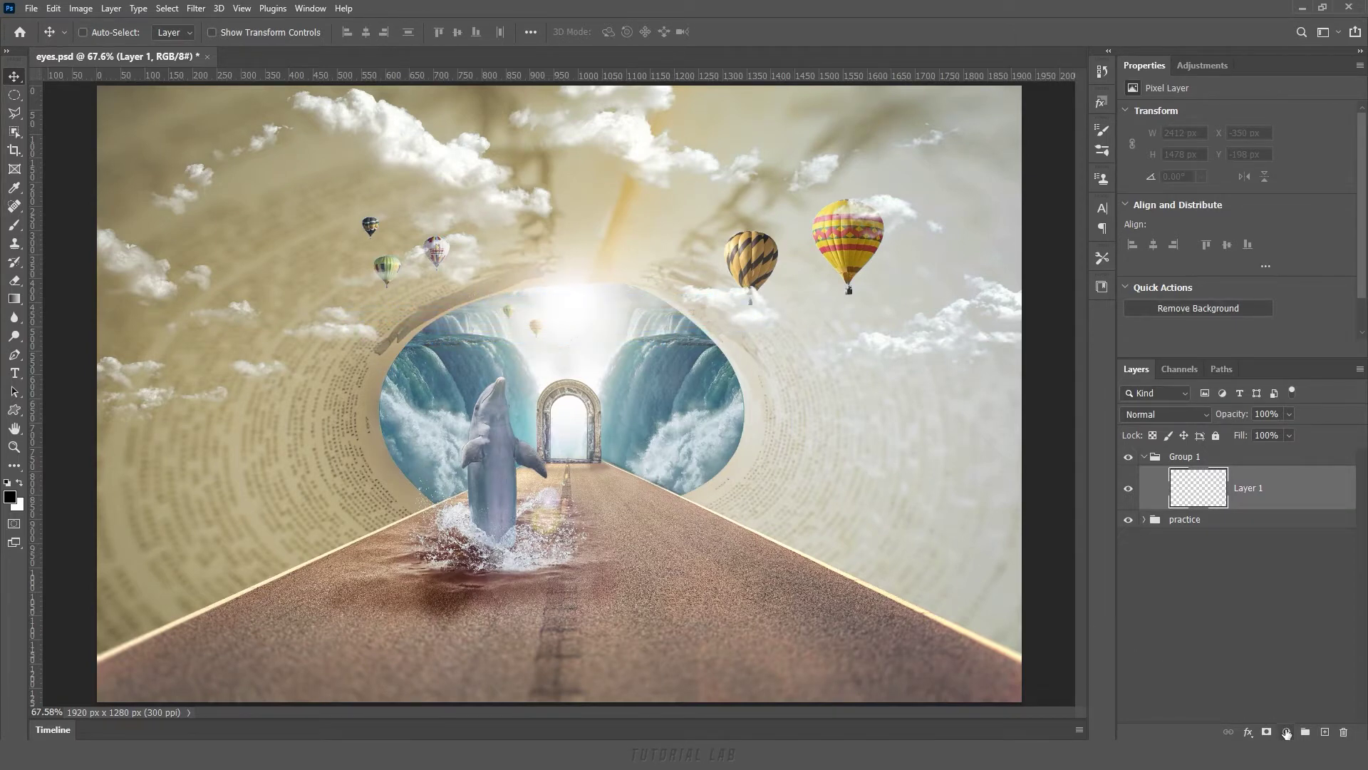
Add a Gradient Fill layer above Layer 1 in Group 1.
click(1286, 733)
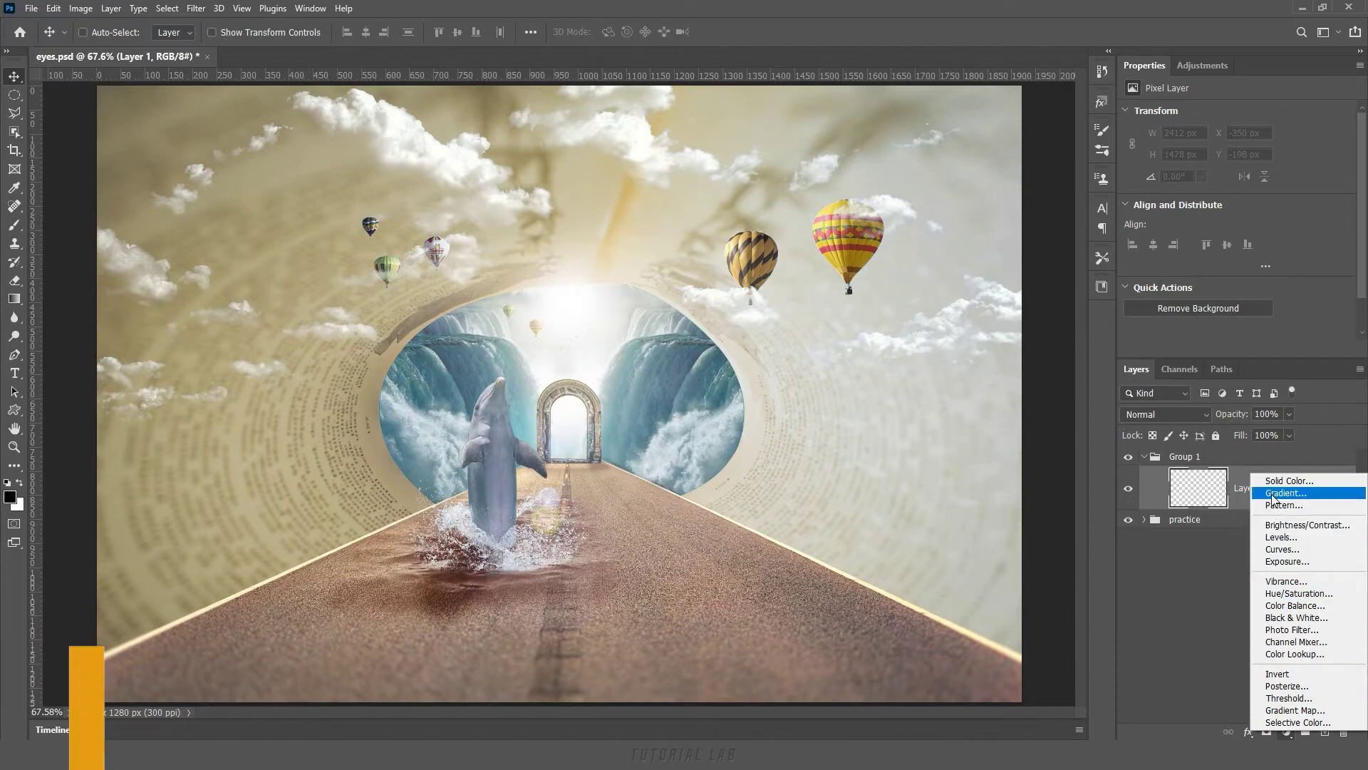
click(1308, 494)
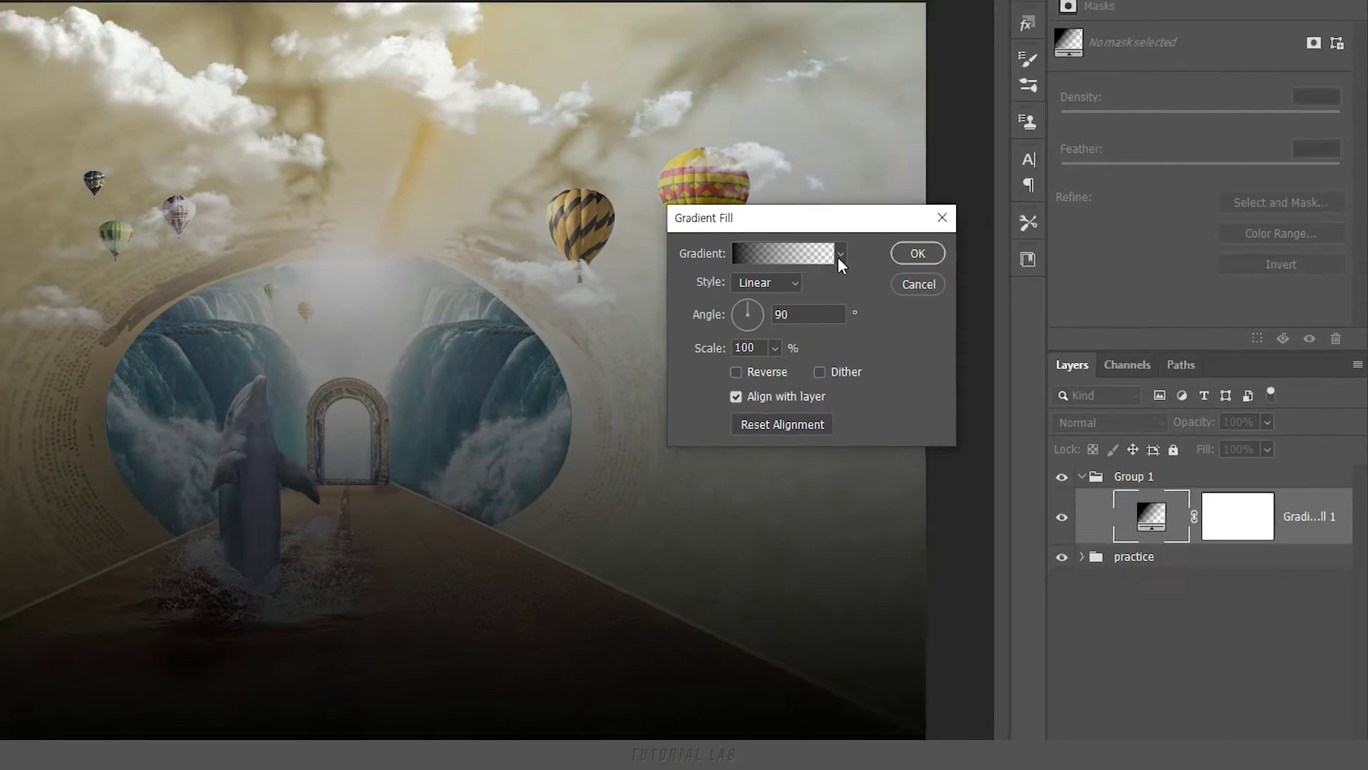
After previewing Purples presets, apply the Basics foreground-to-transparent gradient and open its Gradient Editor.
click(840, 257)
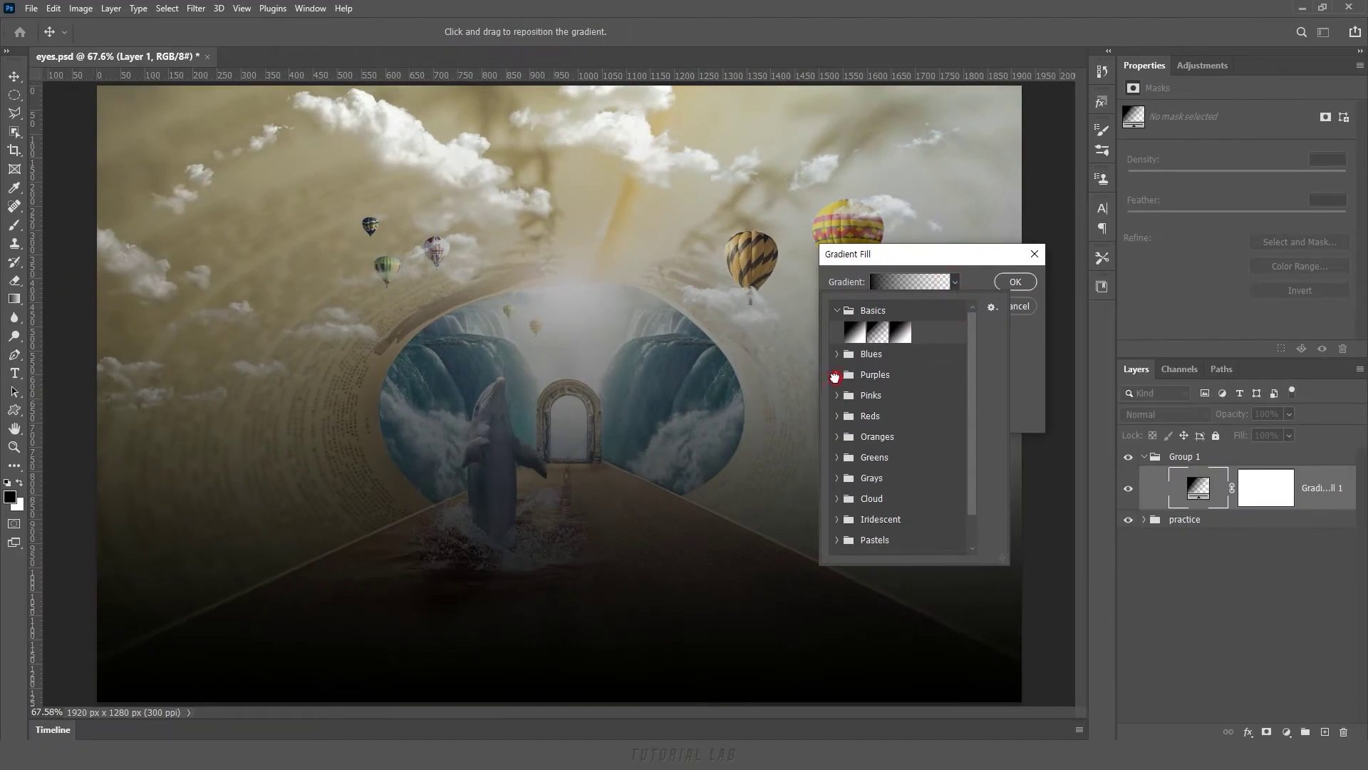
click(835, 377)
click(878, 399)
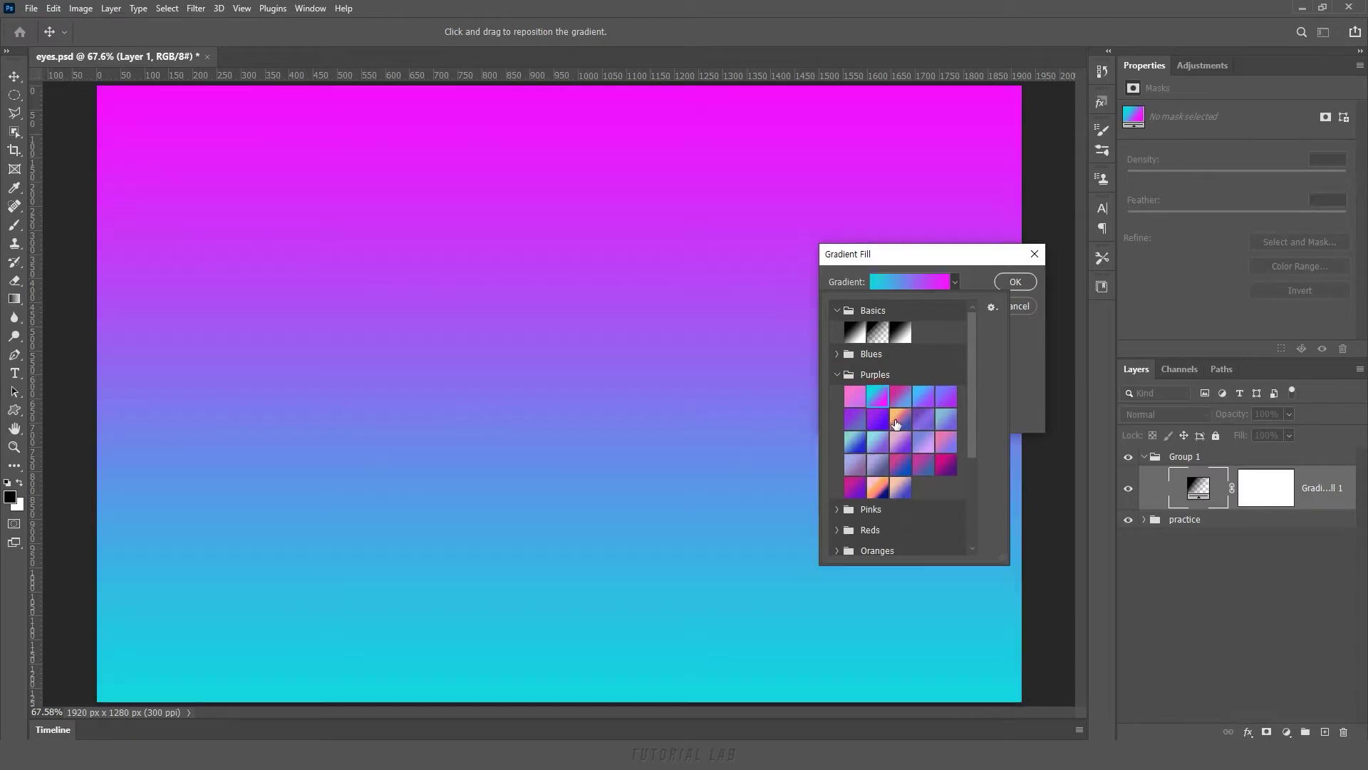
click(899, 420)
click(837, 374)
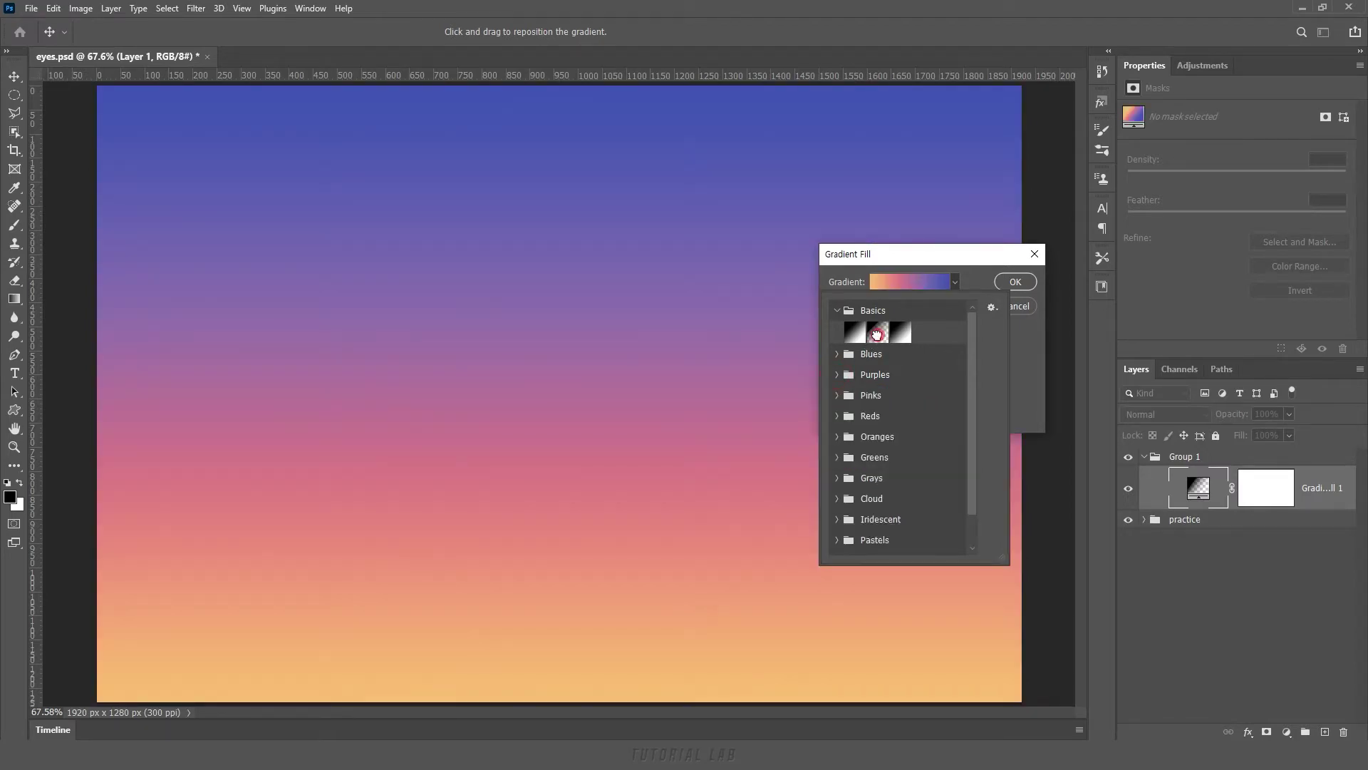
click(878, 332)
click(955, 282)
click(911, 284)
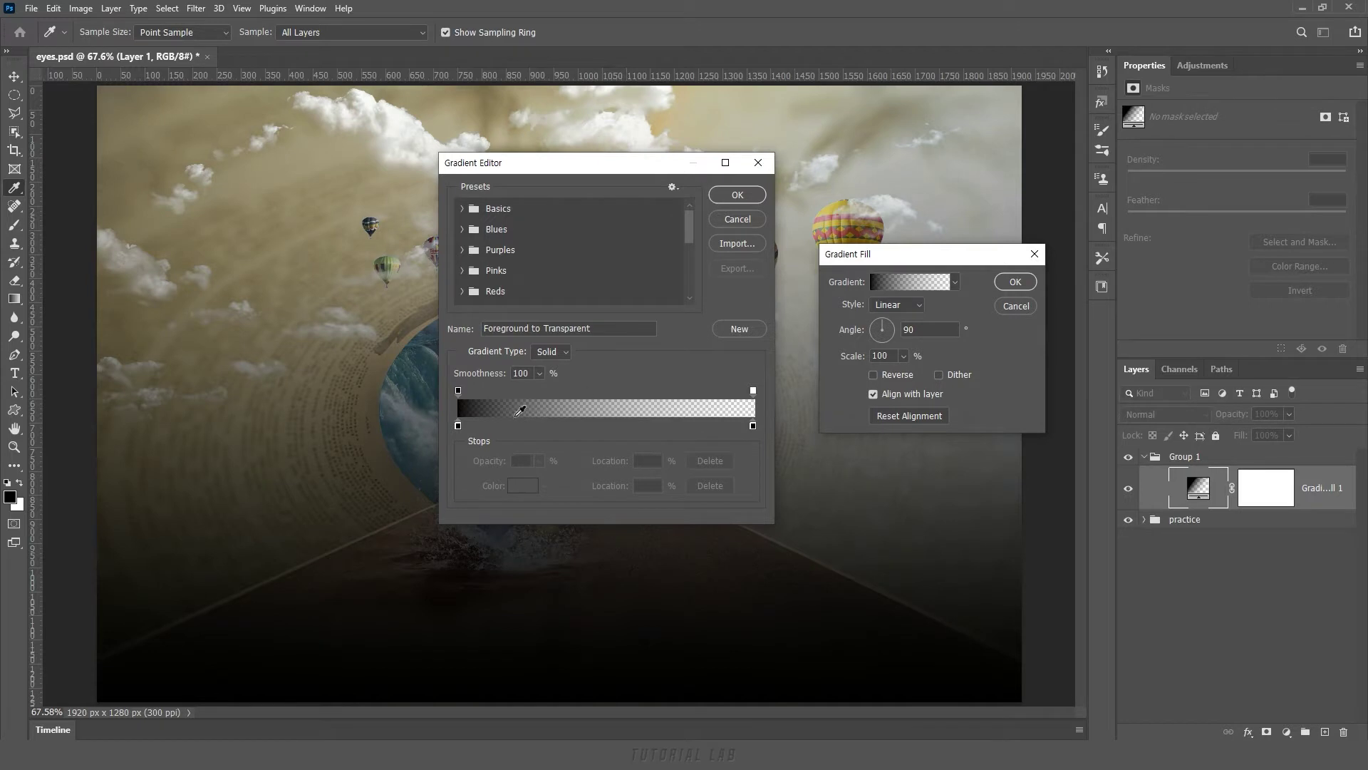
Set the gradient's left colour stop to red b23636.
click(458, 426)
click(518, 487)
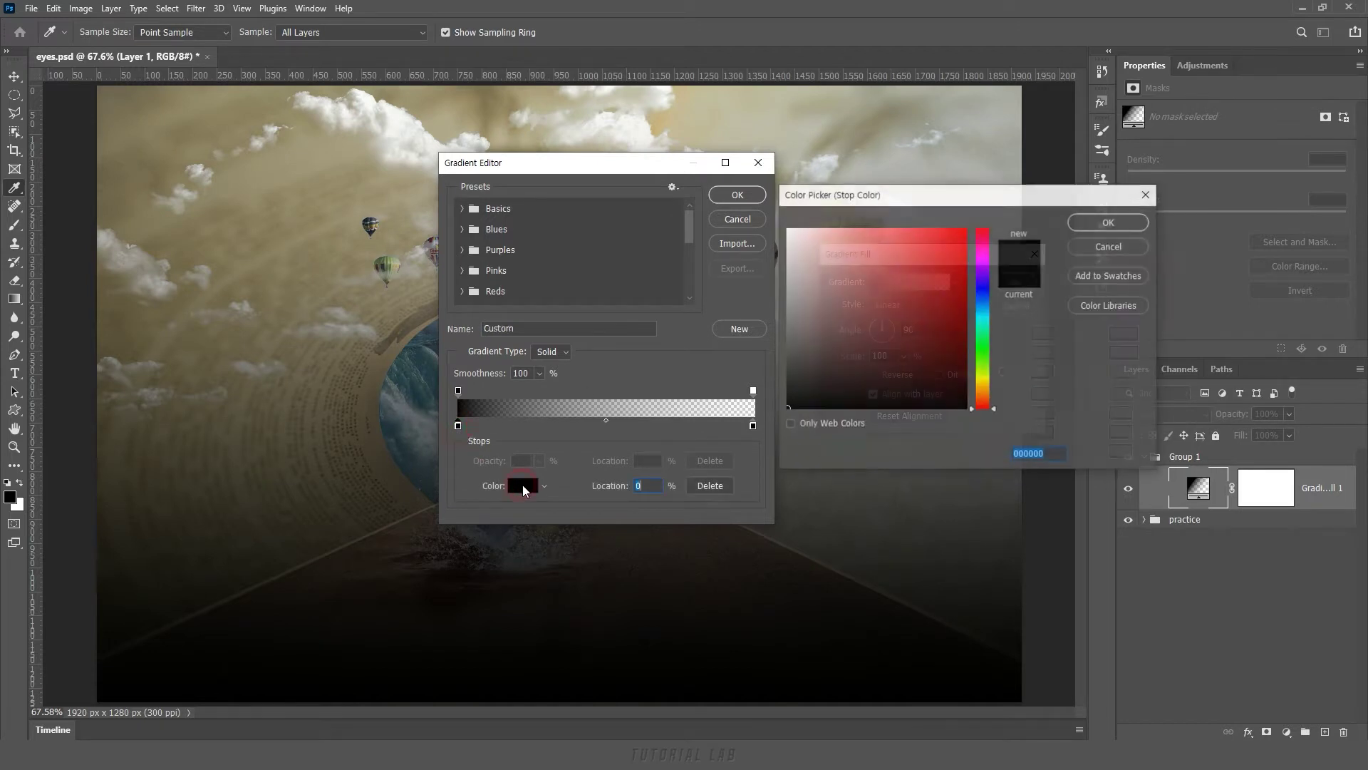
drag(840, 229, 913, 281)
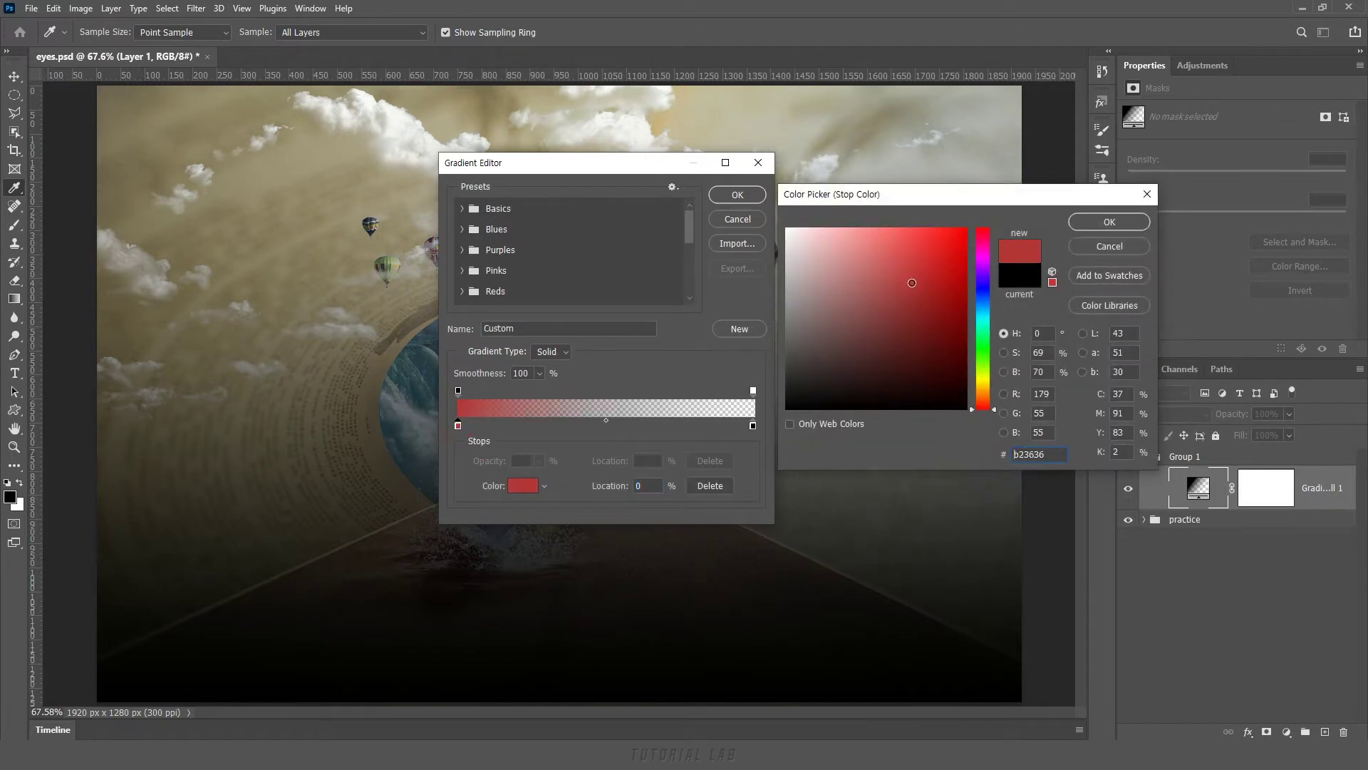
click(1116, 223)
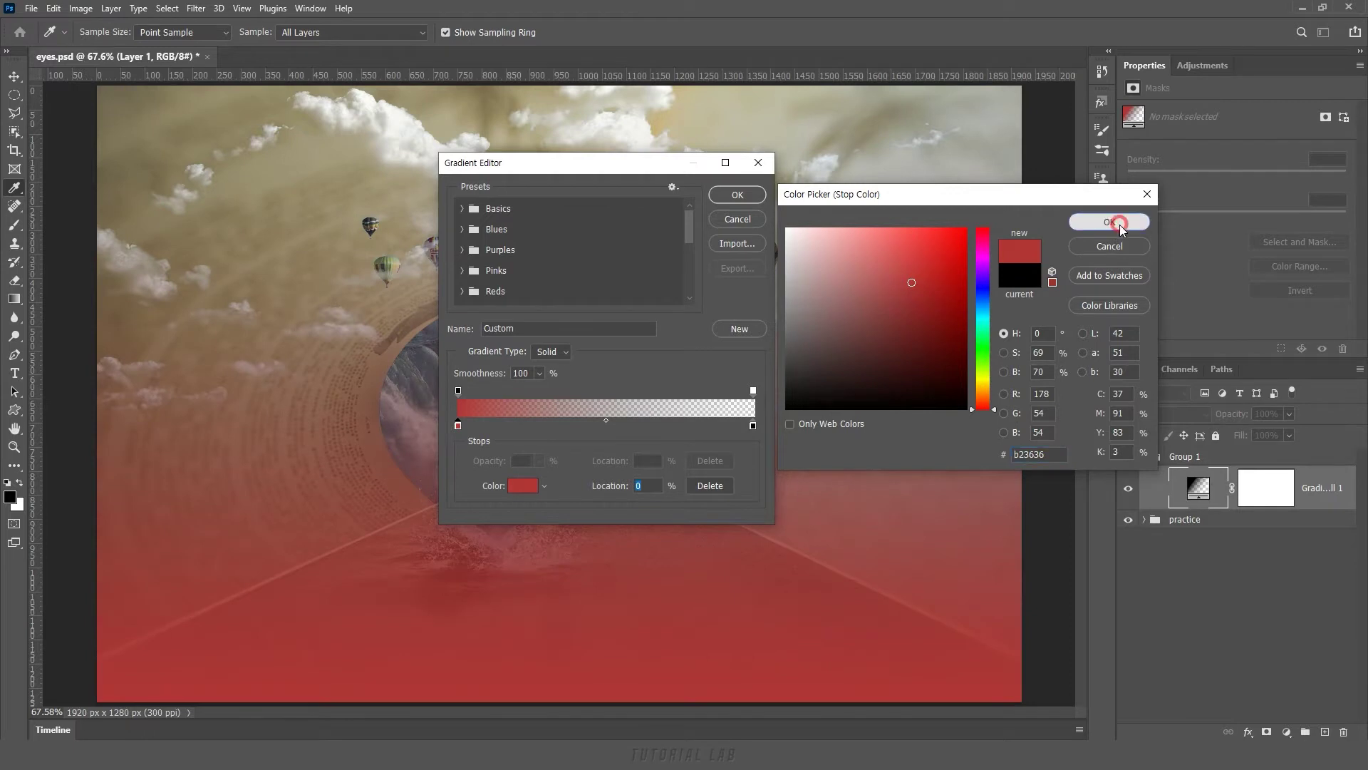
Add a blue 3645b2 stop at 46%, then cancel the gradient colour edits.
click(576, 428)
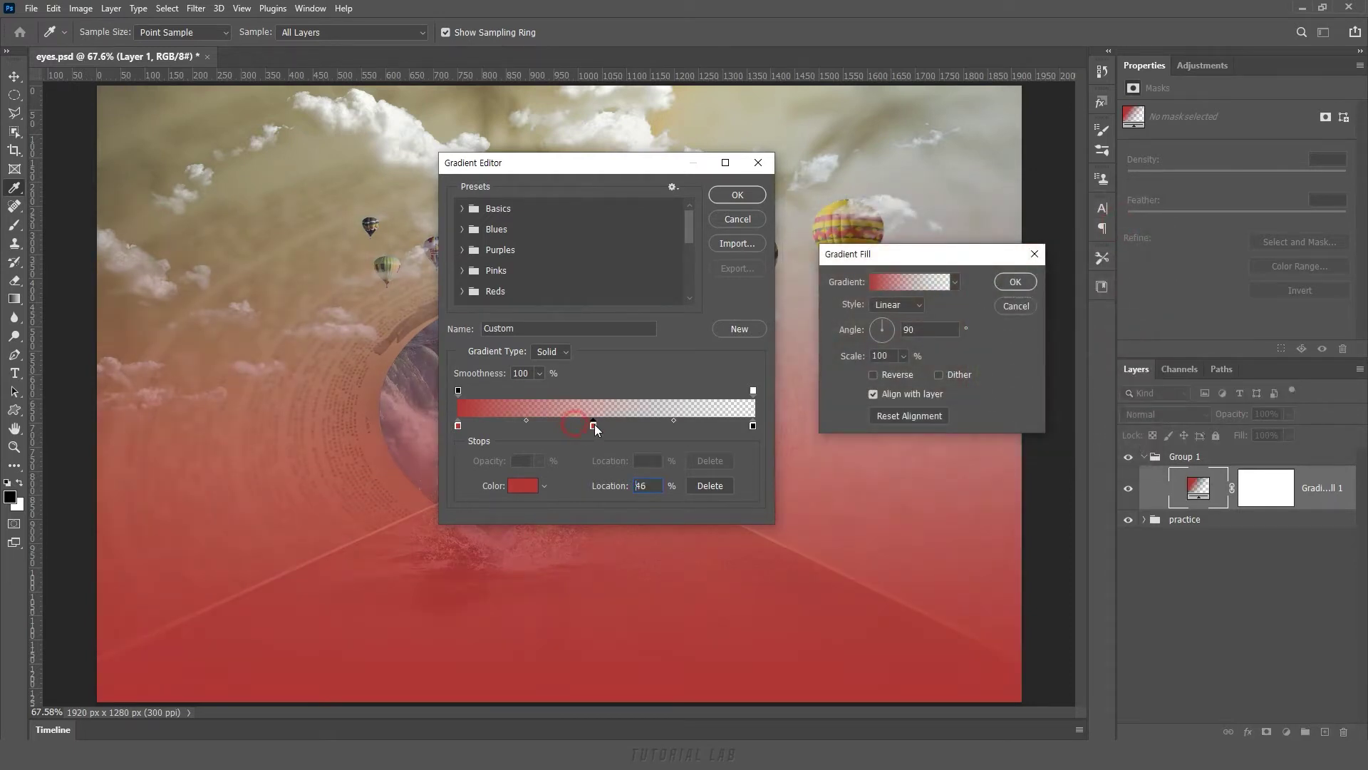
click(524, 485)
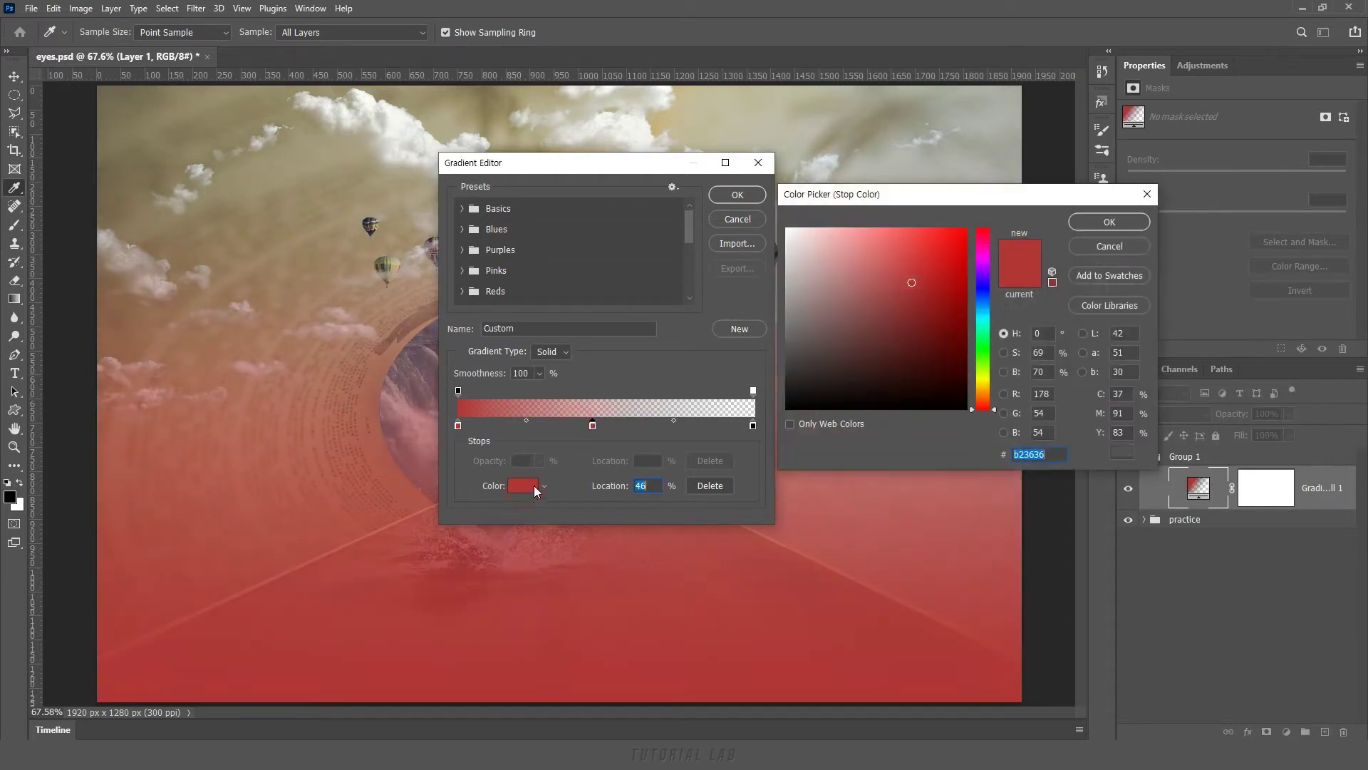
click(983, 292)
click(1129, 227)
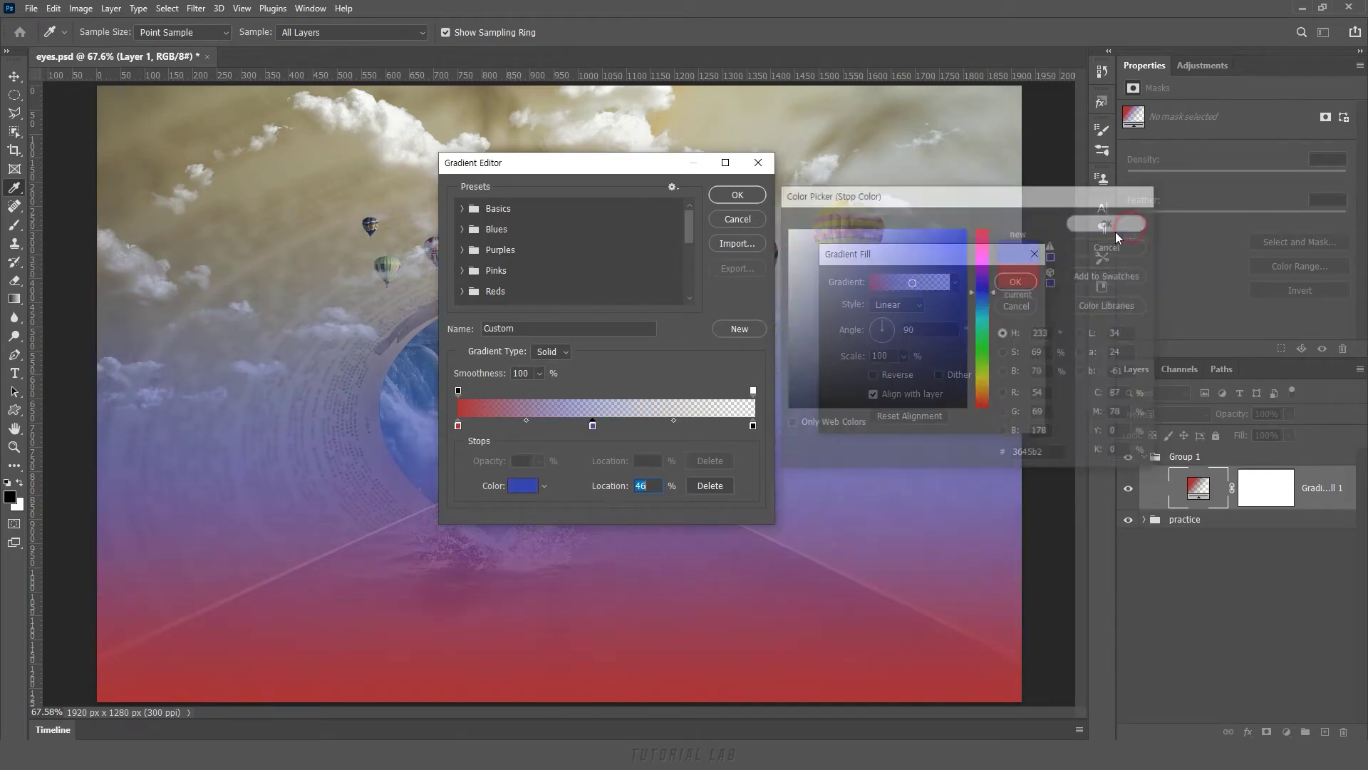
click(738, 221)
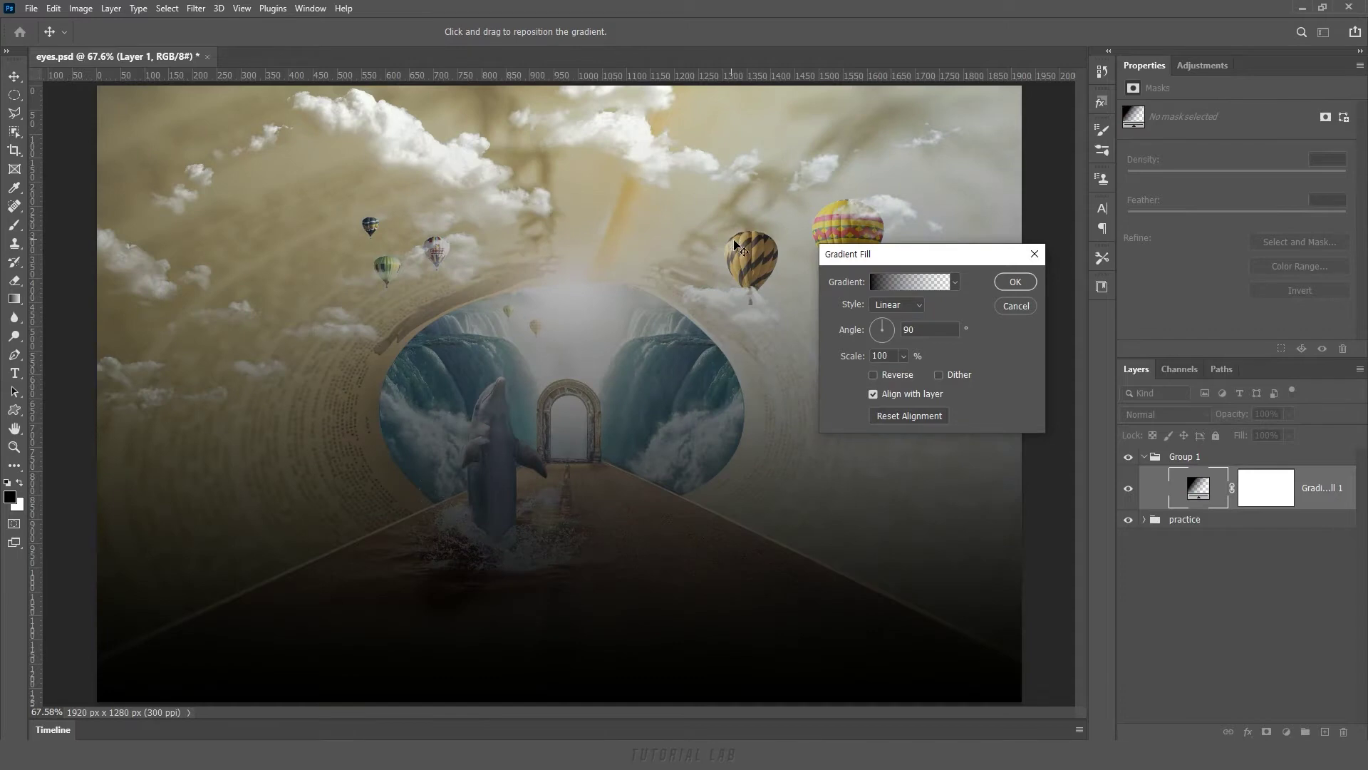
Preview the Radial, Angle and Reflected gradient styles.
click(916, 306)
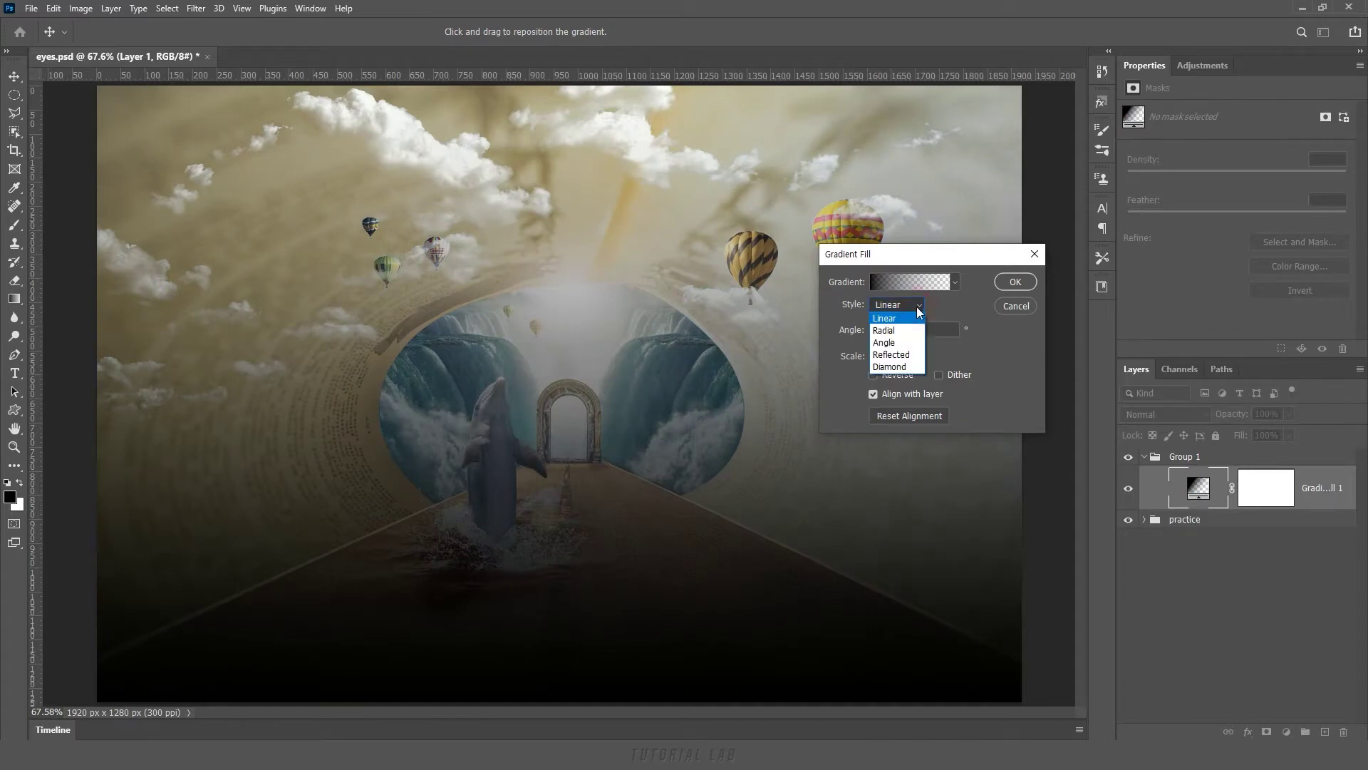
click(903, 329)
click(918, 307)
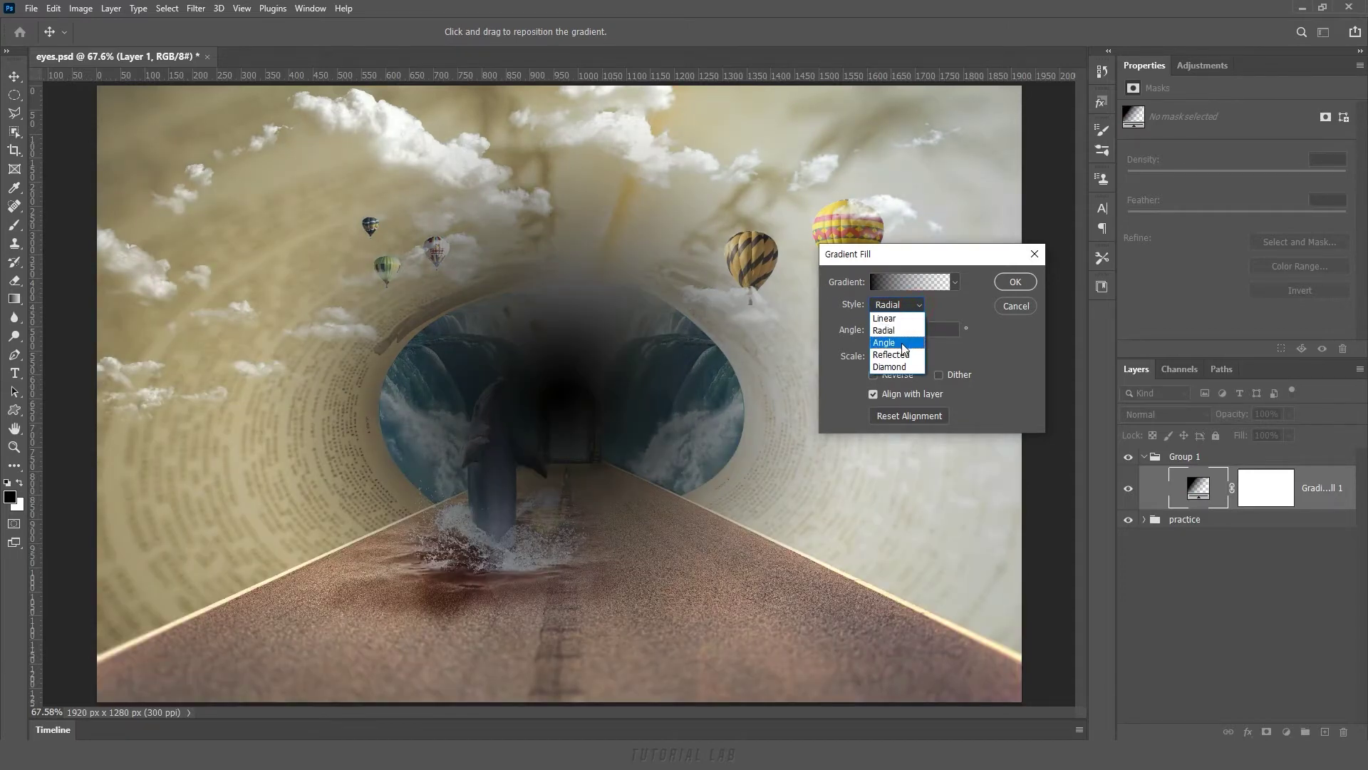
click(887, 342)
click(916, 306)
click(902, 354)
Preview Diamond style, return to Linear and try other angles, ending at 90°.
click(918, 305)
click(904, 367)
click(918, 306)
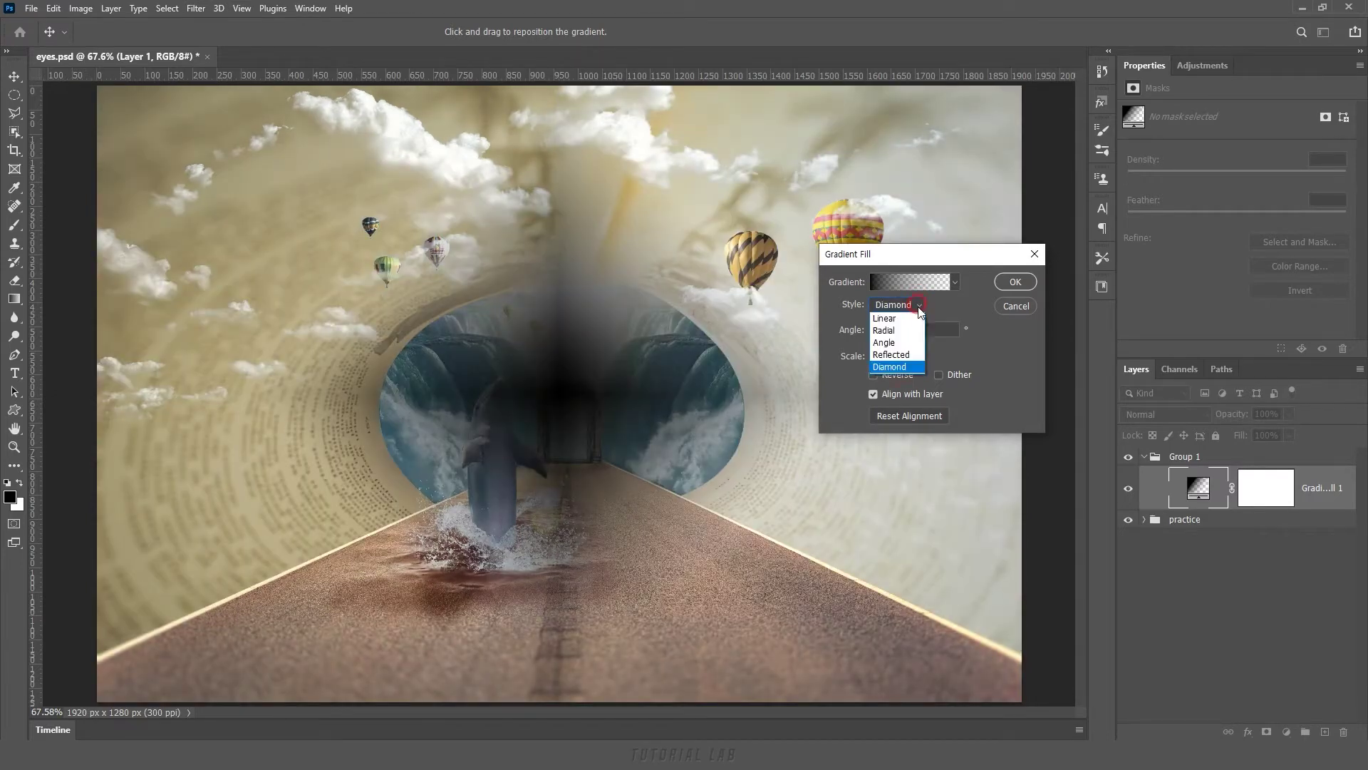
click(916, 319)
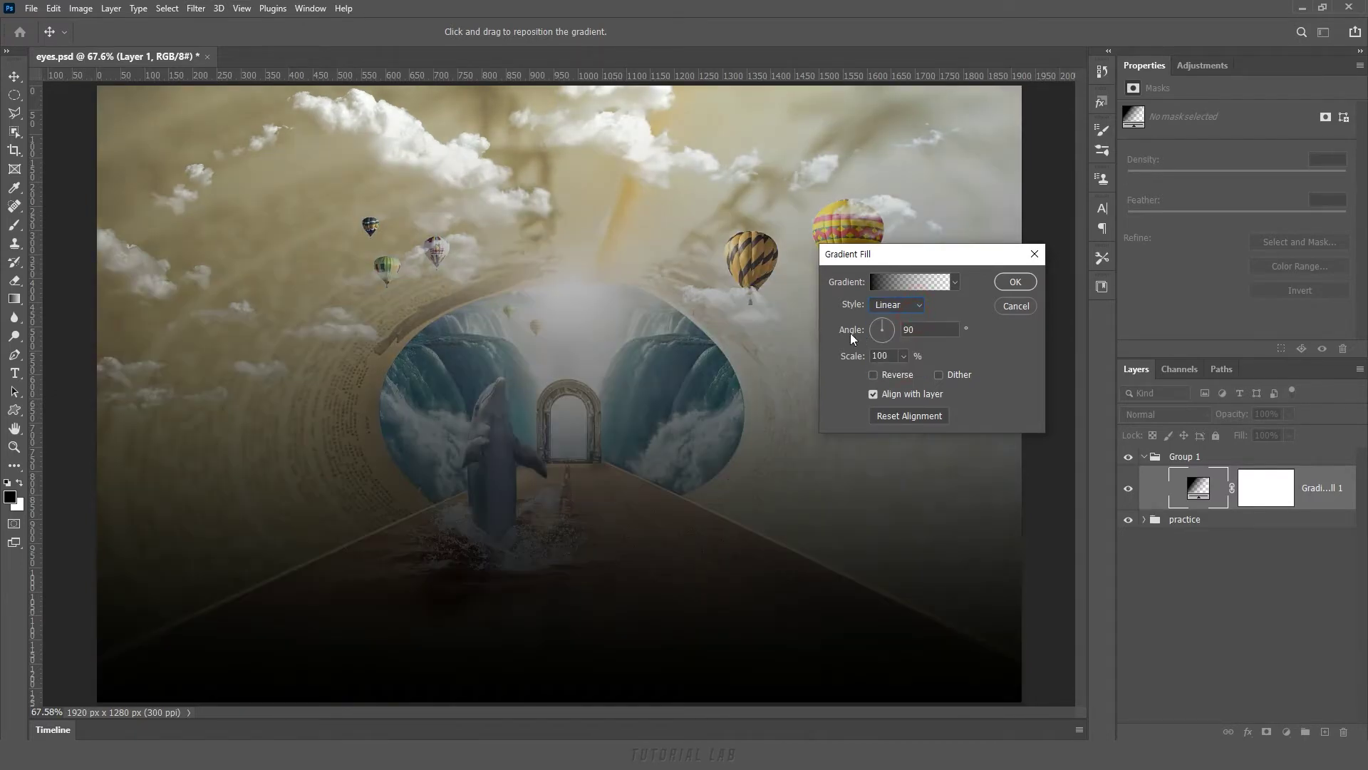
drag(884, 326, 891, 330)
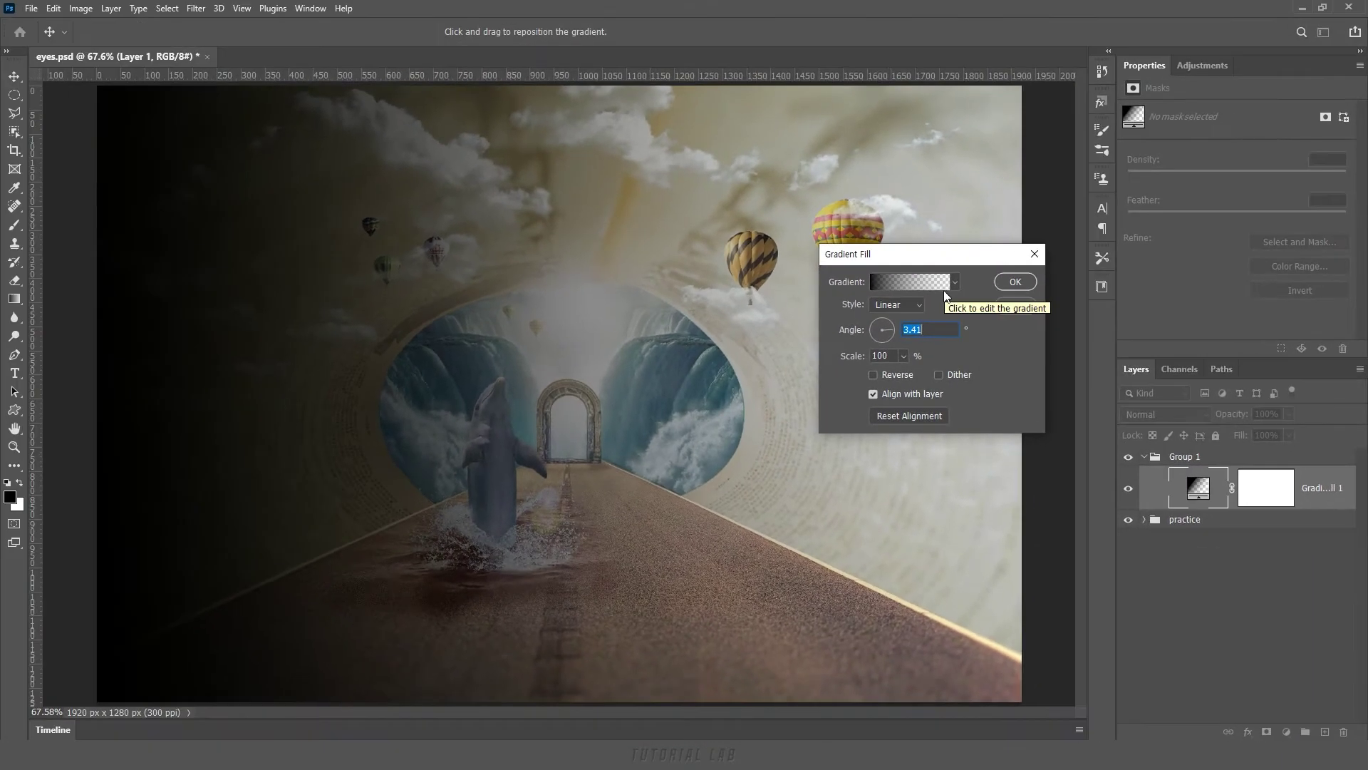
drag(896, 331, 883, 326)
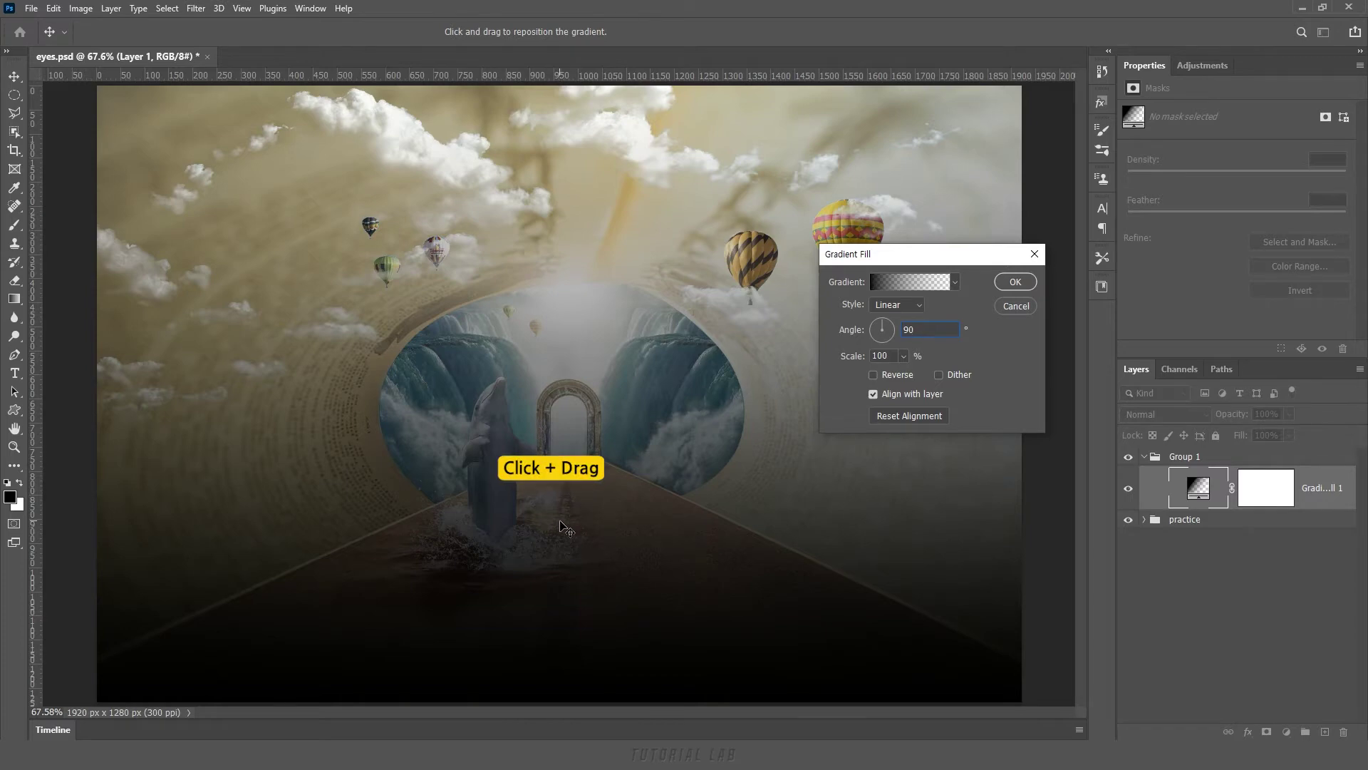
Reposition the gradient, test scale values, set Scale to 50% and turn on Reverse.
mouse_move(566, 531)
mouse_down()
mouse_move(592, 443)
mouse_move(583, 426)
mouse_move(592, 510)
mouse_up()
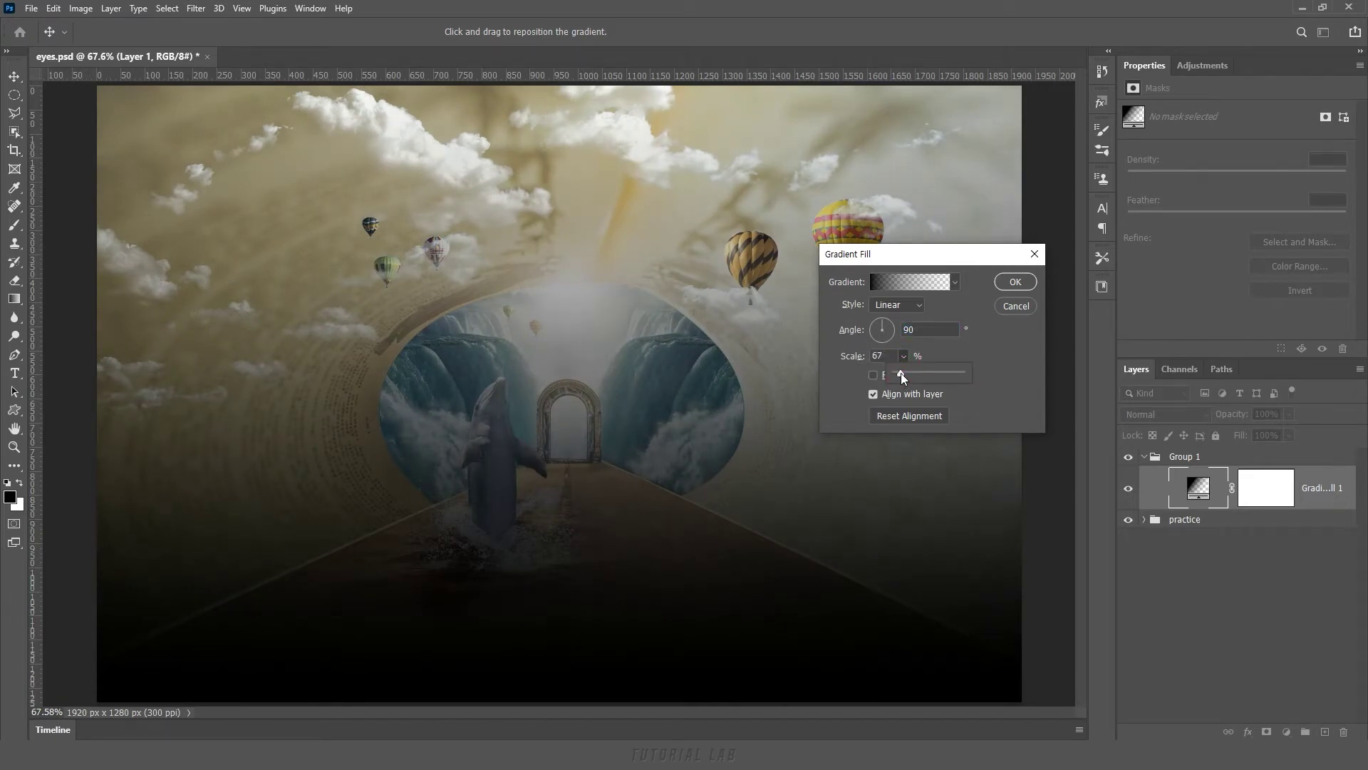
mouse_move(899, 373)
mouse_down()
mouse_move(883, 375)
mouse_move(900, 374)
mouse_up()
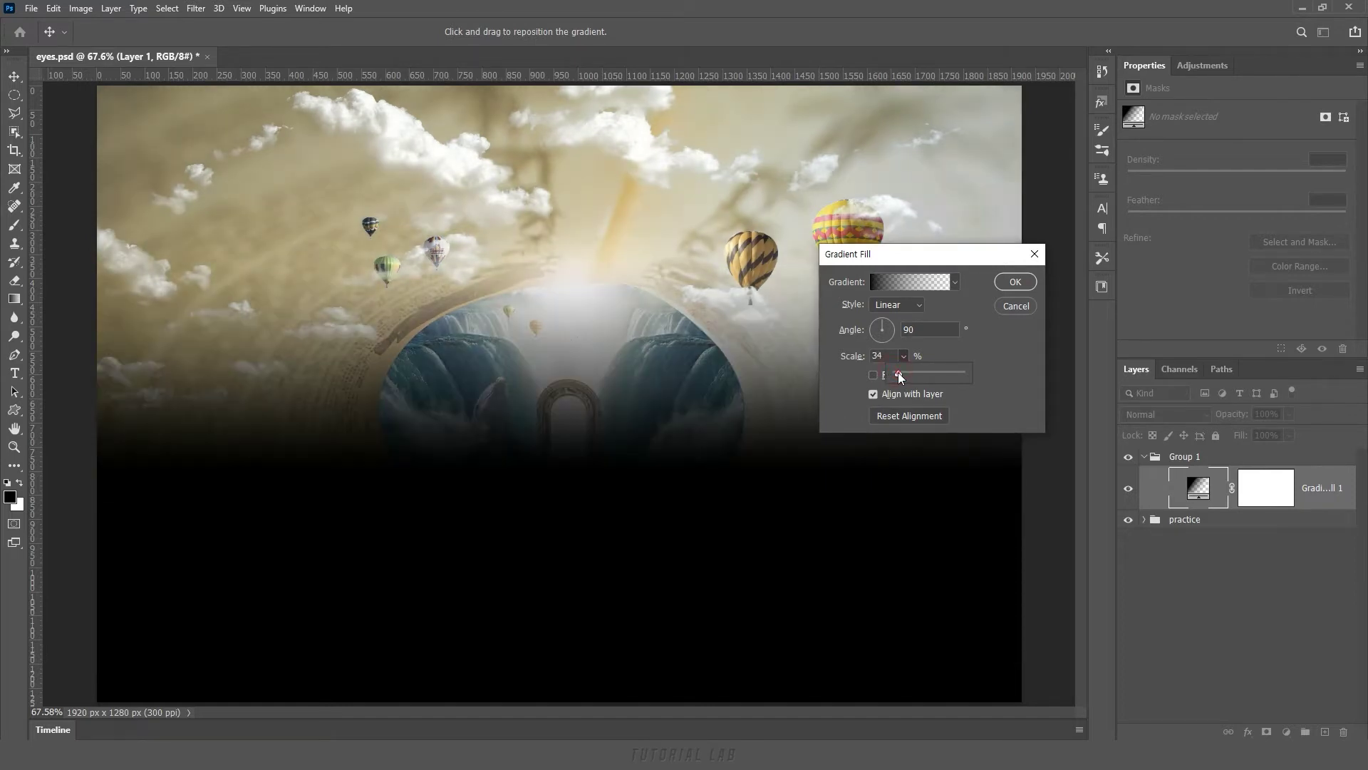
drag(912, 373, 929, 374)
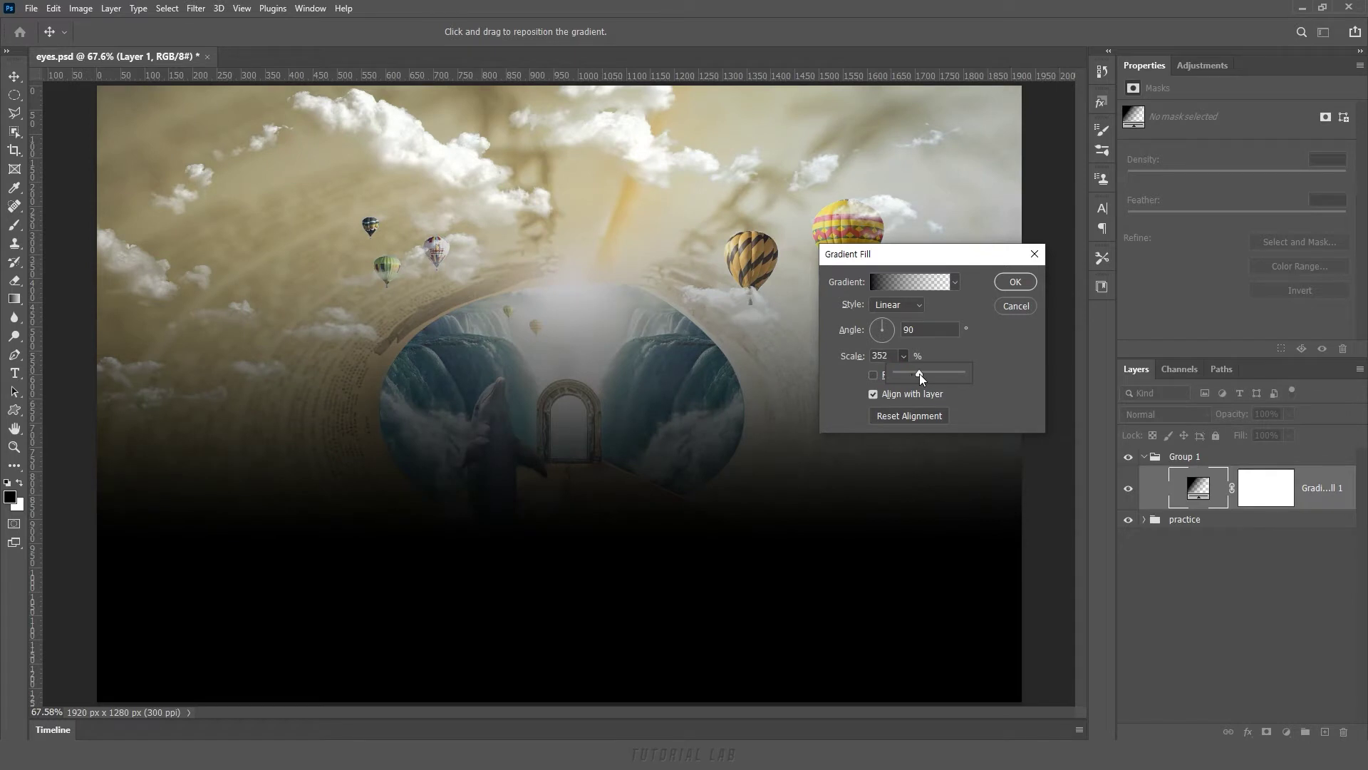
drag(913, 375, 900, 374)
click(862, 356)
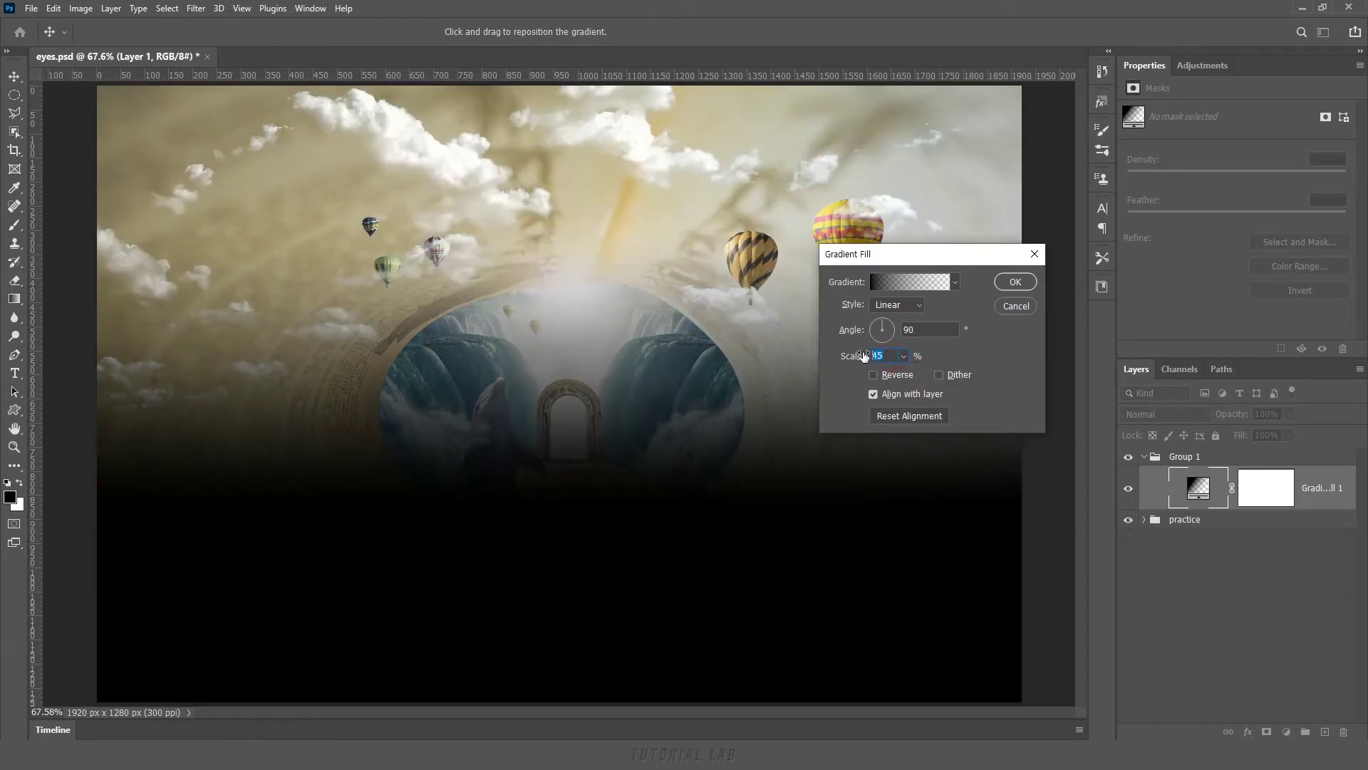
text(50)
click(874, 375)
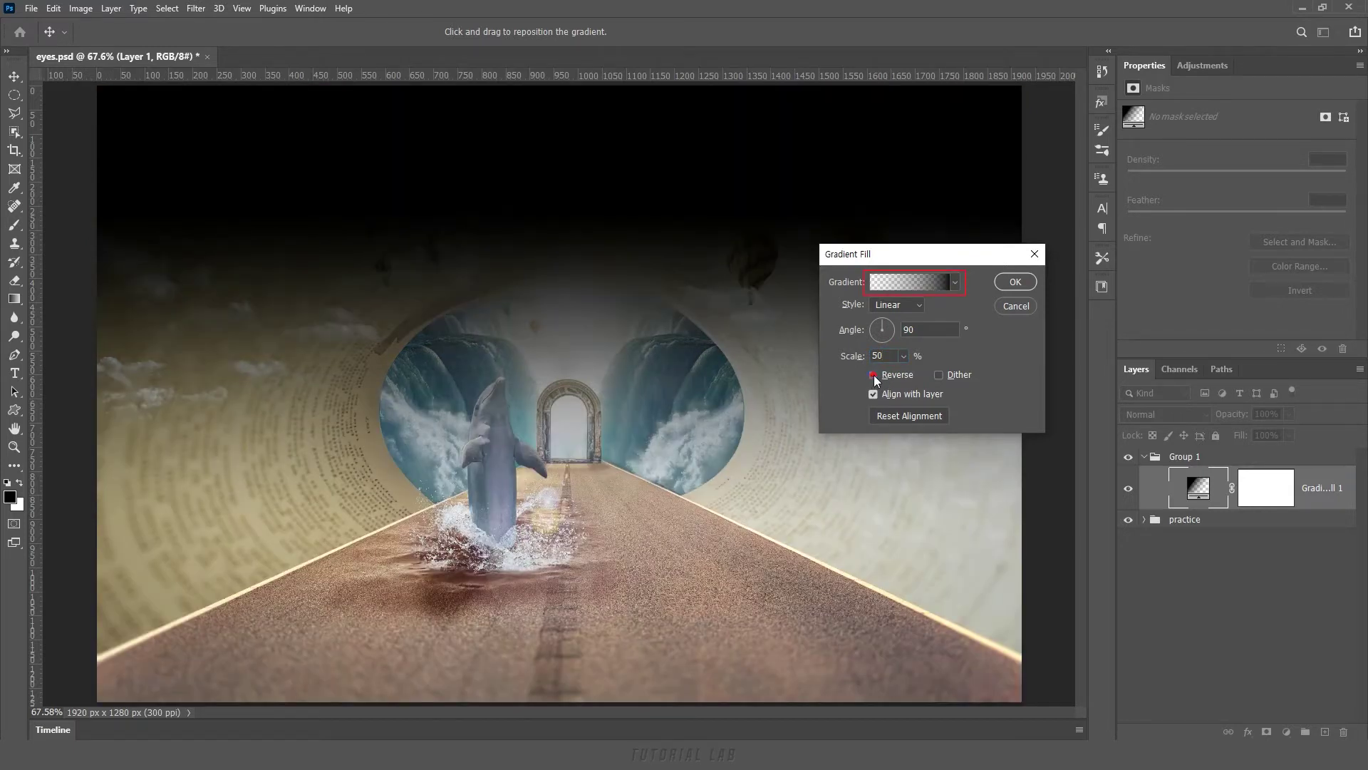
Turn Reverse off, reset the gradient alignment and commit the Gradient Fill at 50% scale.
click(874, 374)
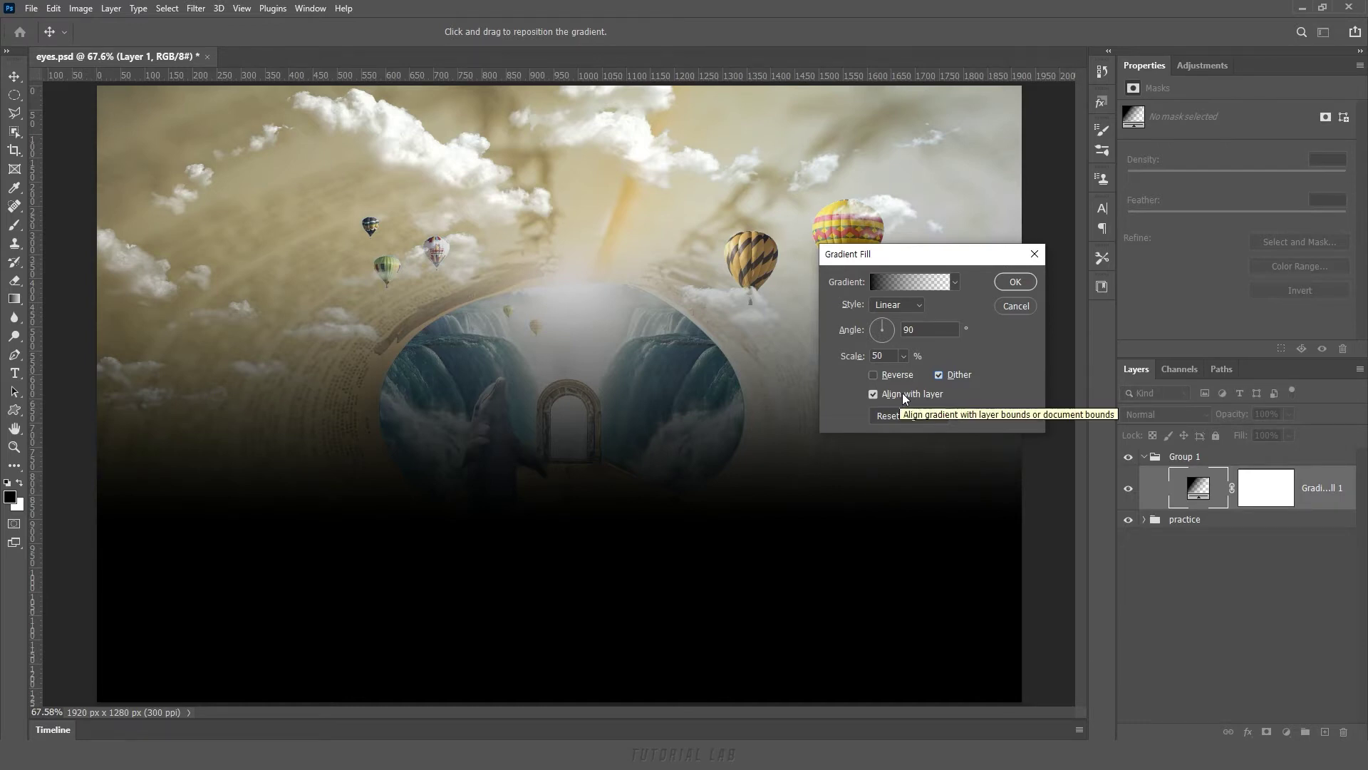
drag(594, 512, 620, 244)
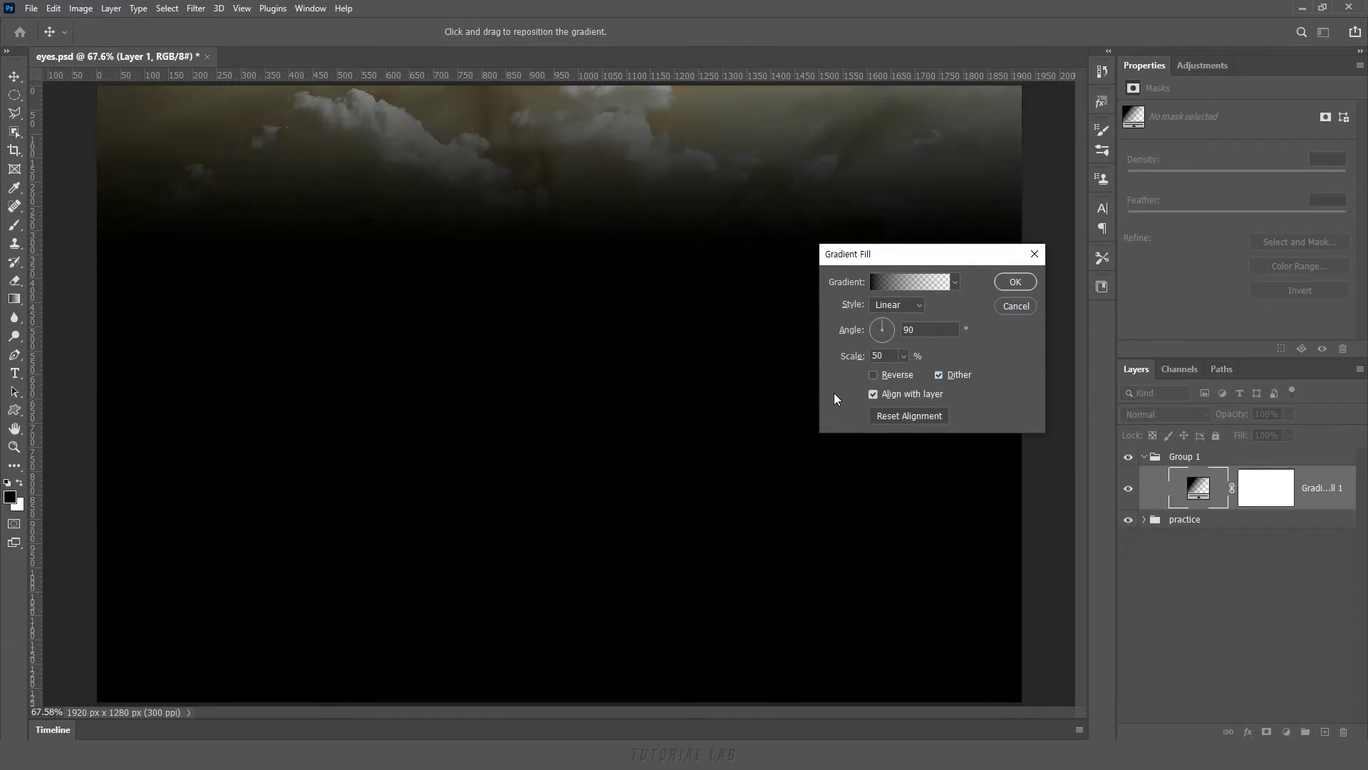
click(905, 417)
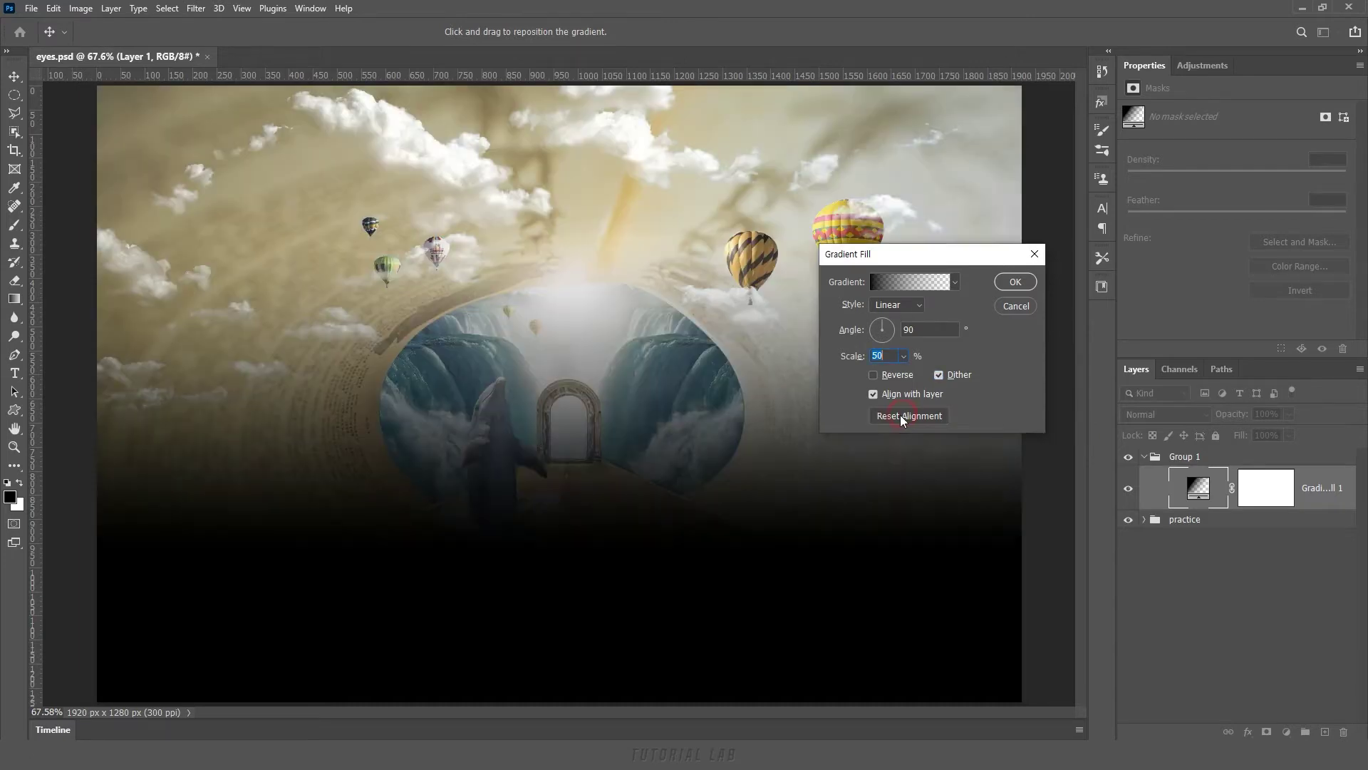
click(1013, 288)
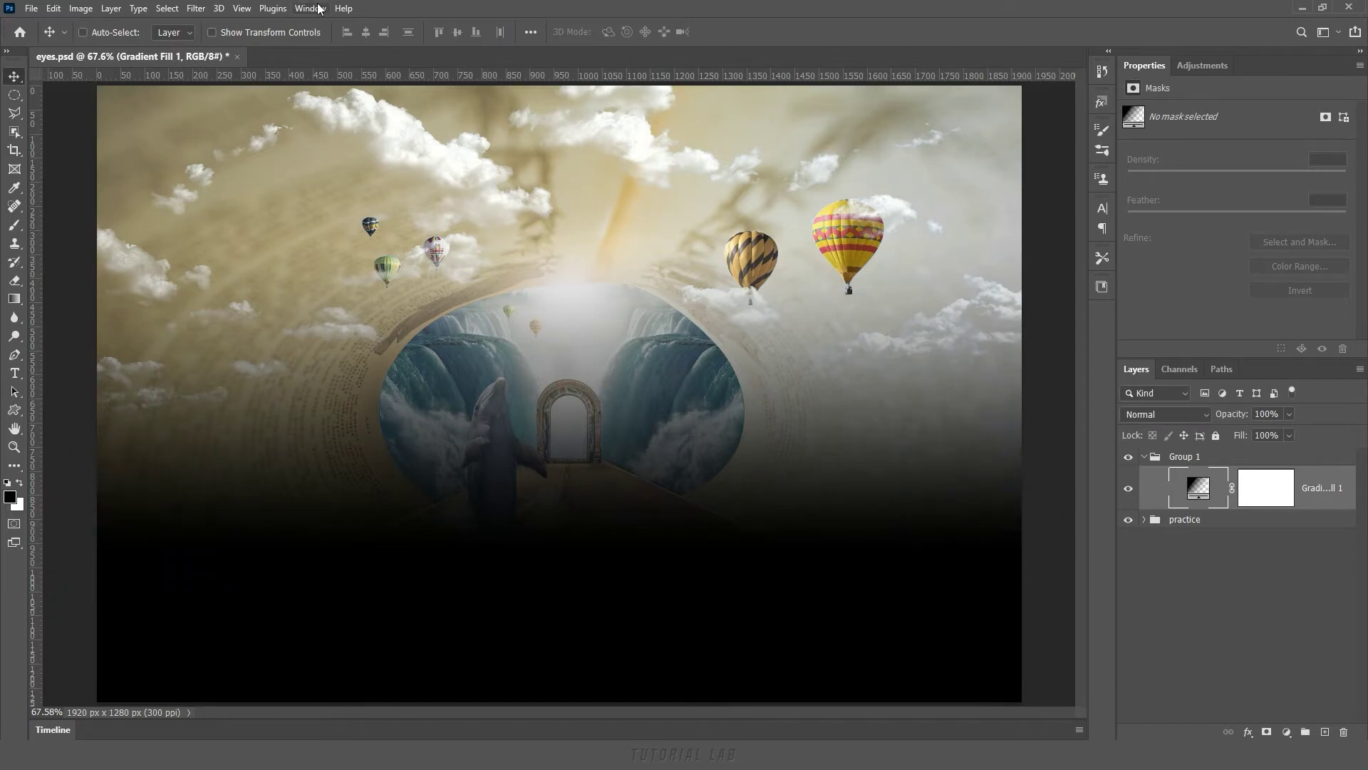
Open the Gradients panel from the Window menu and dock it with the other panels.
click(316, 9)
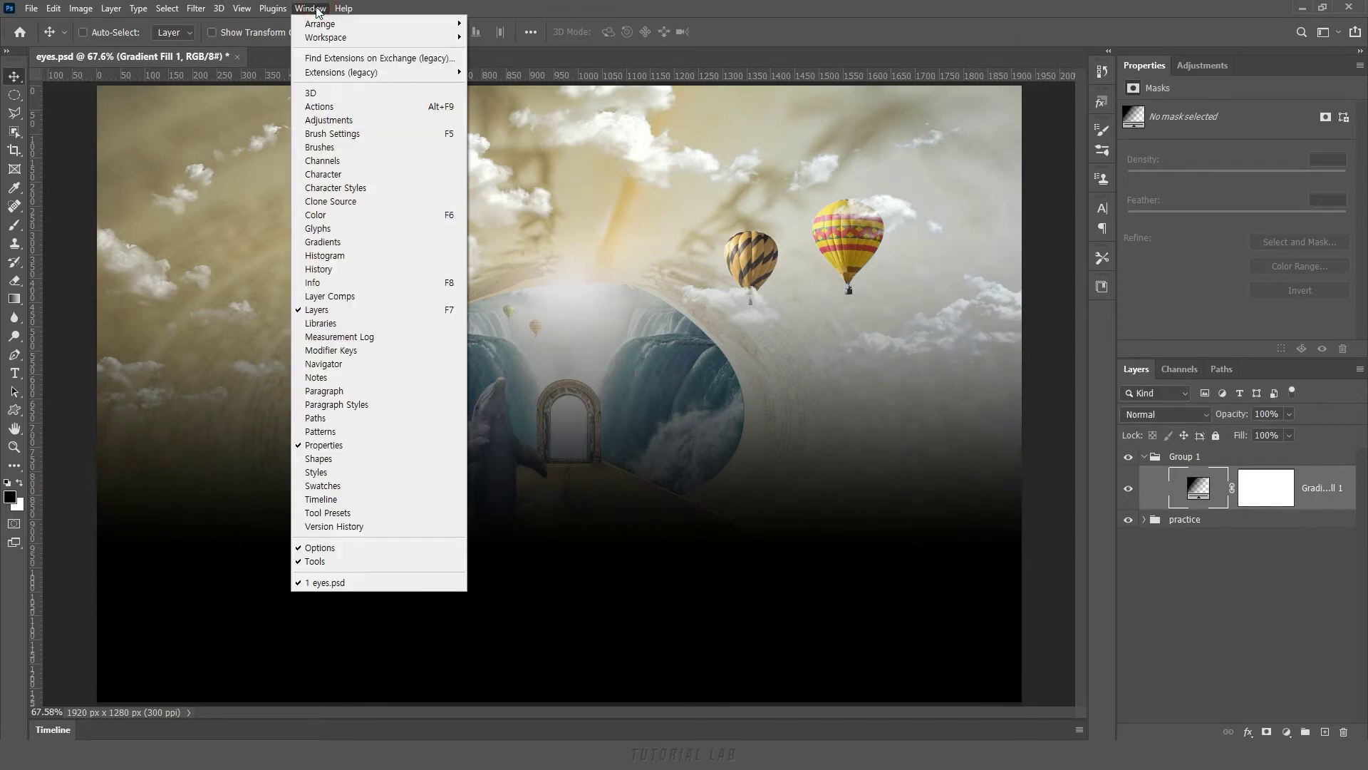
click(353, 243)
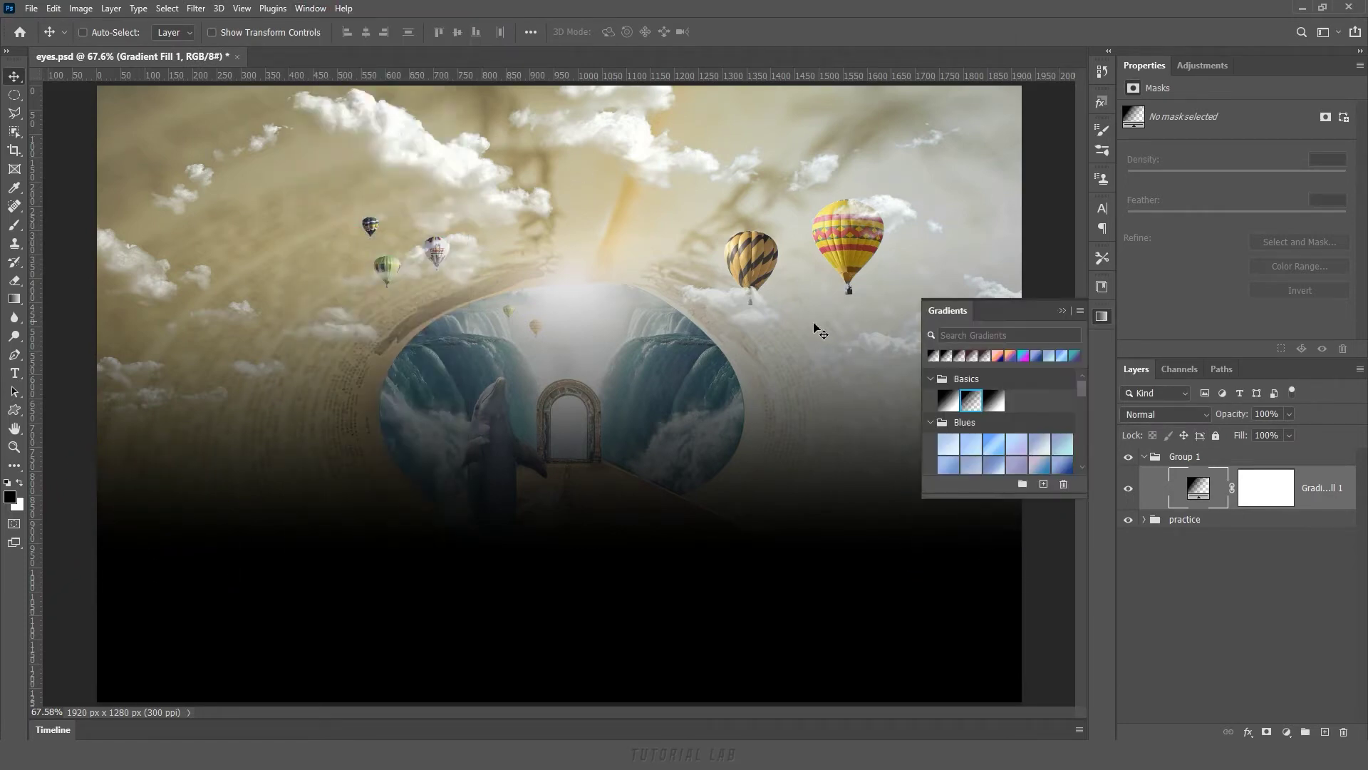
drag(1103, 317, 1251, 74)
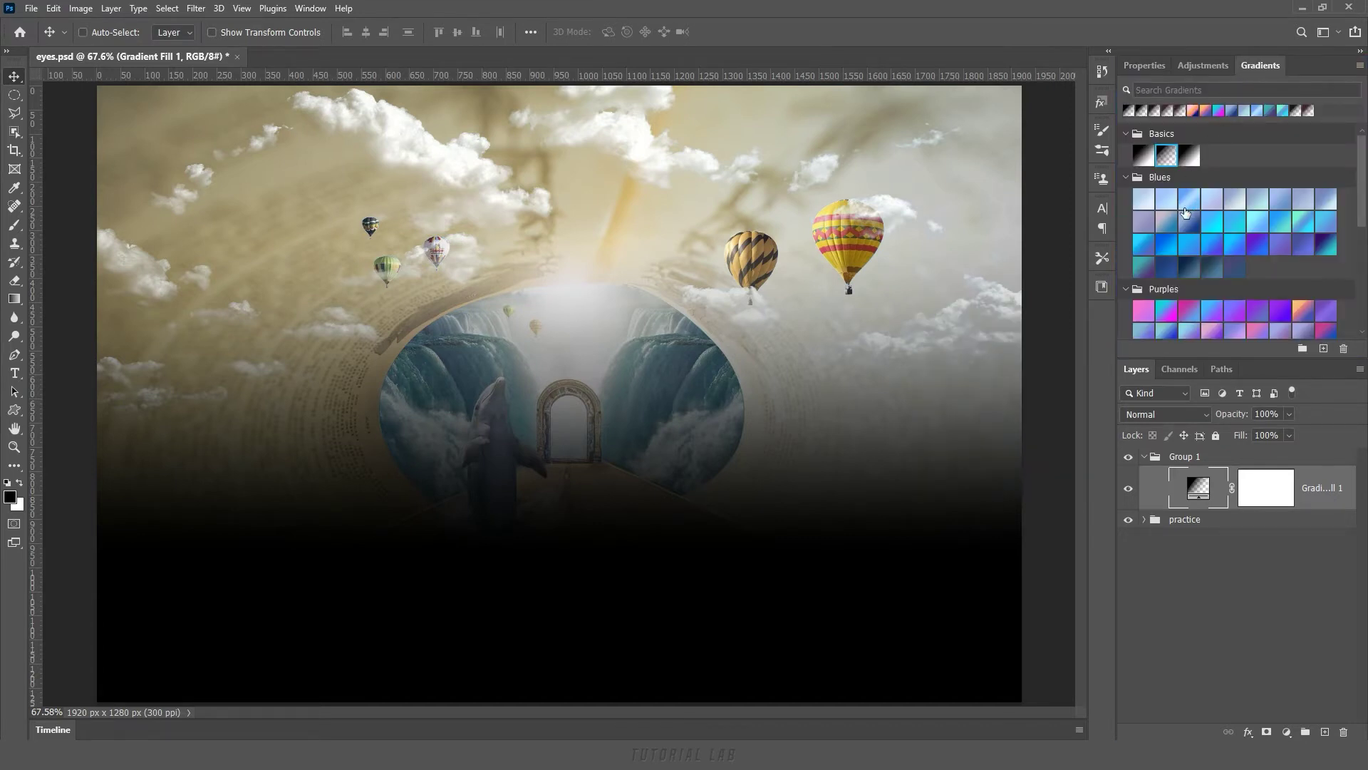
Try blue-cyan, purple-pink-orange and magenta-cyan presets on the fill, ending with blue-pink-orange.
click(1258, 223)
click(1296, 313)
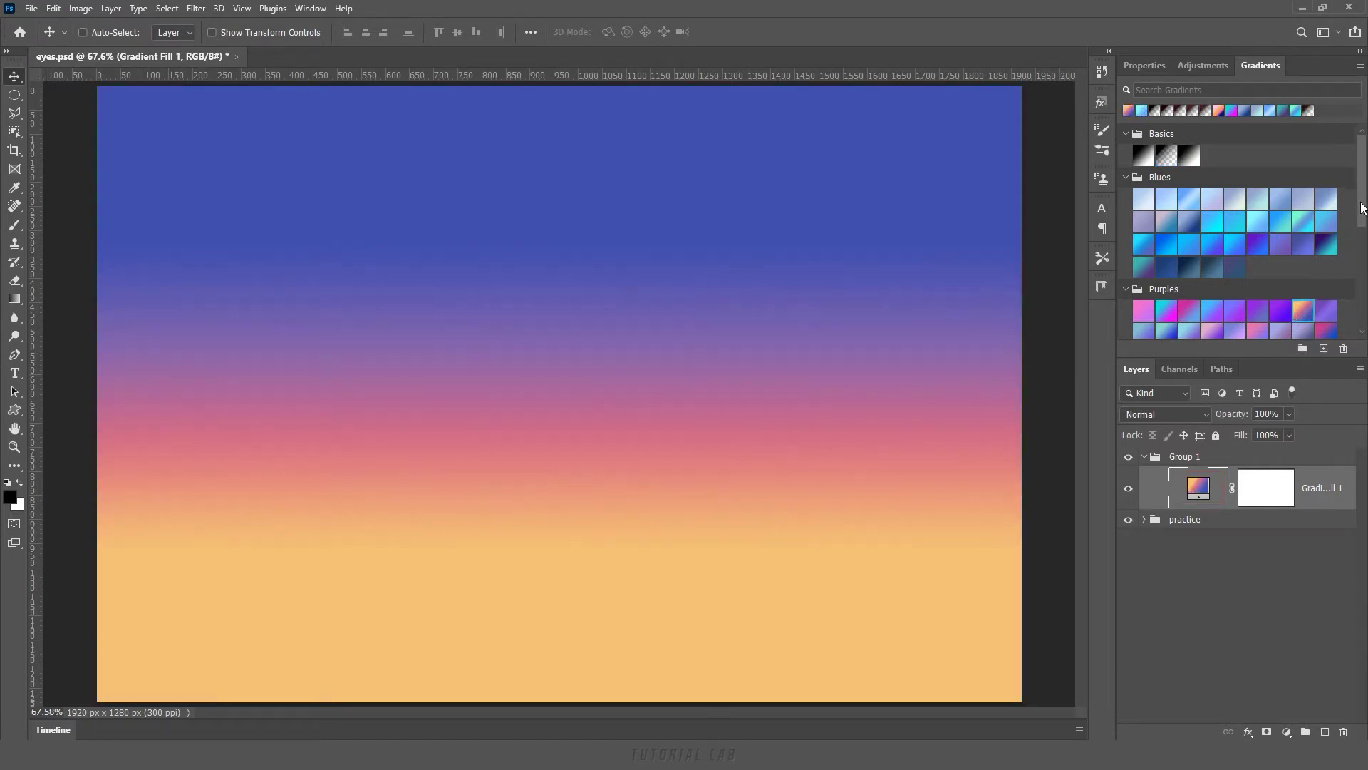
scroll(1362, 208, down, 3)
scroll(1362, 207, up, 2)
scroll(1361, 208, up, 1)
drag(1167, 310, 583, 370)
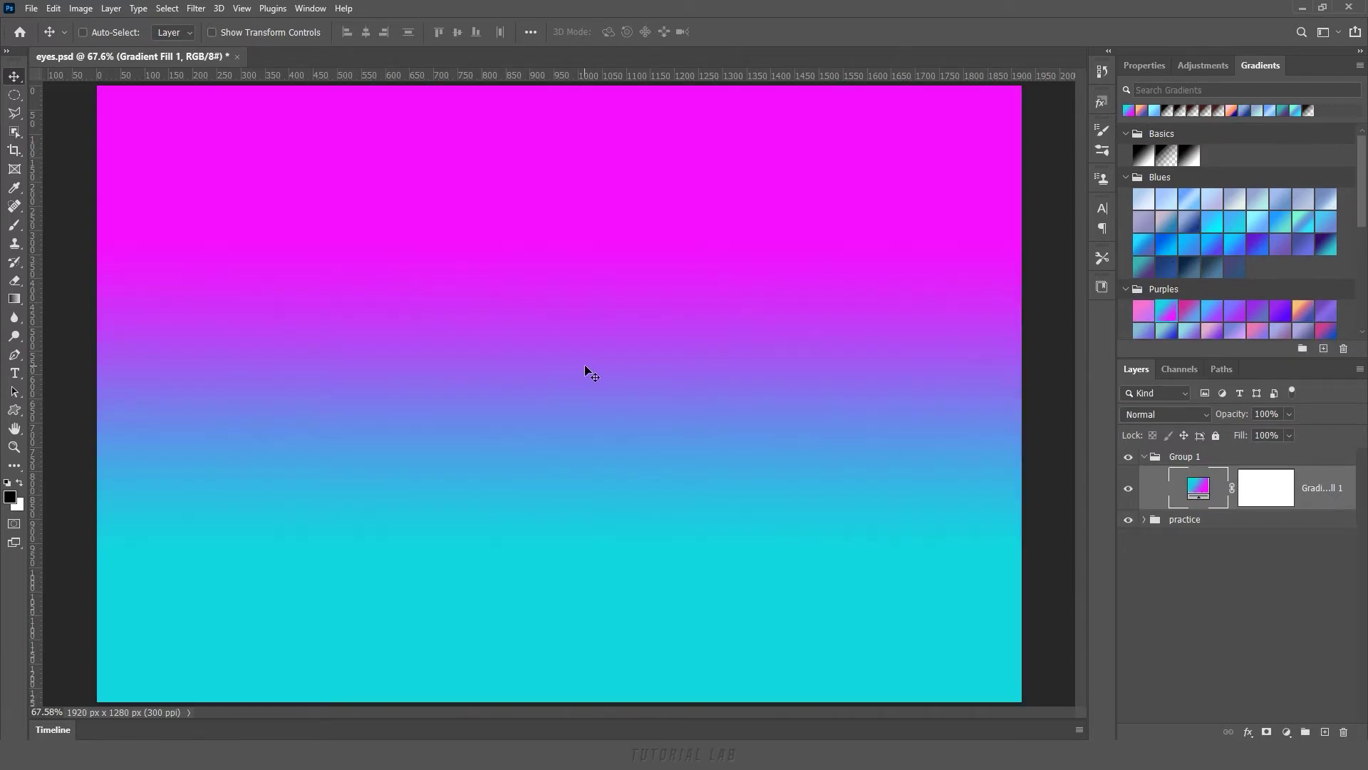
scroll(1297, 313, down, 1)
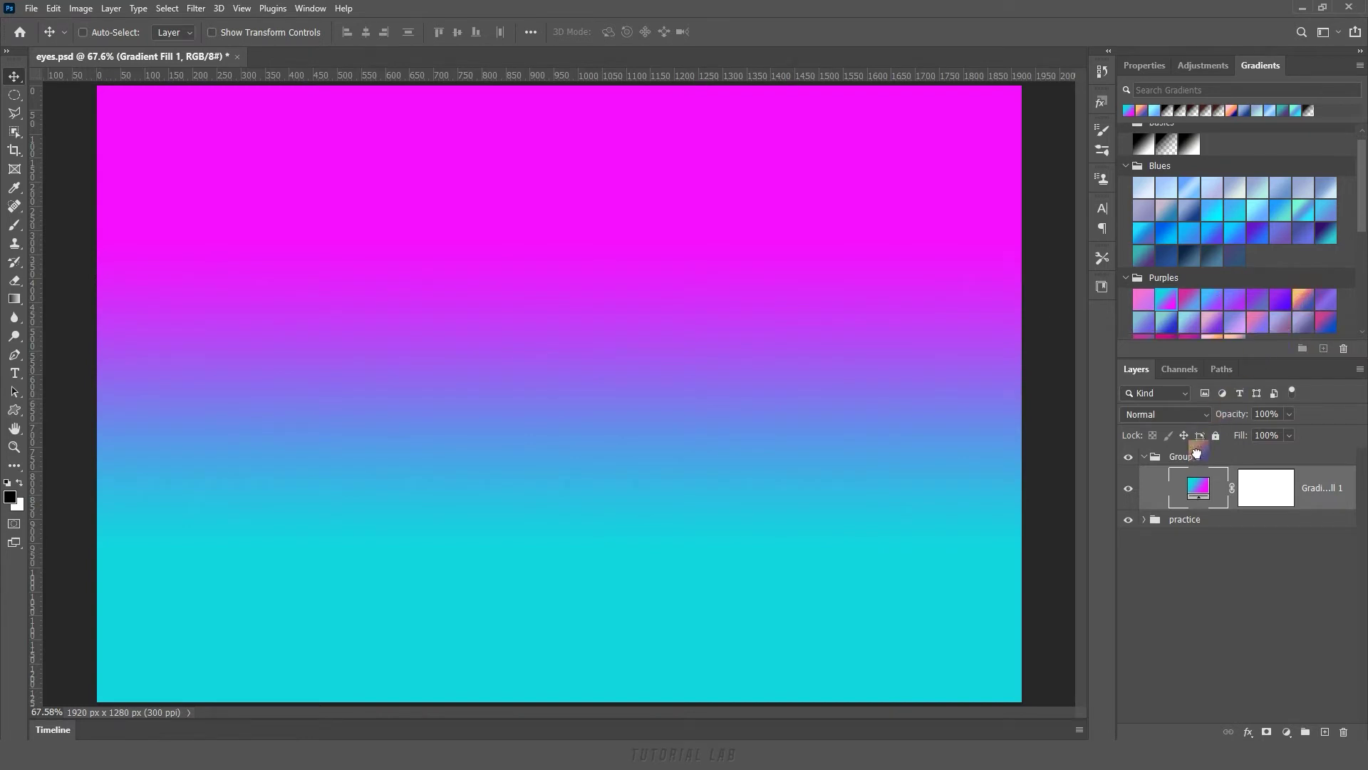
drag(1196, 491, 1200, 497)
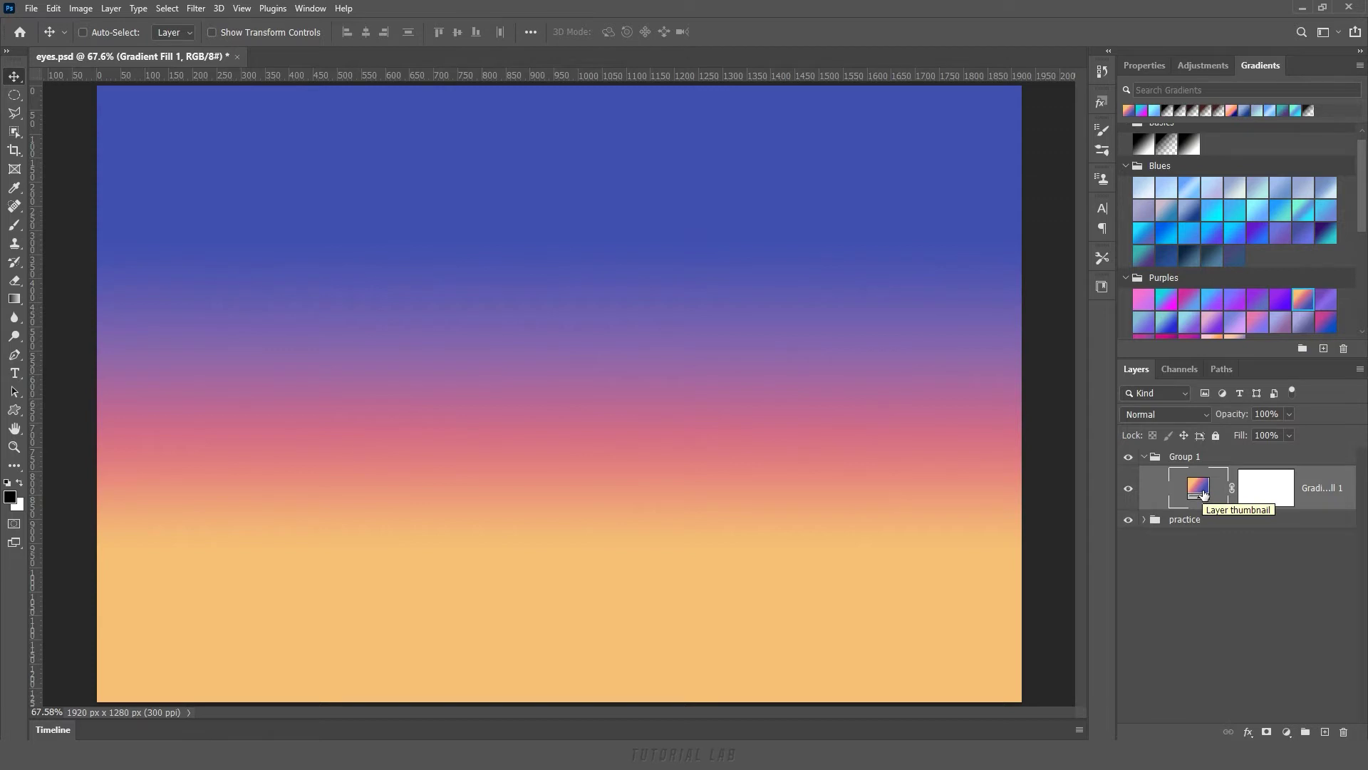
double_click(1203, 493)
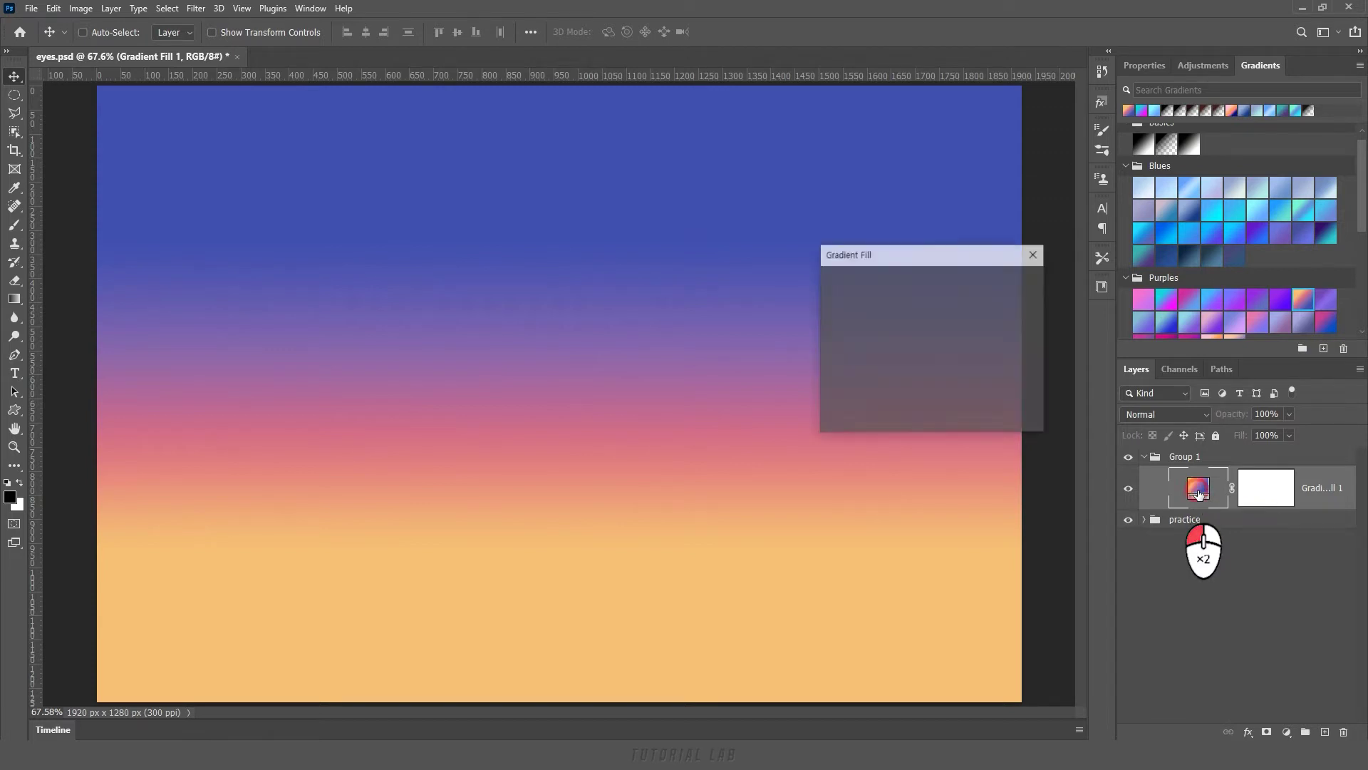
Trial gradient position, horizontal angle and 330% scale, cancel them, then hide the Gradient Fill layer.
mouse_move(579, 428)
mouse_down()
mouse_move(554, 579)
mouse_move(544, 263)
mouse_move(785, 314)
mouse_up()
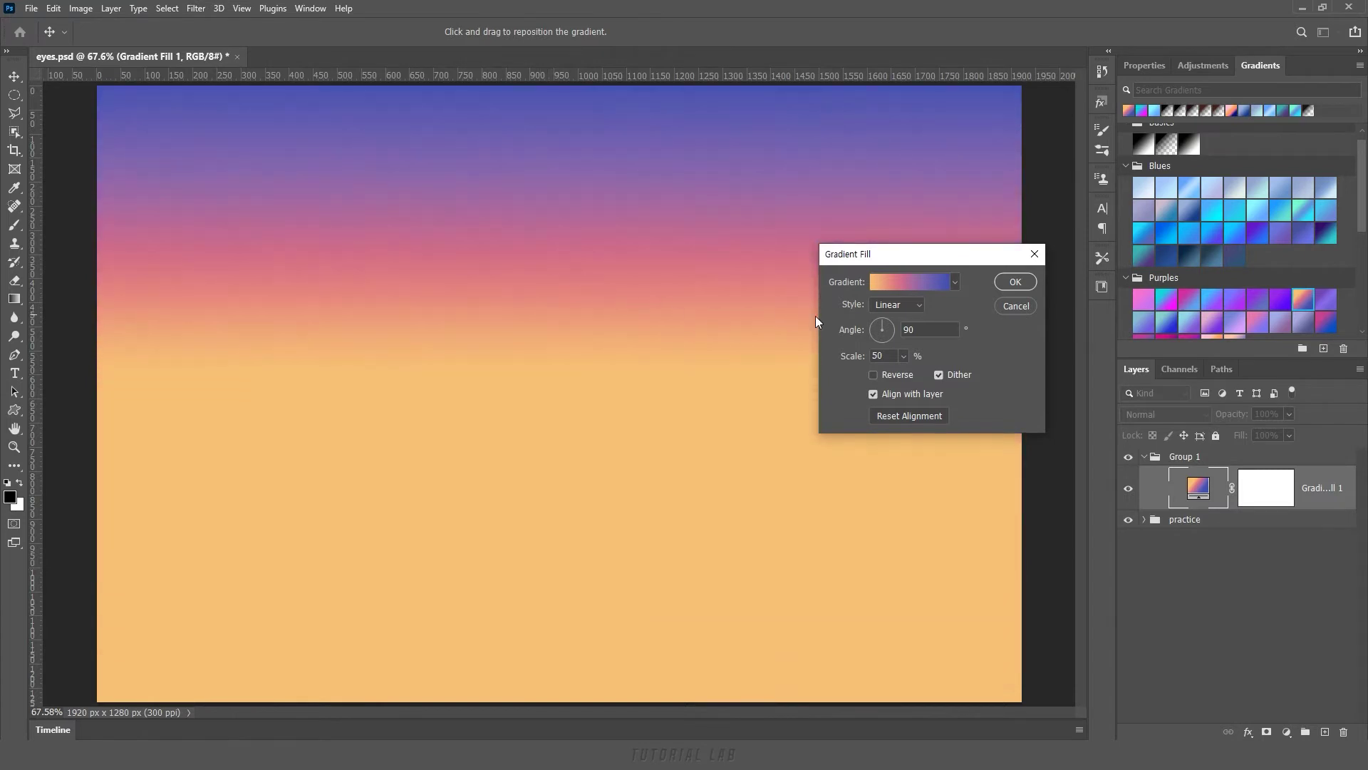
drag(895, 331, 886, 335)
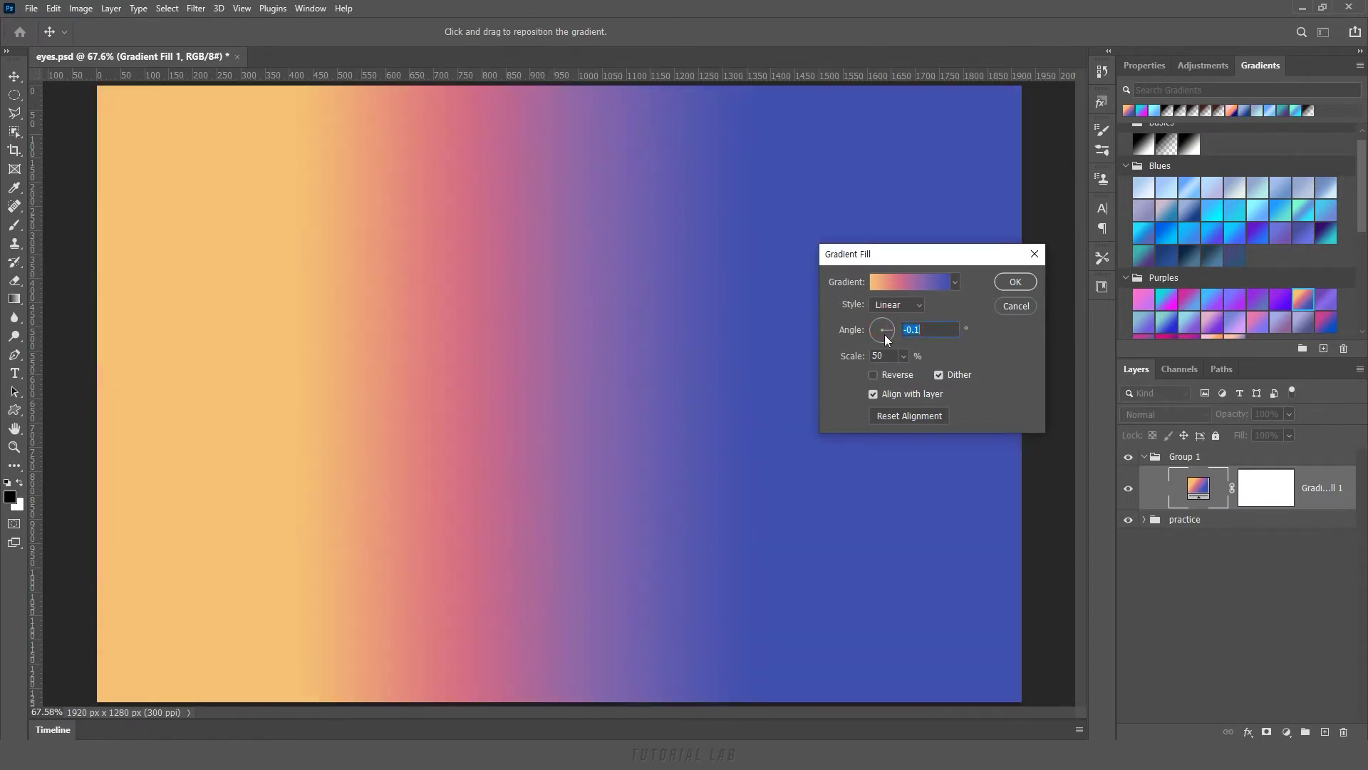
mouse_move(486, 418)
mouse_down()
mouse_move(450, 460)
mouse_move(723, 464)
mouse_up()
mouse_move(845, 360)
mouse_down()
mouse_move(858, 361)
mouse_move(844, 365)
mouse_up()
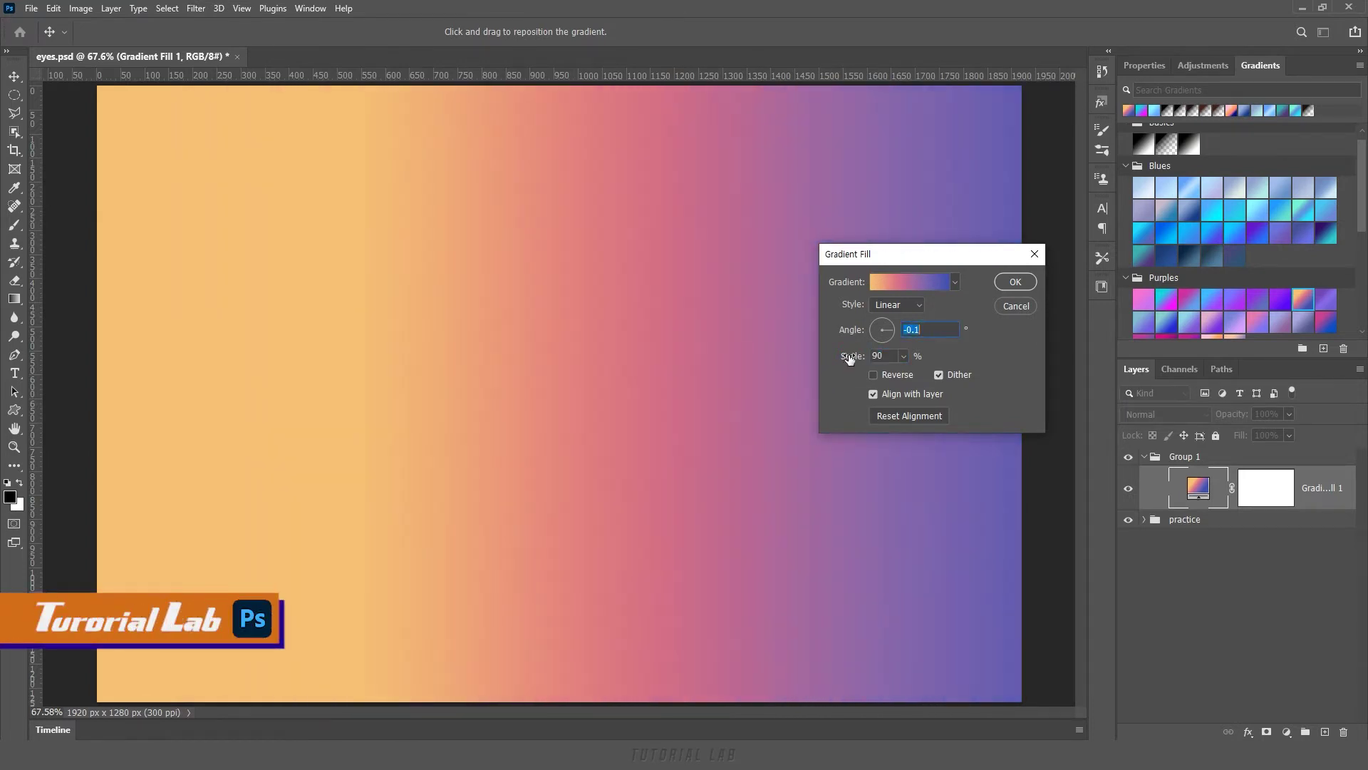
click(1016, 305)
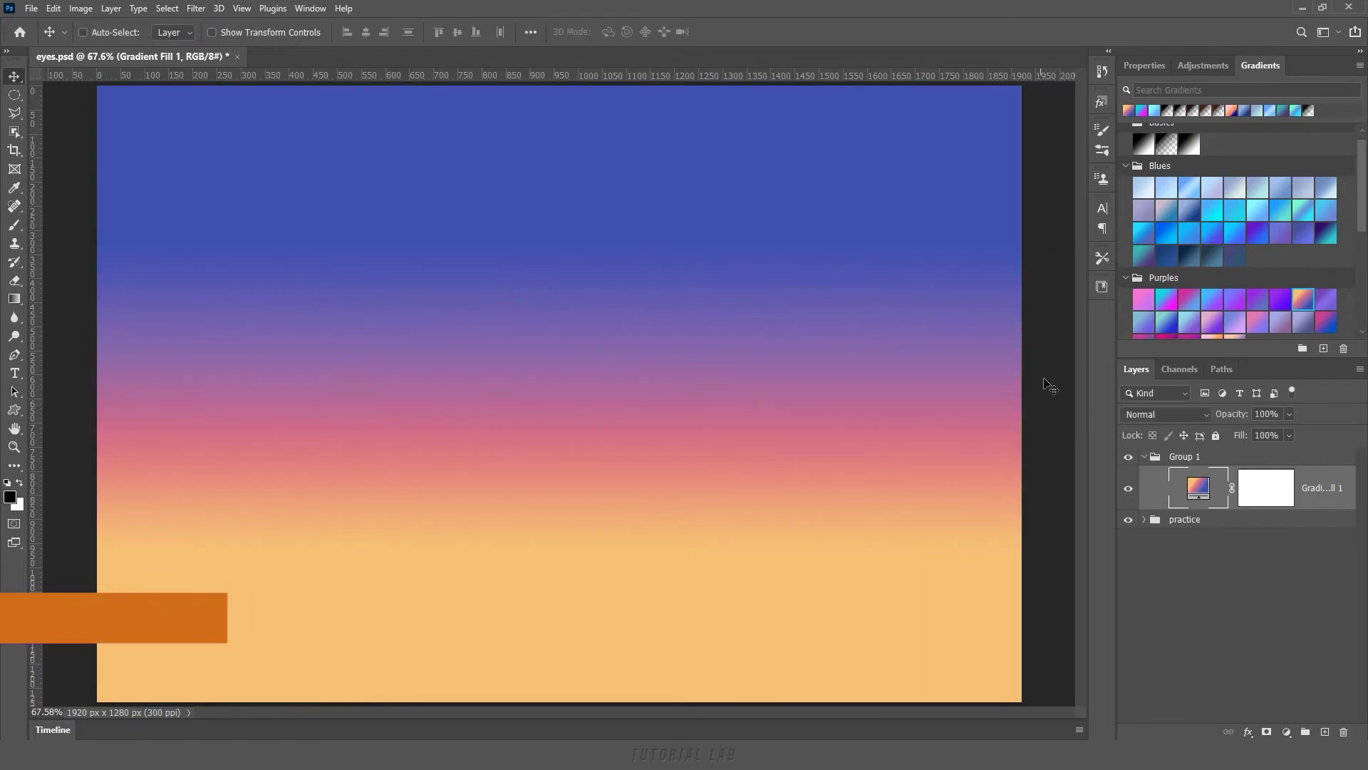
click(1128, 489)
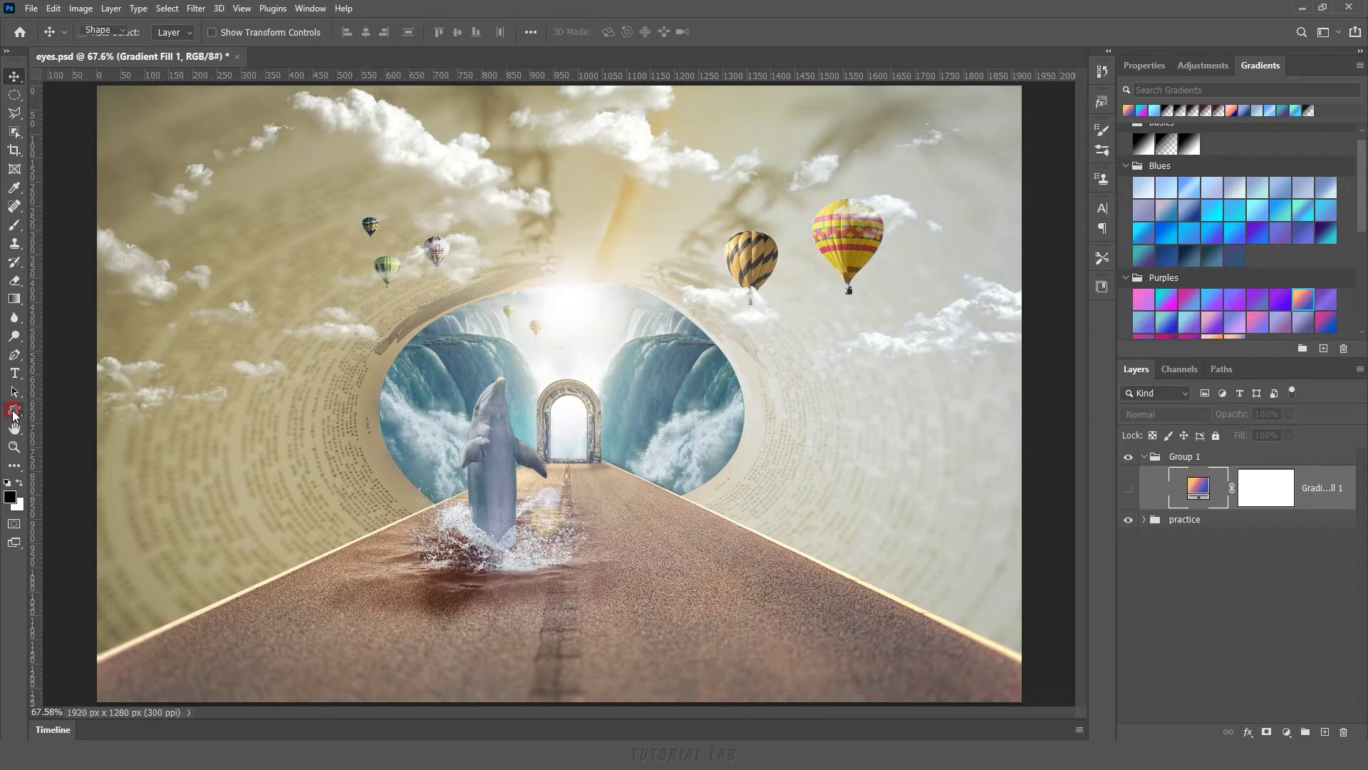
Draw a canvas-wide 3-masted sailboat custom shape and fill it with the purple-to-orange gradient preset.
click(13, 414)
drag(136, 190, 956, 595)
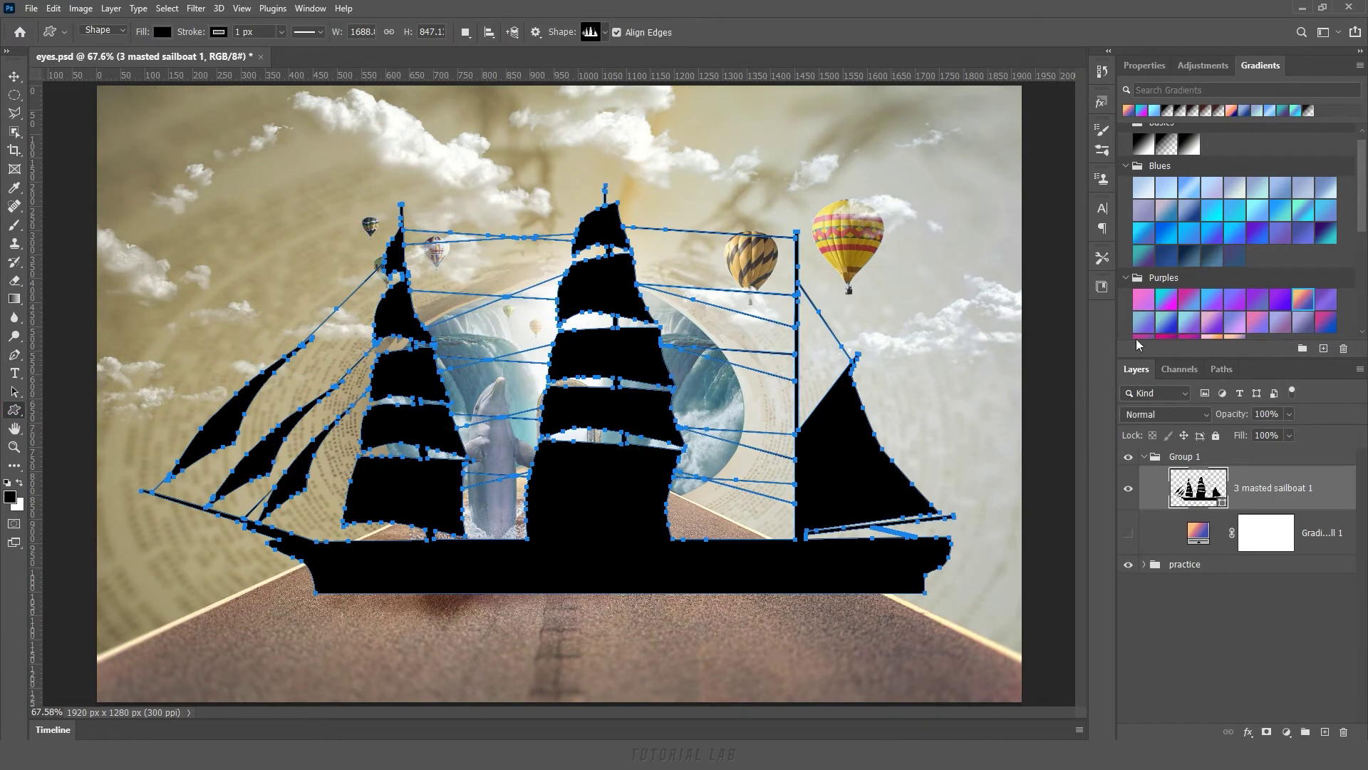
click(1190, 190)
drag(1166, 303, 621, 365)
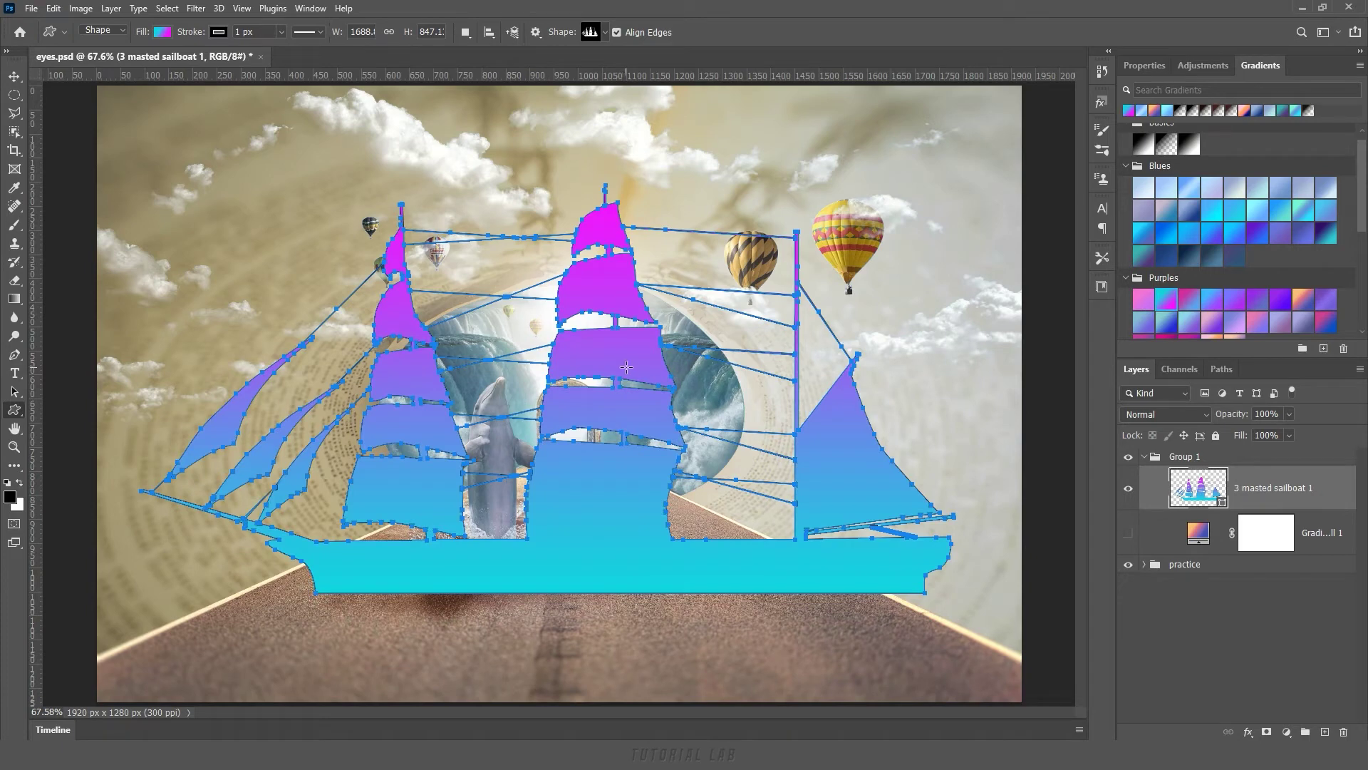
drag(1303, 292, 1195, 497)
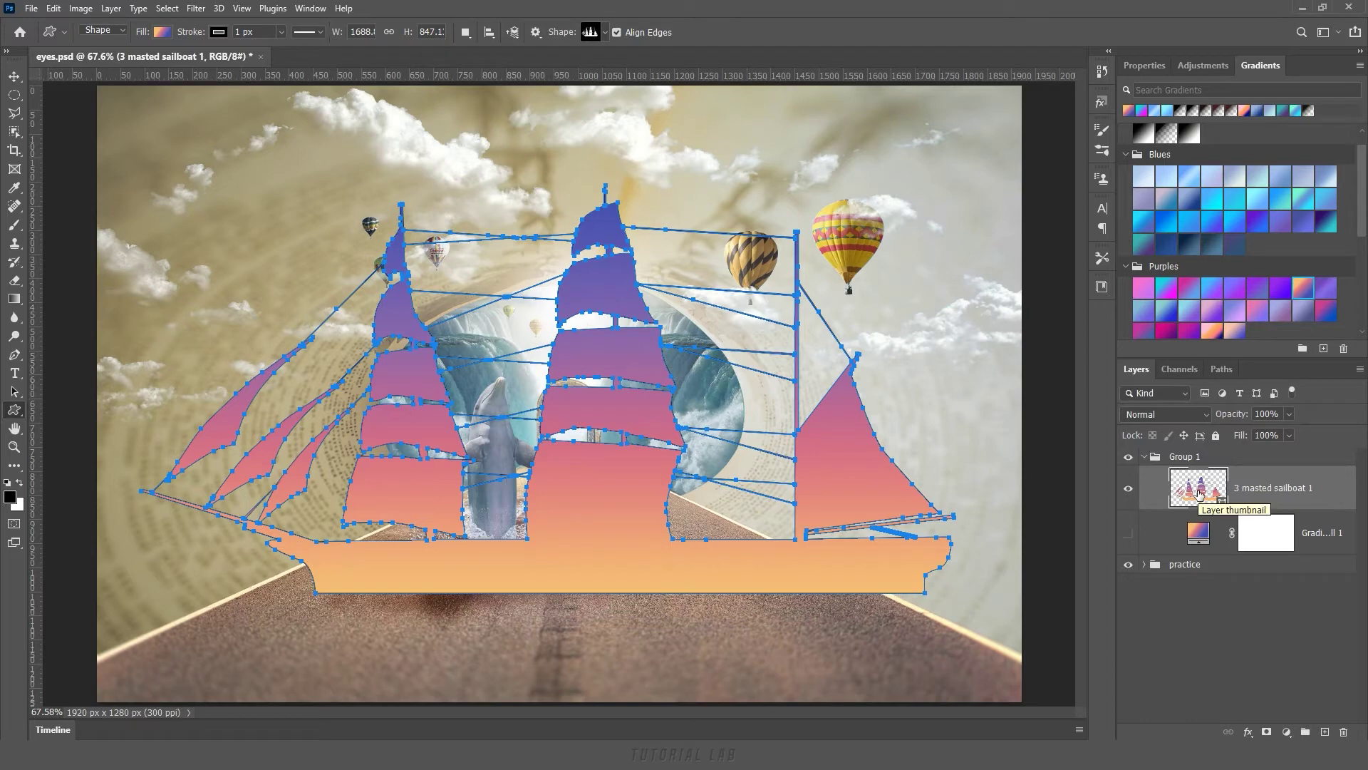
Trial shifting the sailboat gradient to -3.42°, cancel it, then hide the sailboat layer.
double_click(1198, 493)
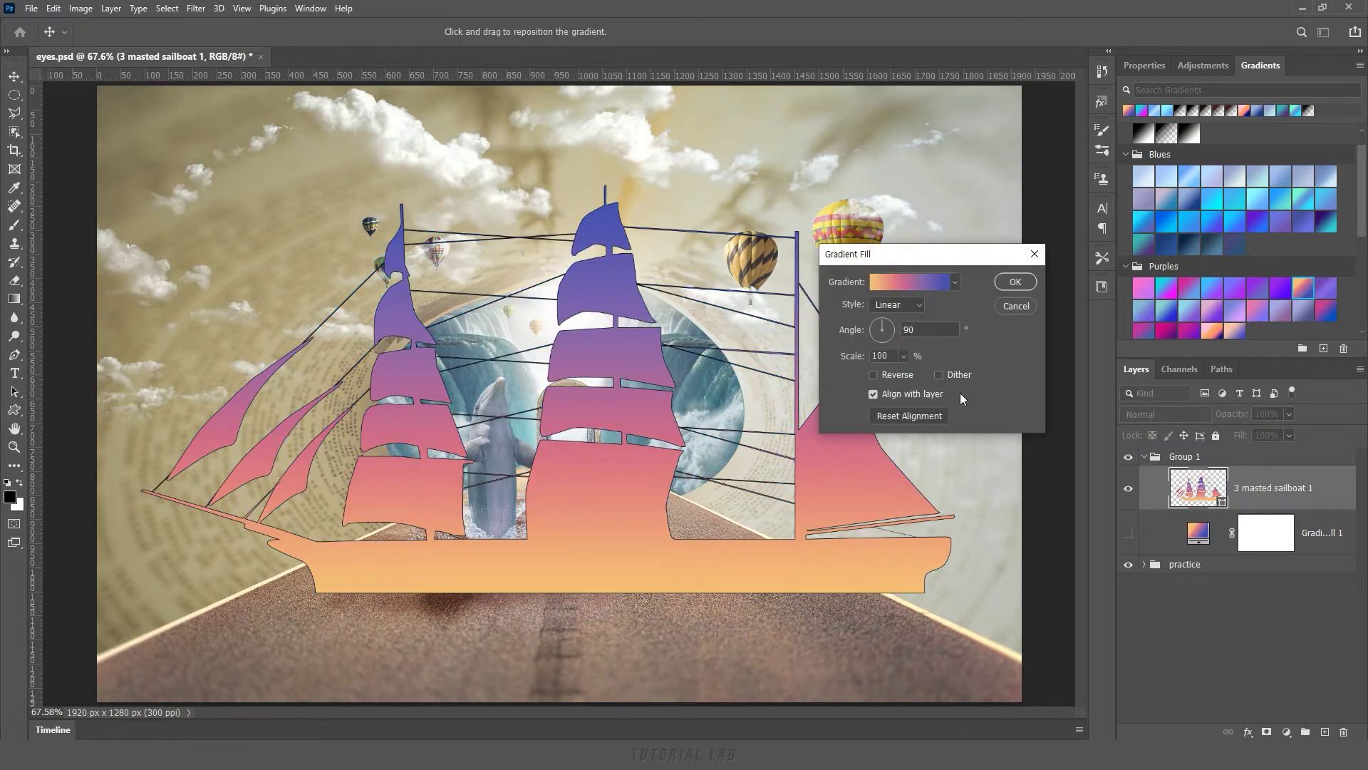
mouse_move(622, 356)
mouse_down()
mouse_move(616, 504)
mouse_move(611, 389)
mouse_up()
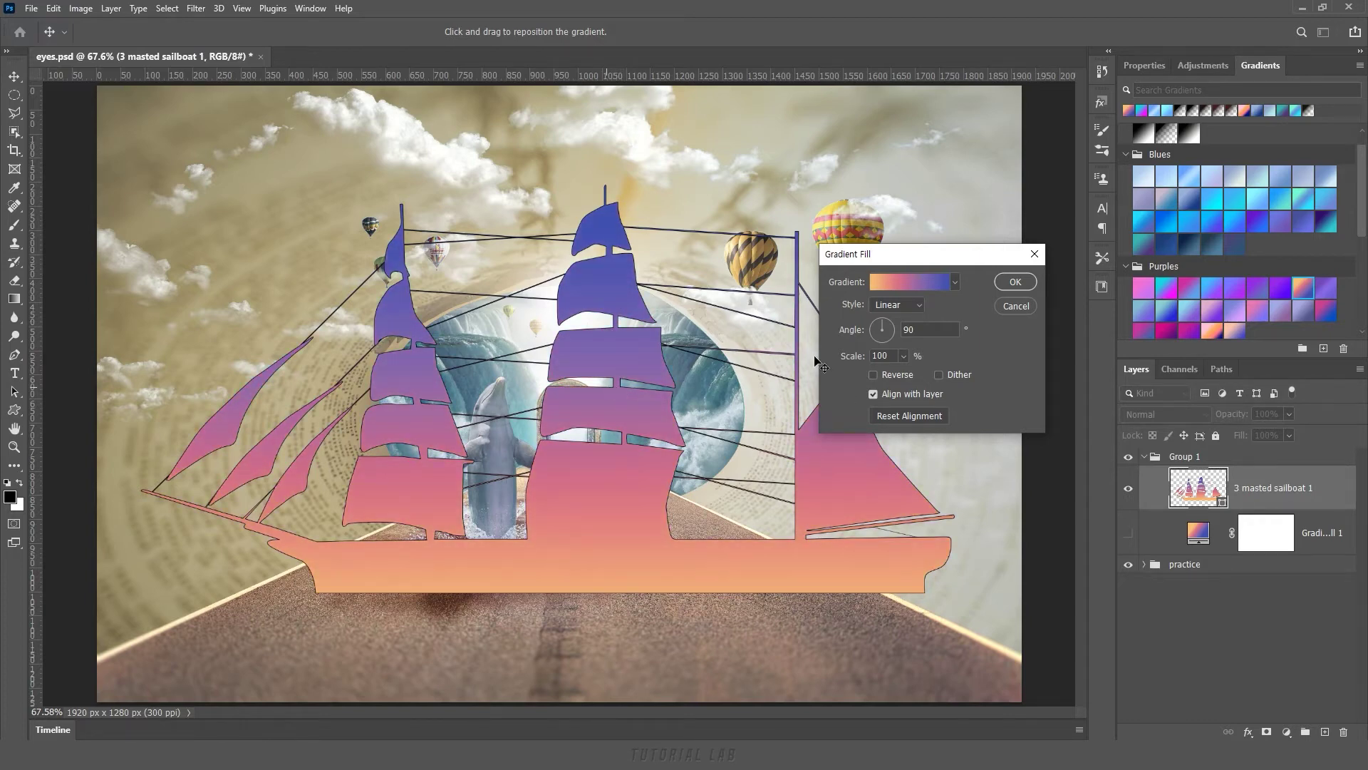
click(895, 331)
mouse_move(608, 425)
mouse_down()
mouse_move(574, 445)
mouse_move(642, 442)
mouse_up()
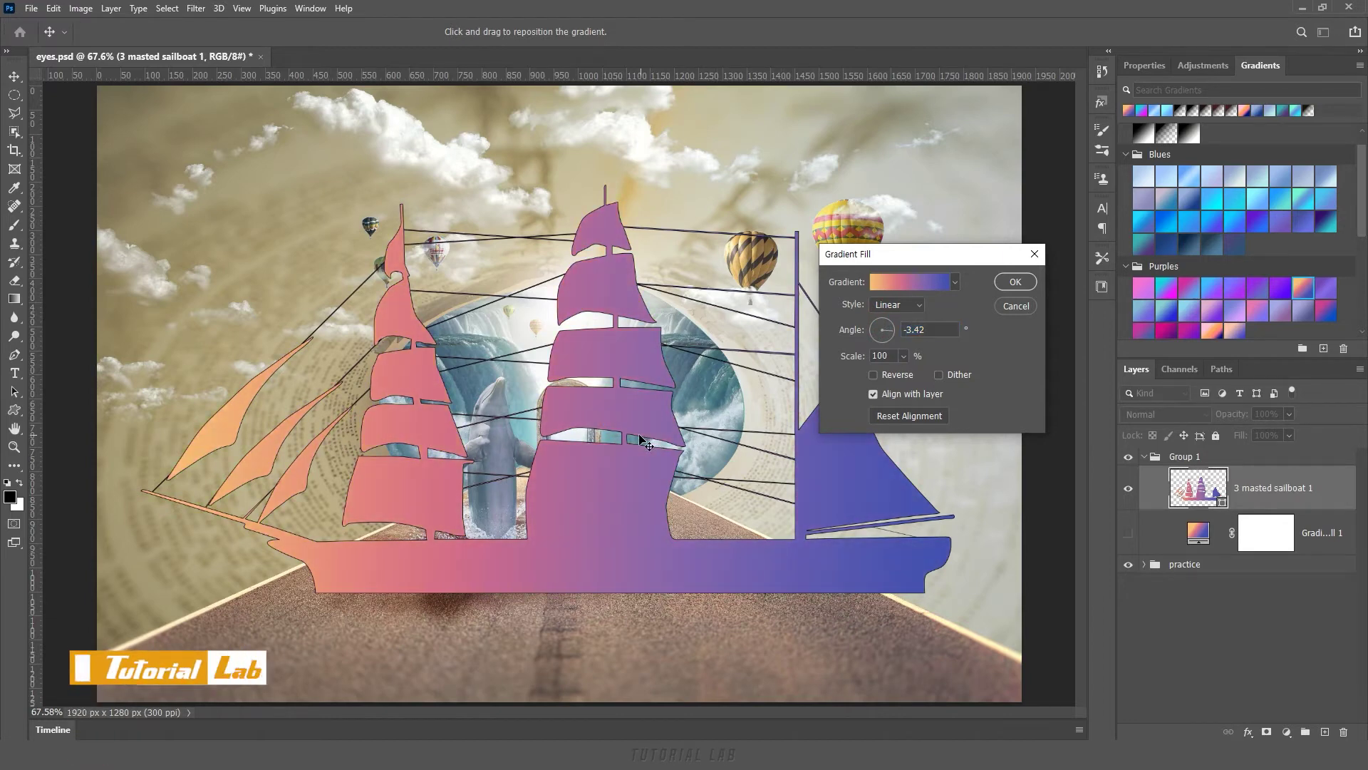
click(1016, 307)
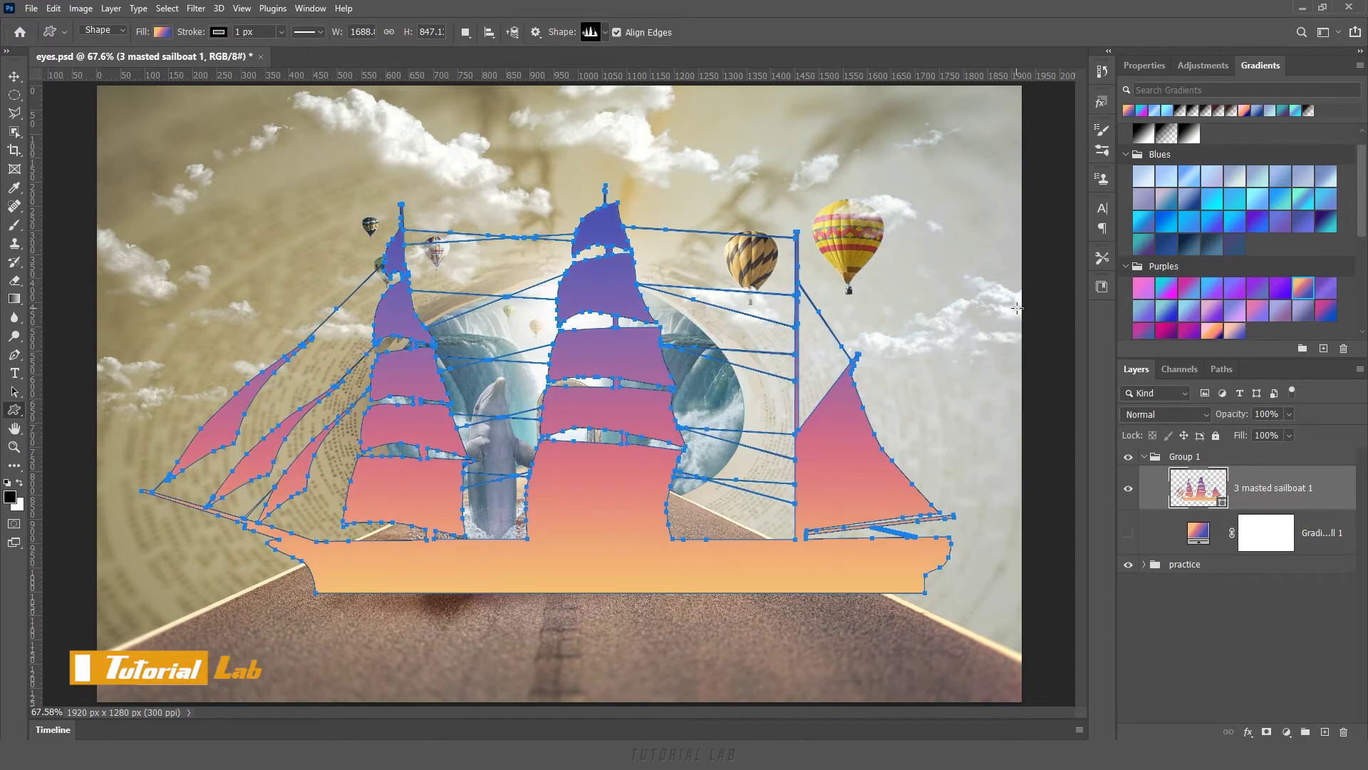
click(1127, 492)
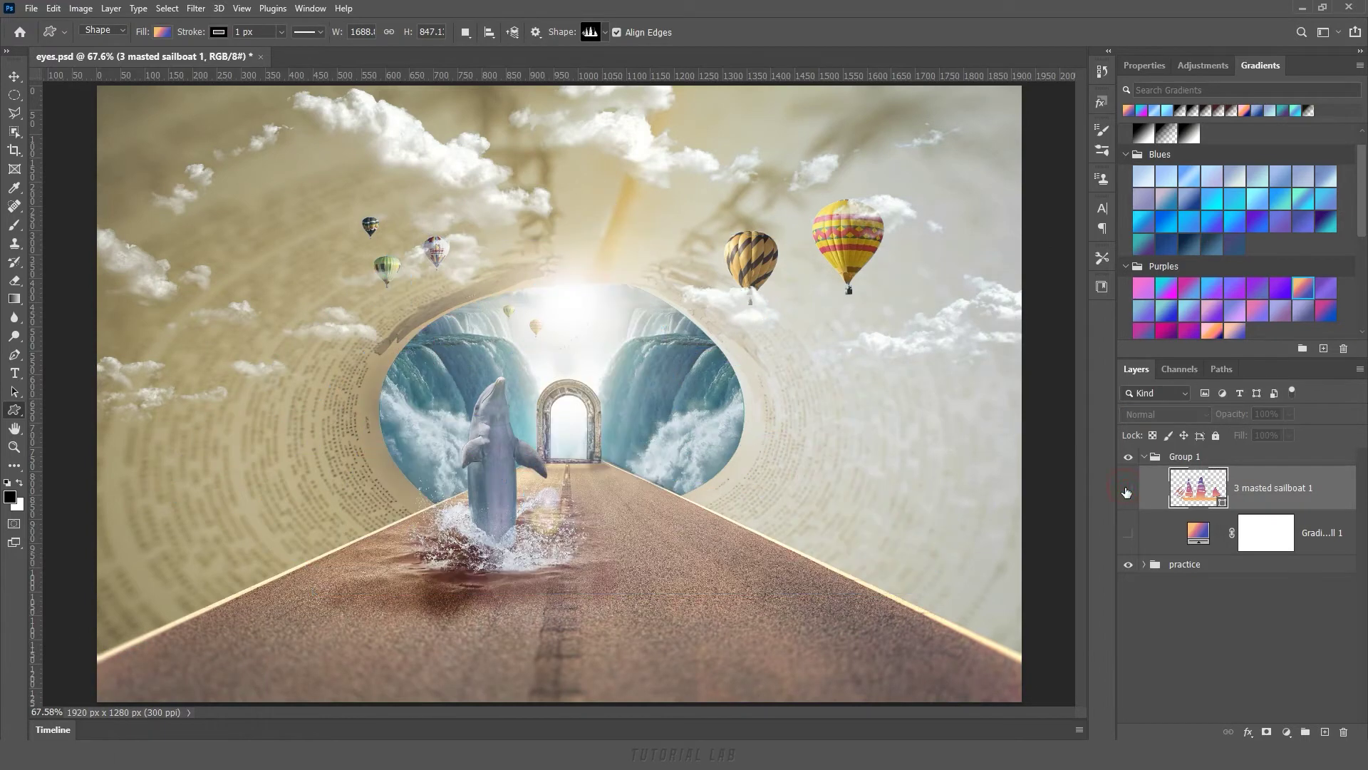
Add a large LOREM IPSUM placeholder paragraph text box across the image.
click(20, 377)
mouse_move(130, 136)
mouse_down()
mouse_move(805, 620)
mouse_move(981, 612)
mouse_up()
click(732, 32)
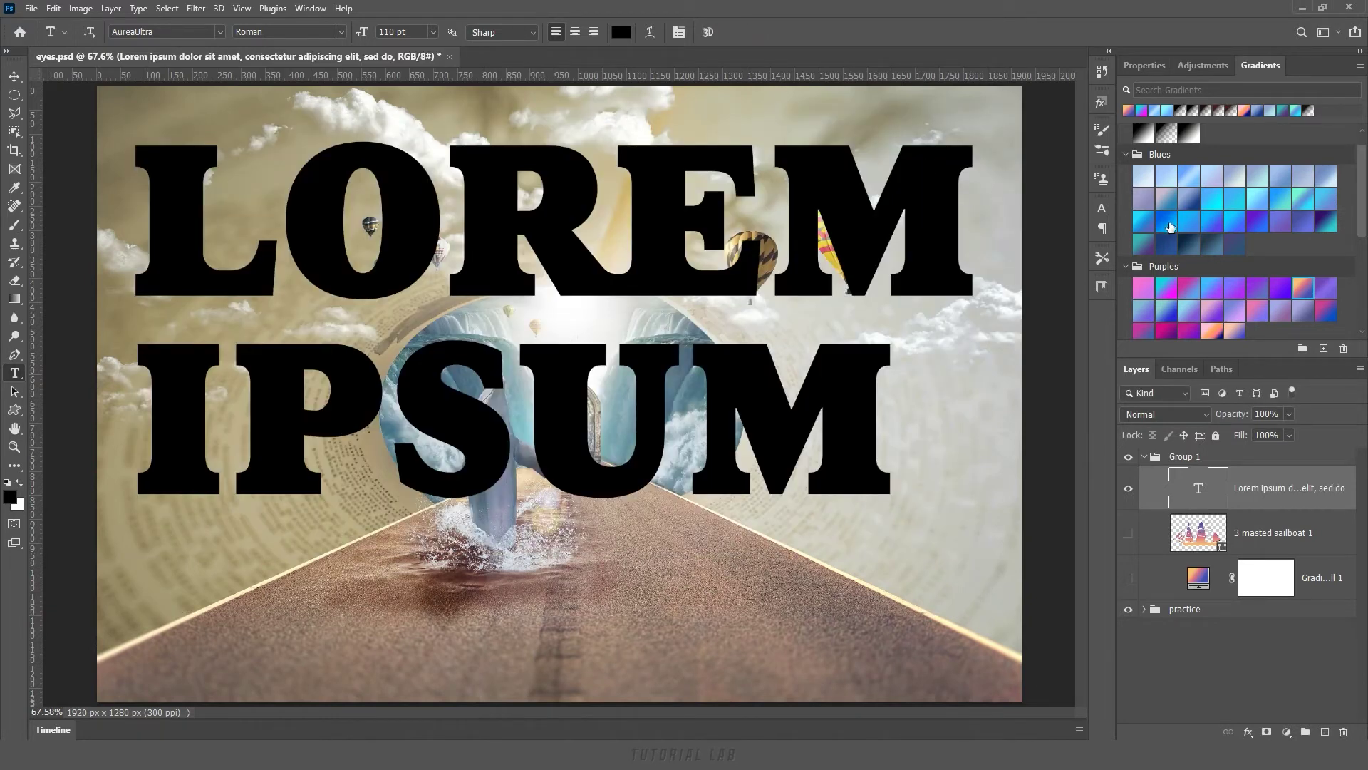
Try gradient overlays on the text, settling on purple-to-orange, and open its Gradient Overlay settings.
click(1145, 227)
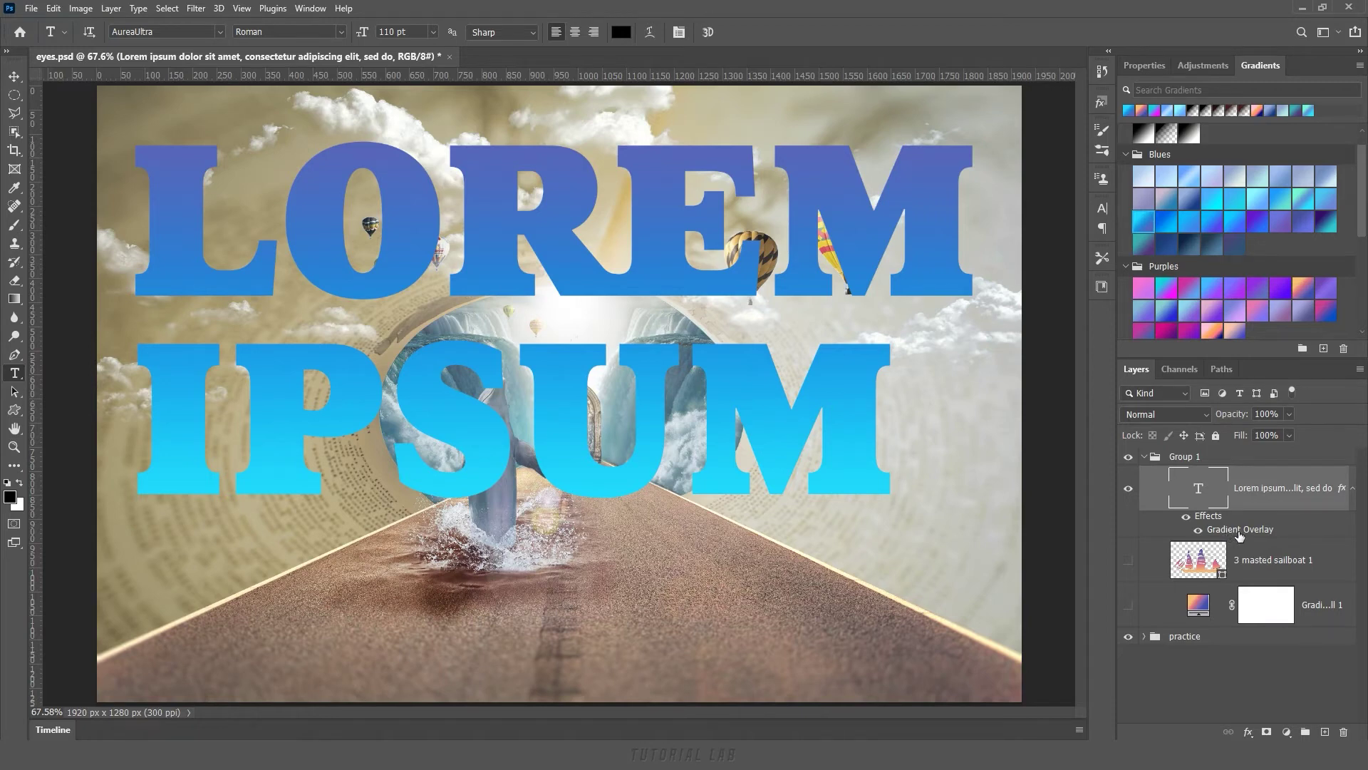
drag(1167, 288, 928, 207)
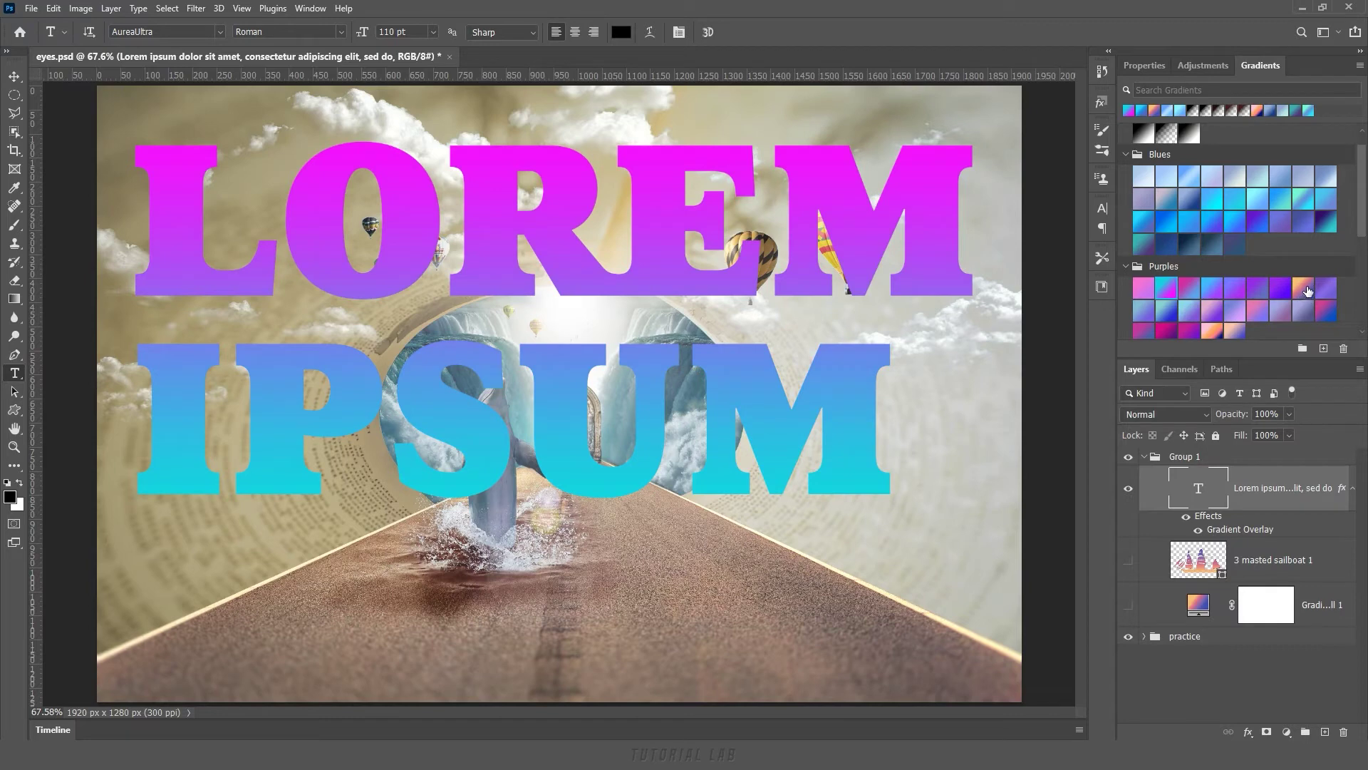
drag(1144, 331, 1198, 496)
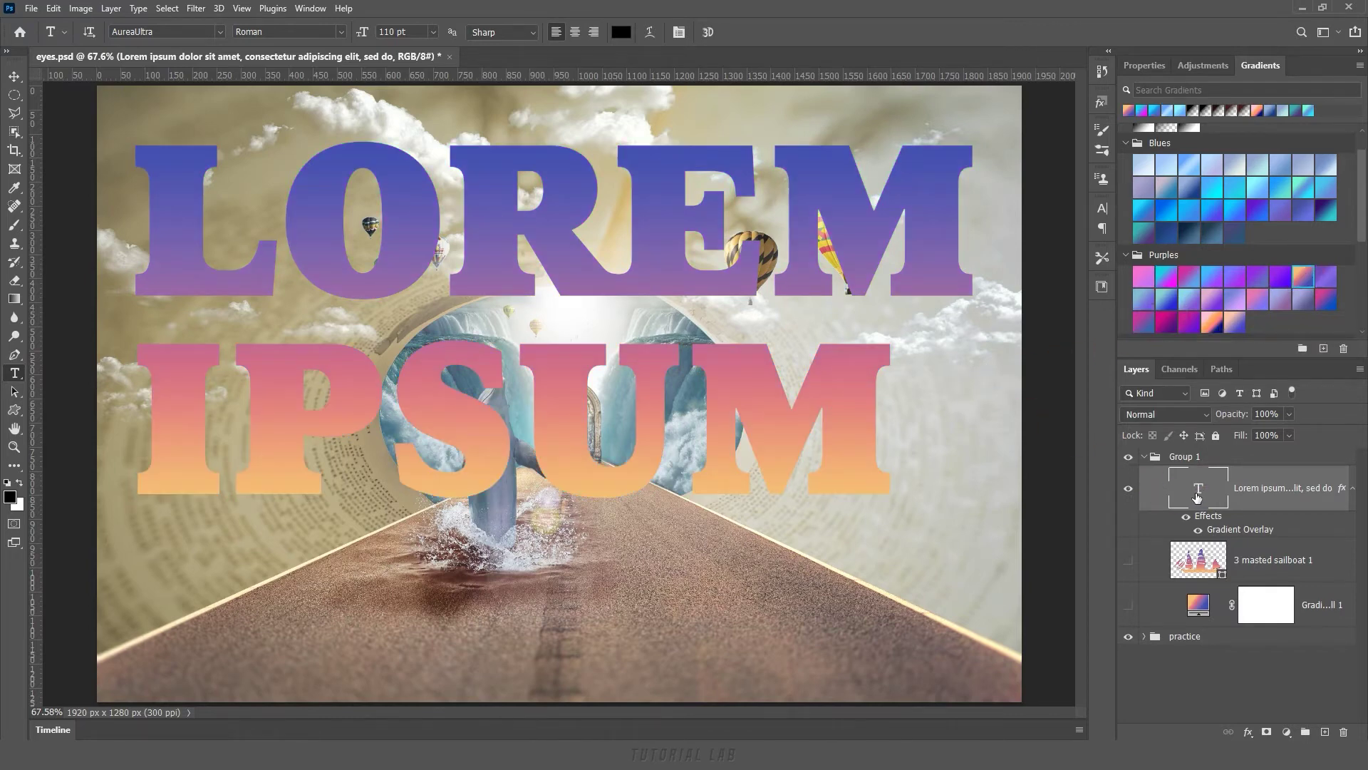
double_click(1240, 534)
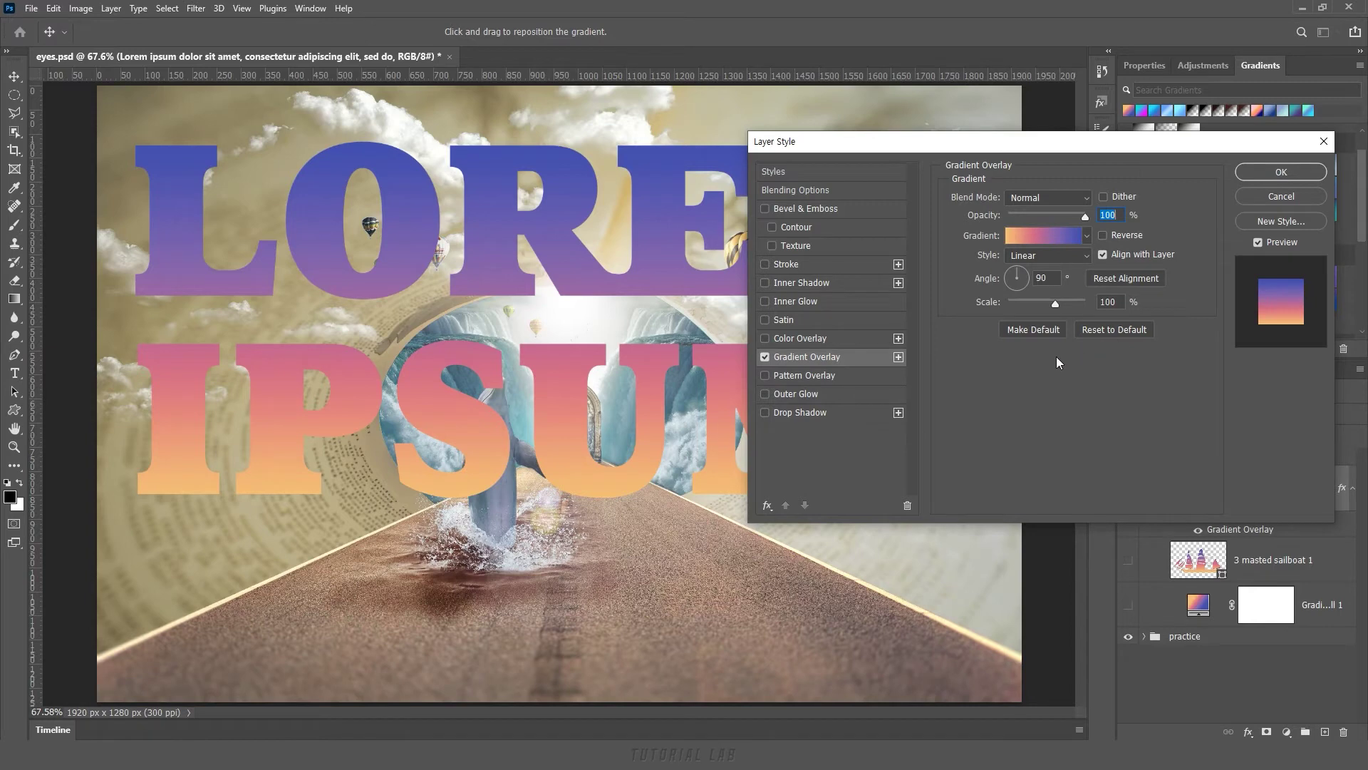
Trial moving and rotating the text's gradient, cancel those changes, and hide the LOREM IPSUM layer.
mouse_move(586, 267)
mouse_down()
mouse_move(590, 83)
mouse_move(627, 232)
mouse_up()
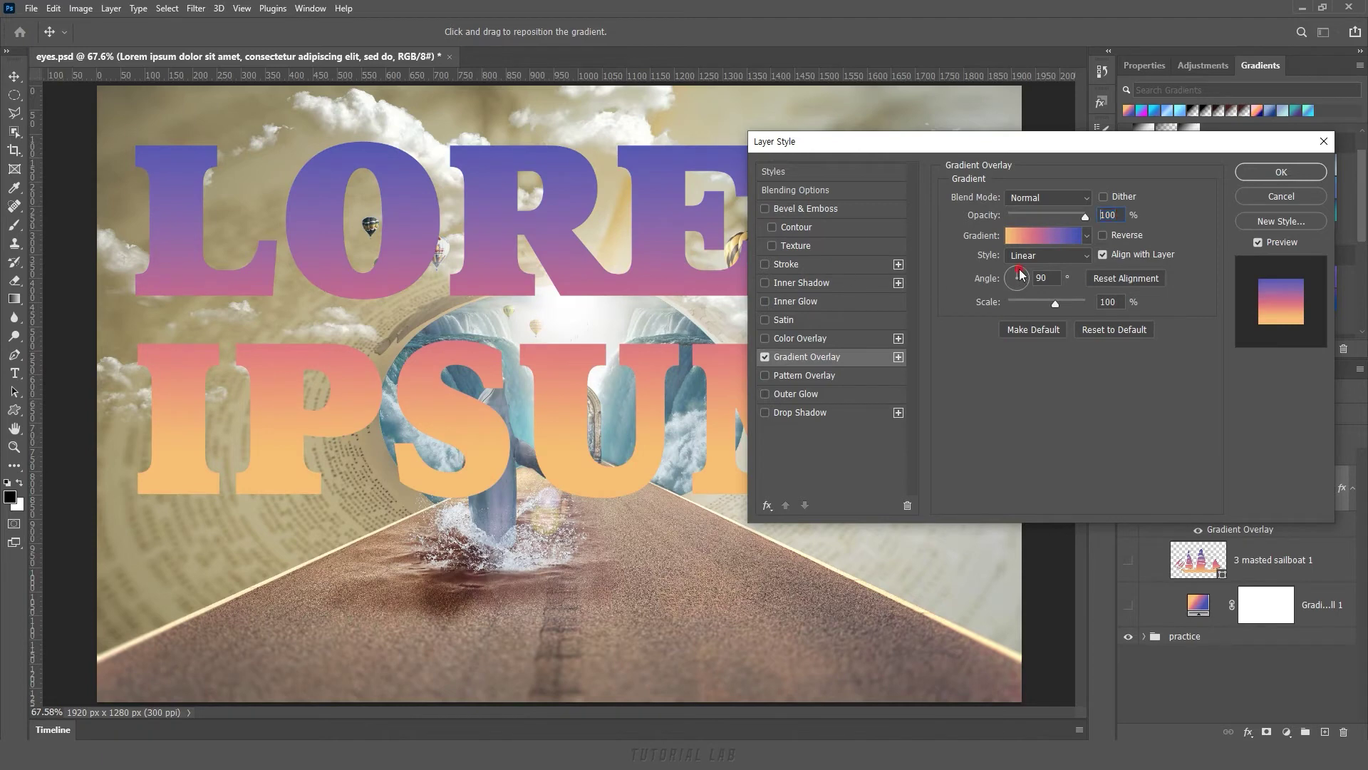
drag(1020, 280, 1031, 281)
mouse_move(596, 366)
mouse_down()
mouse_move(855, 360)
mouse_move(611, 353)
mouse_up()
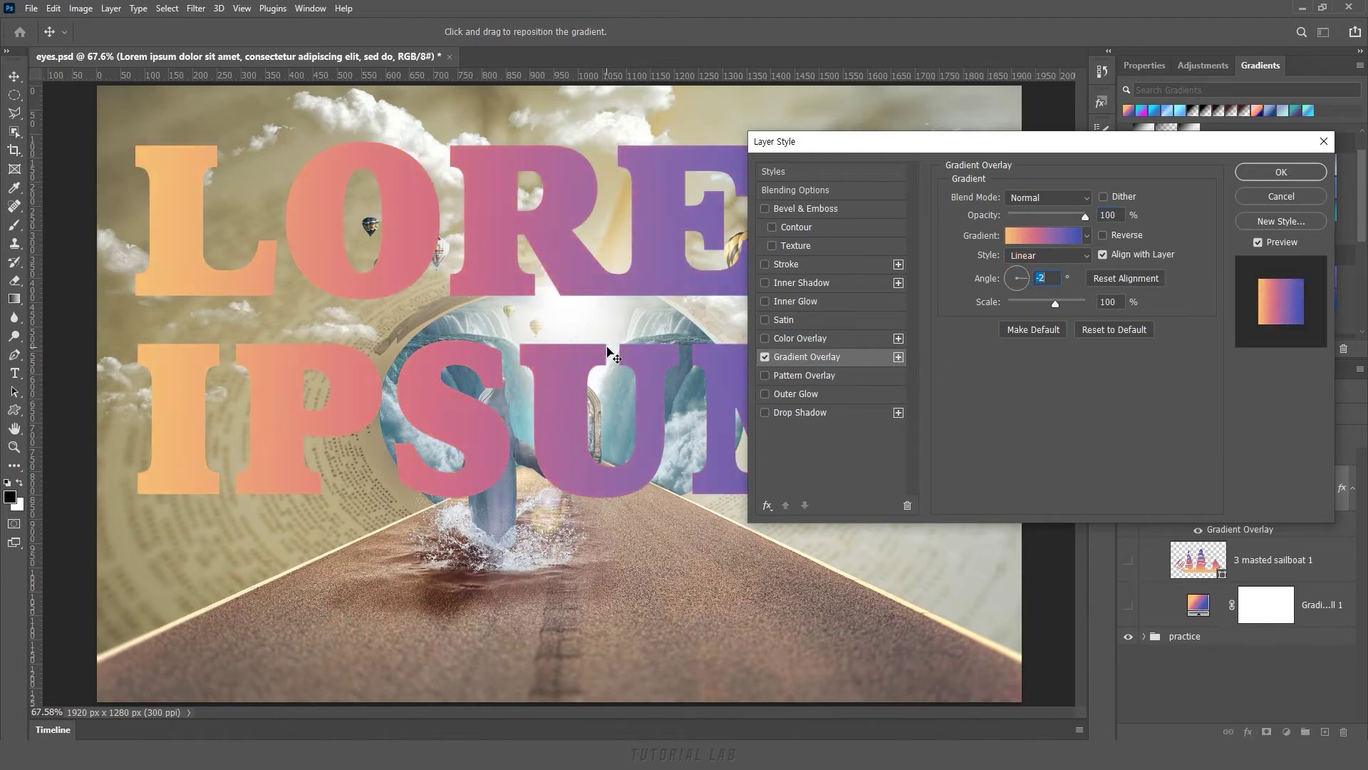
click(1281, 195)
click(1128, 488)
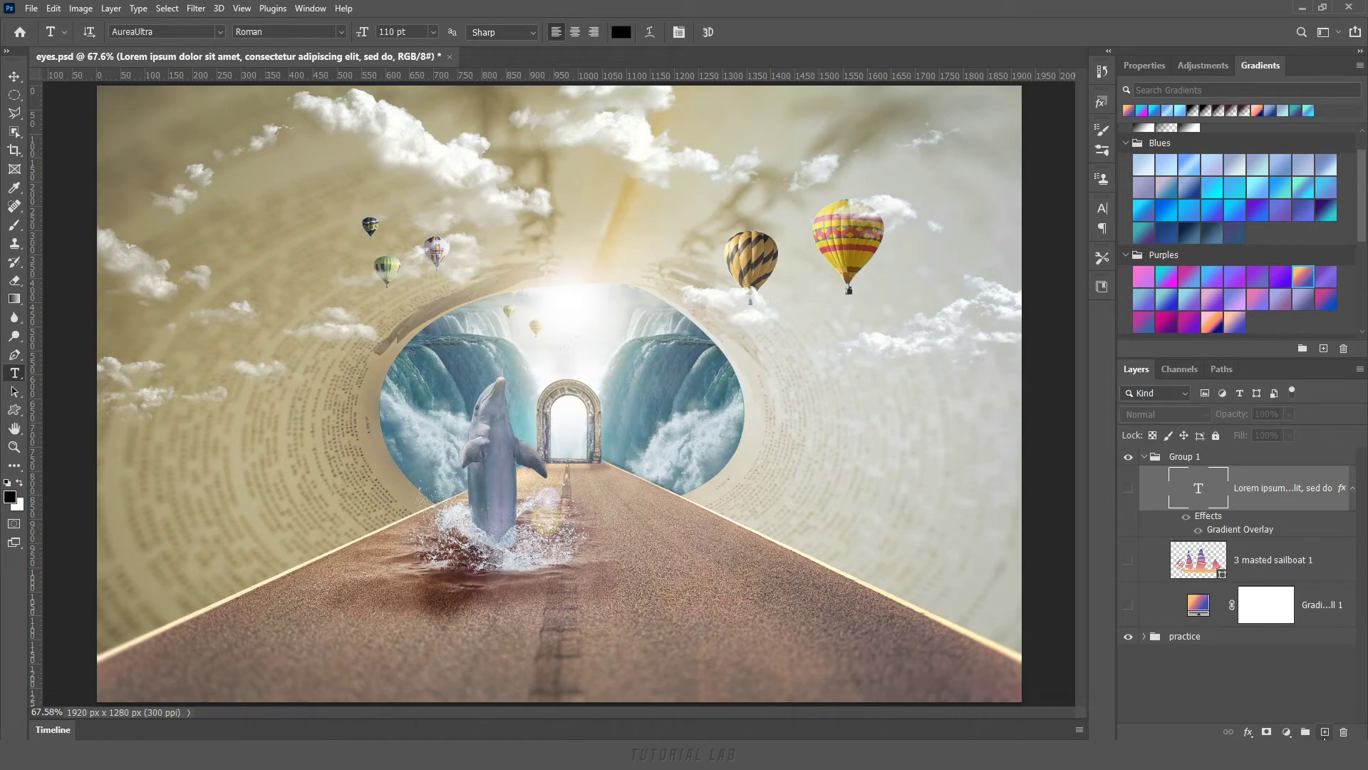
On a new layer, fill an ellipse over the tunnel's eye with a purple-to-orange gradient.
click(1325, 732)
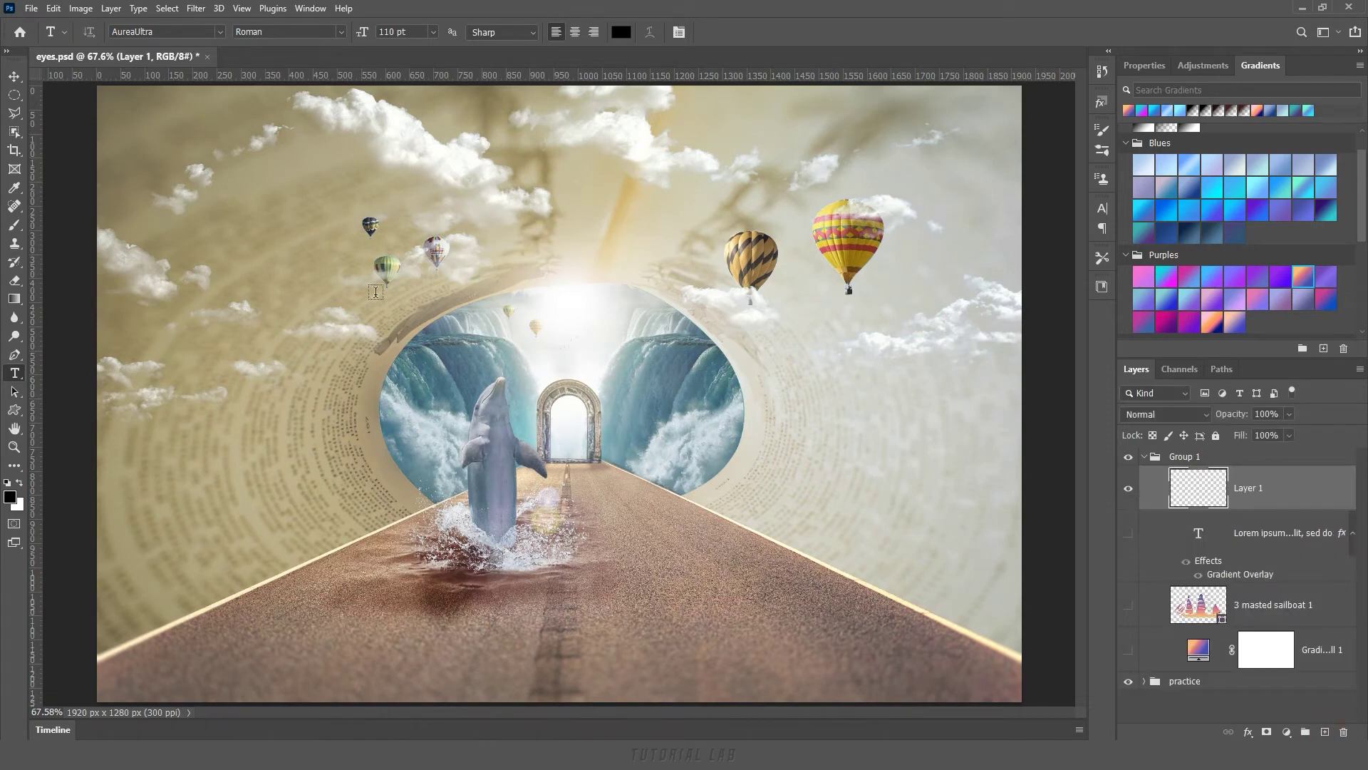
click(12, 95)
drag(345, 239, 777, 538)
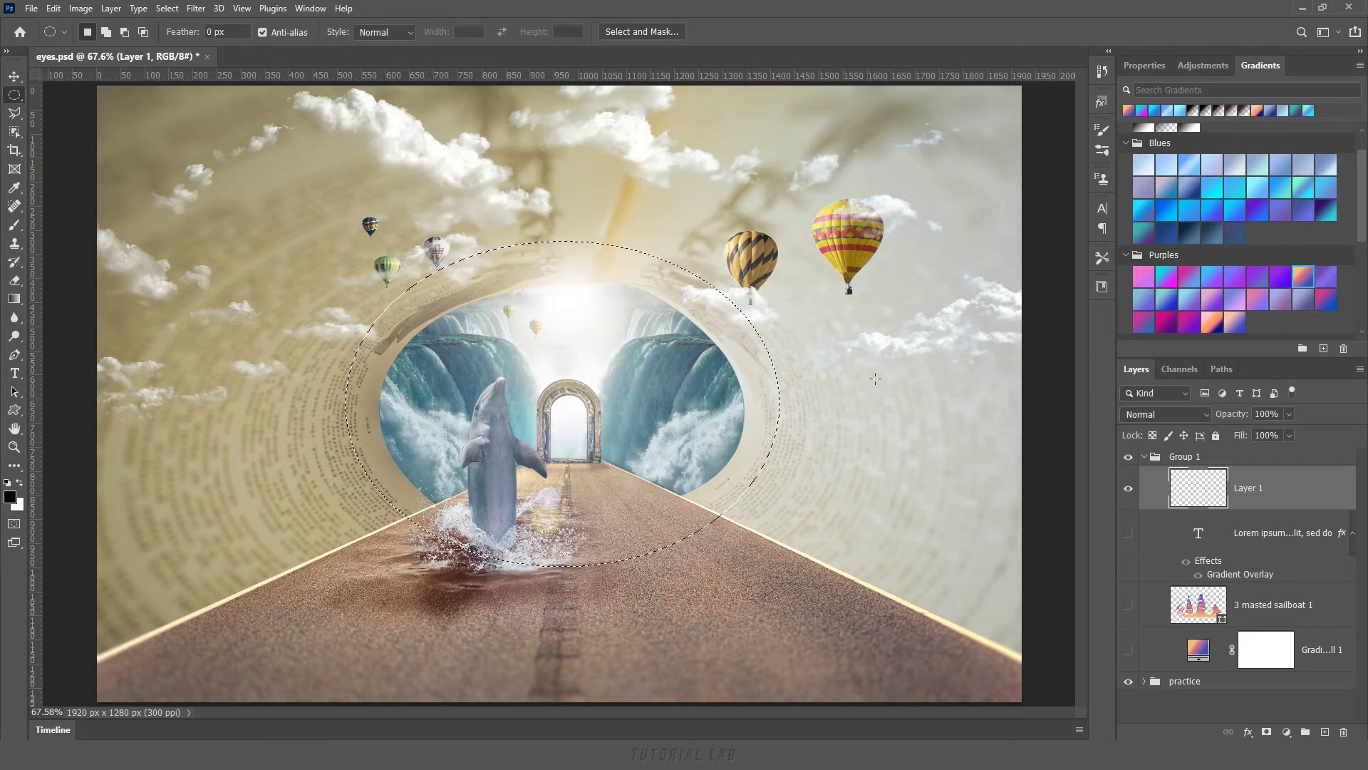
click(1167, 283)
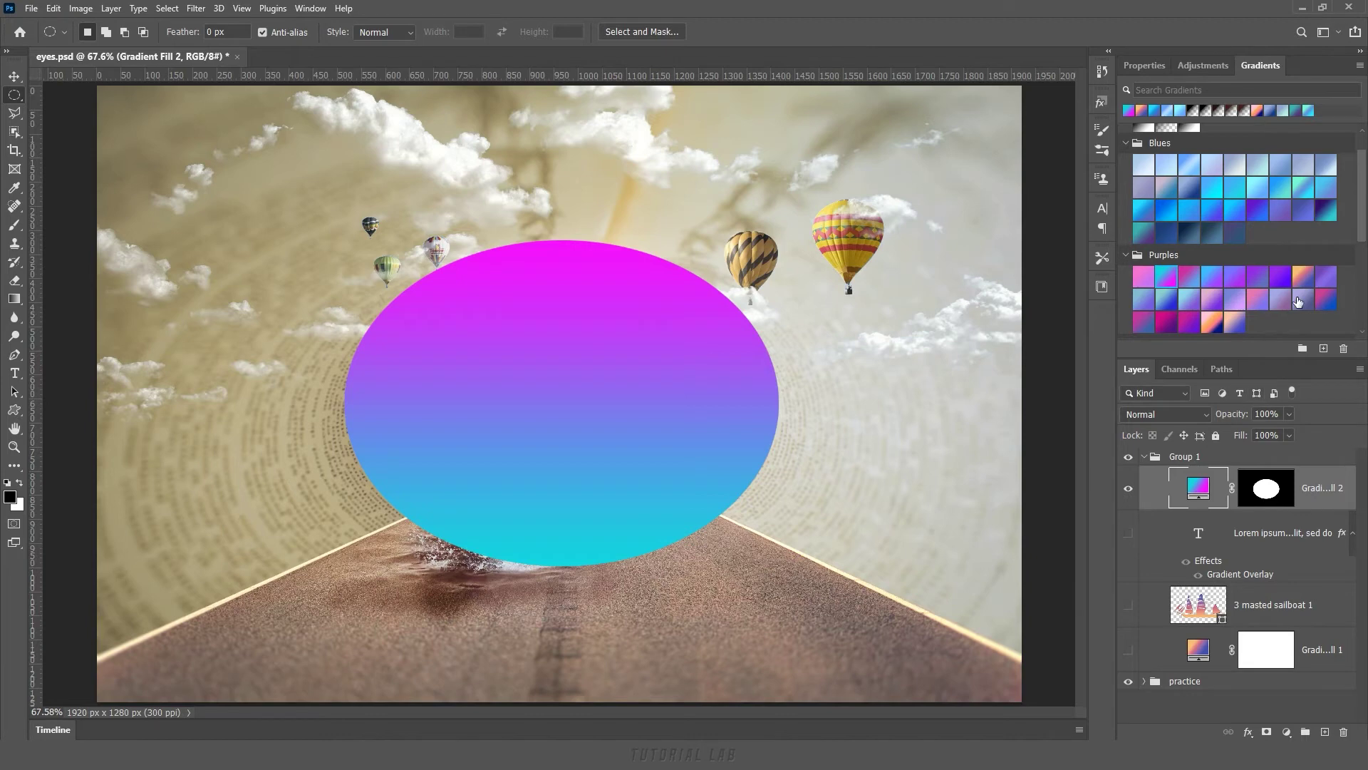
drag(688, 387, 688, 386)
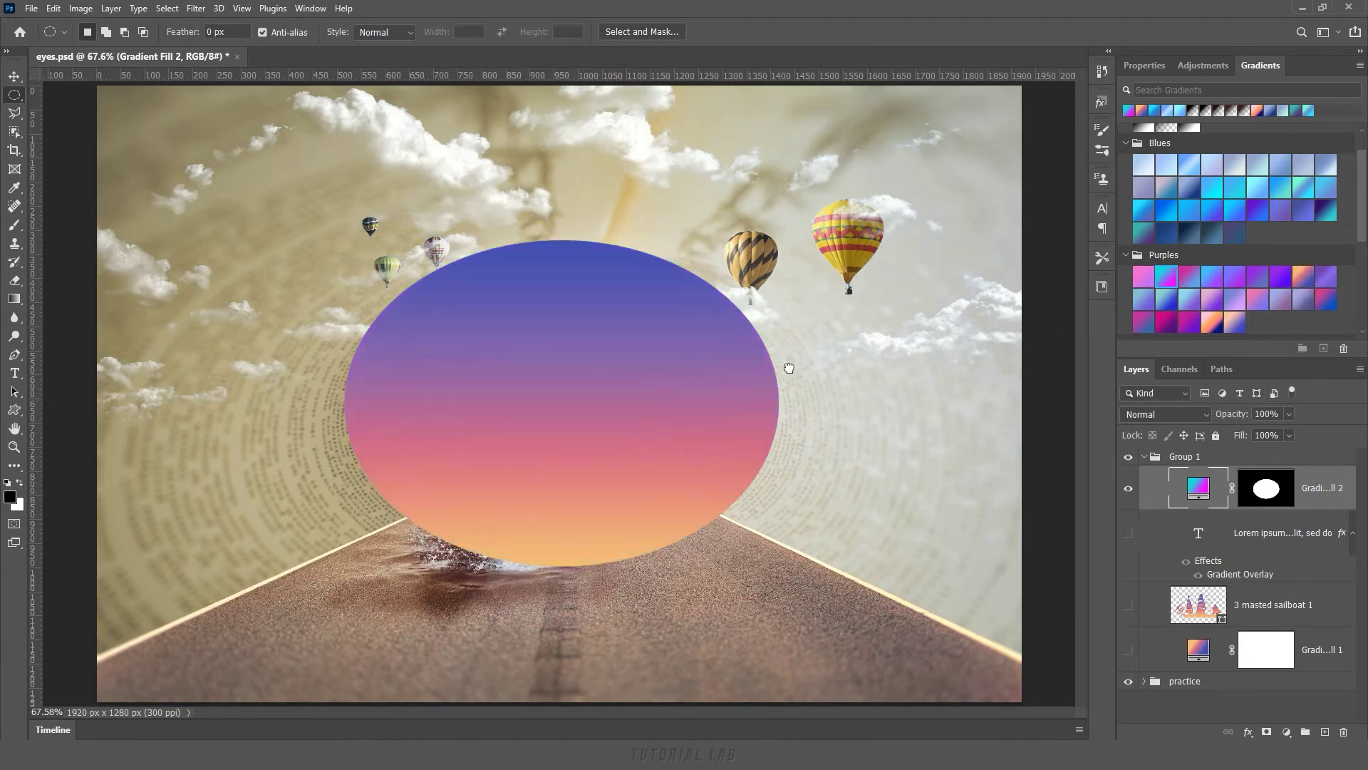
mouse_move(1303, 277)
mouse_down()
mouse_move(1200, 457)
mouse_move(1196, 502)
mouse_up()
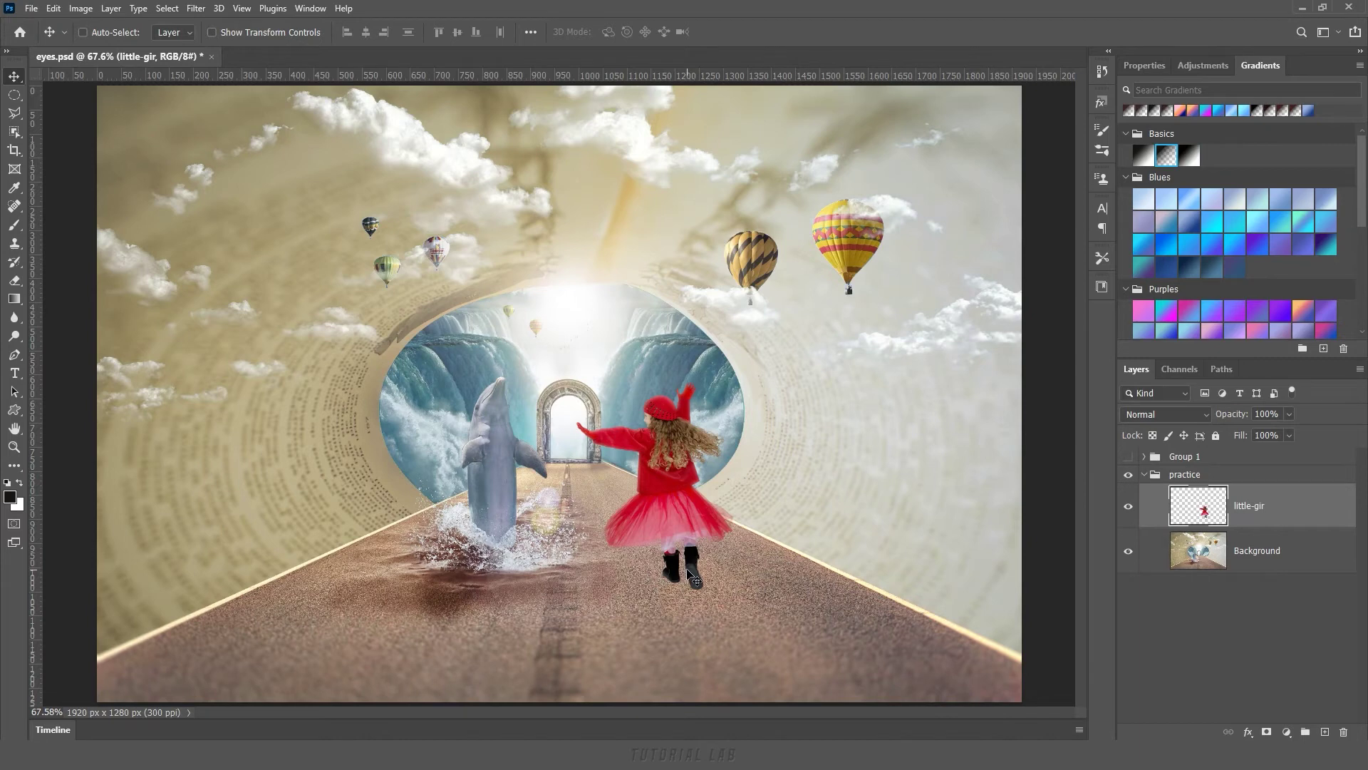
Create a dark gradient fill layer masked to the girl's outline above her layer.
key(ctrl)
ctrl+click(1196, 514)
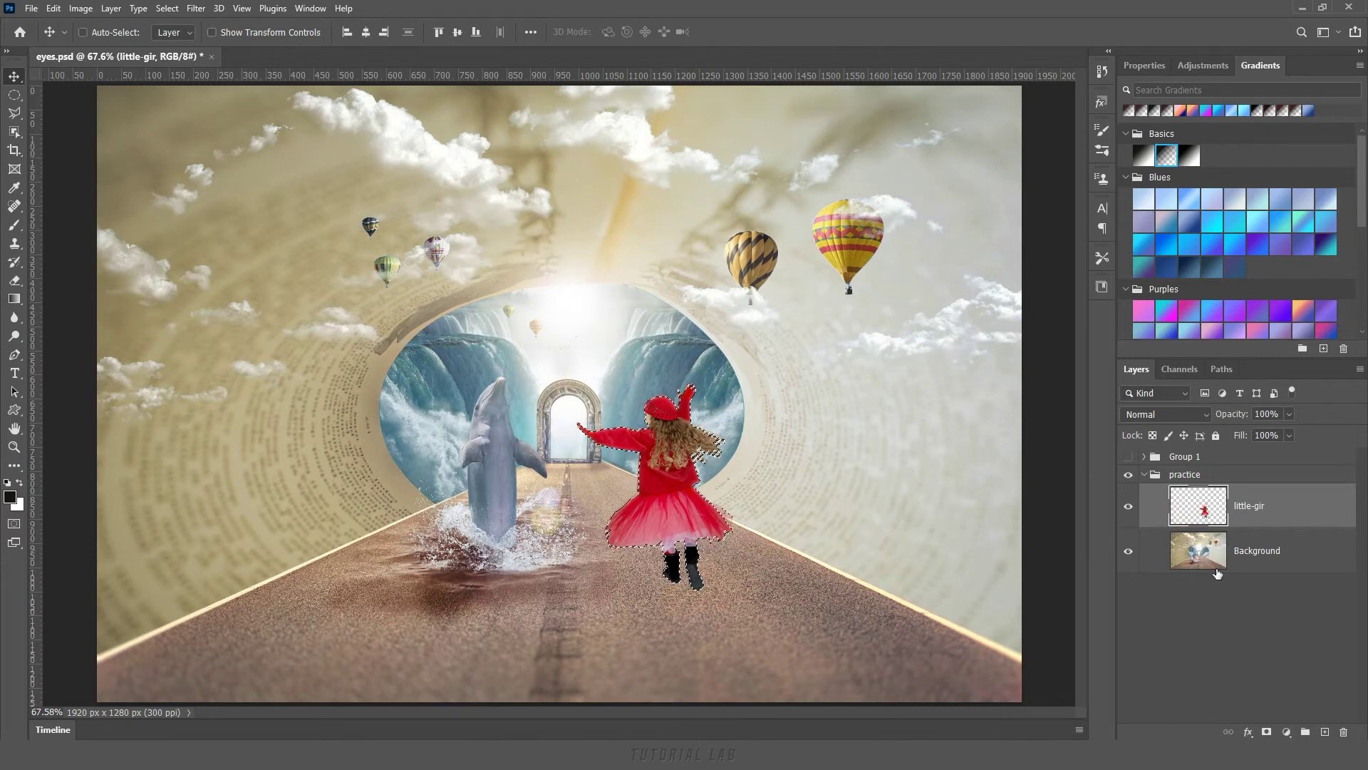
click(1325, 732)
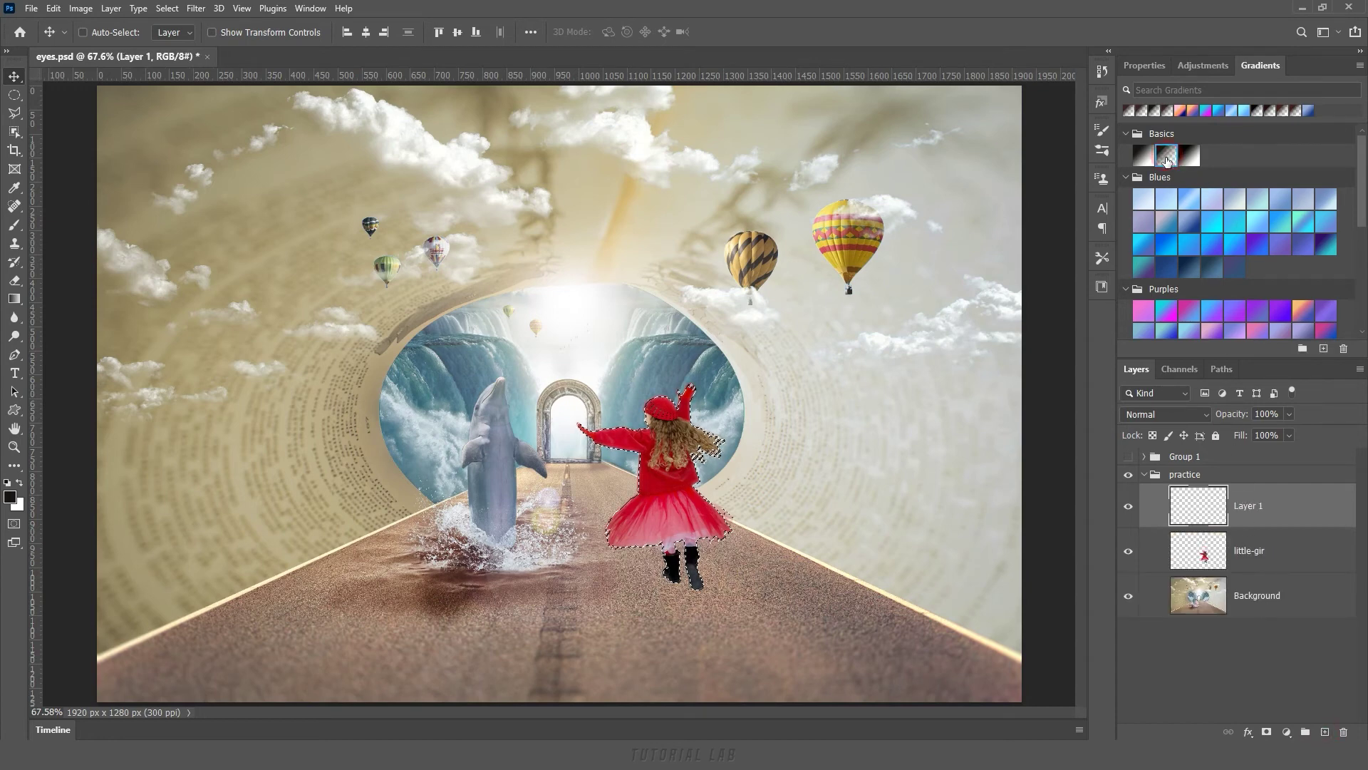
click(1168, 158)
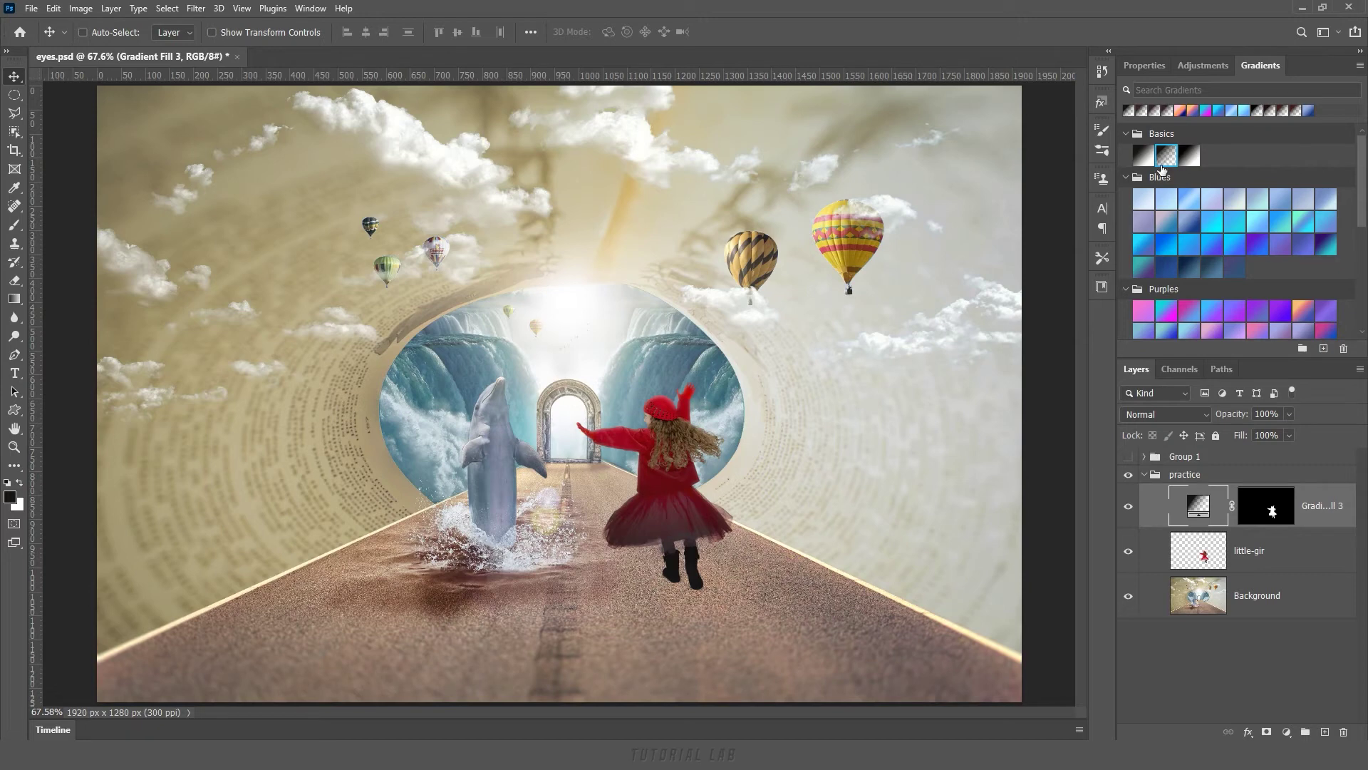
key(ctrl+t)
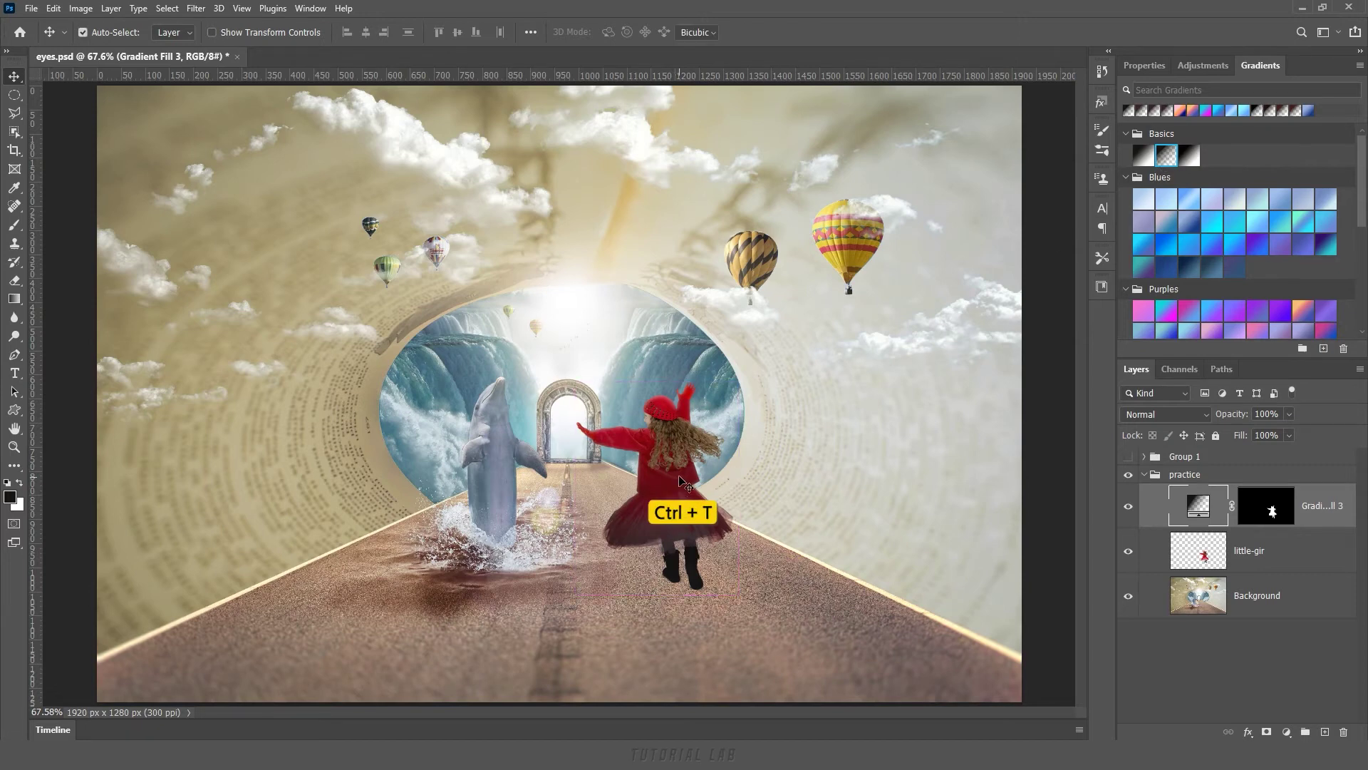
Distort the girl-shaped fill by pulling its top corners down onto the road.
right_click(645, 434)
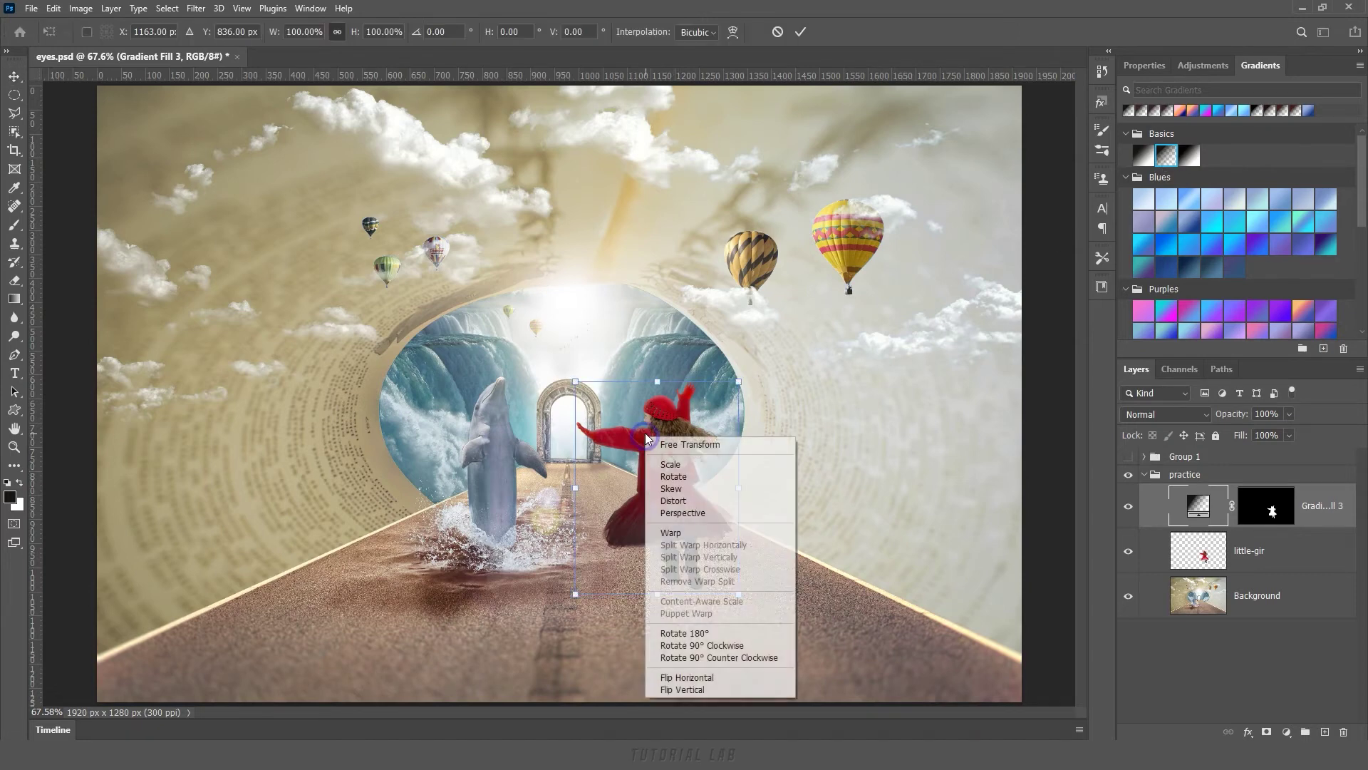
click(666, 510)
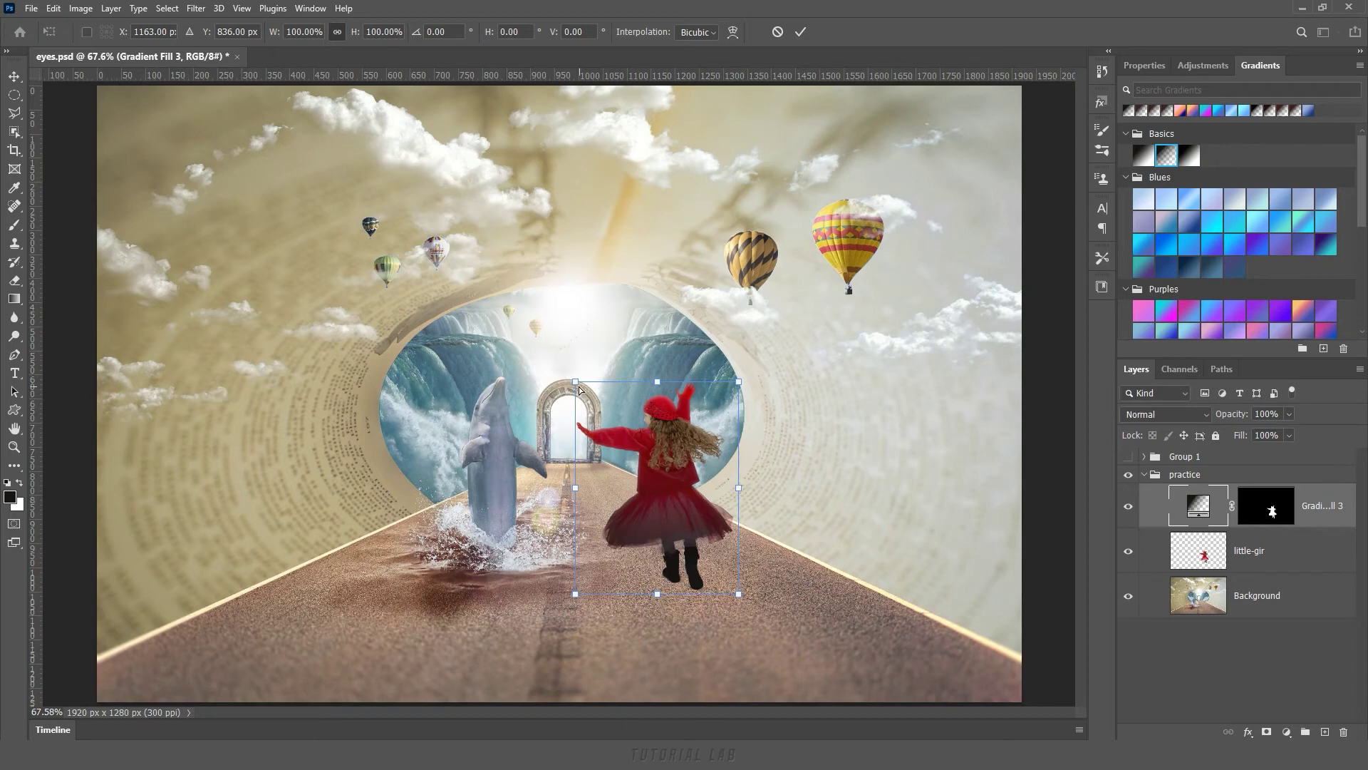
drag(576, 382, 607, 670)
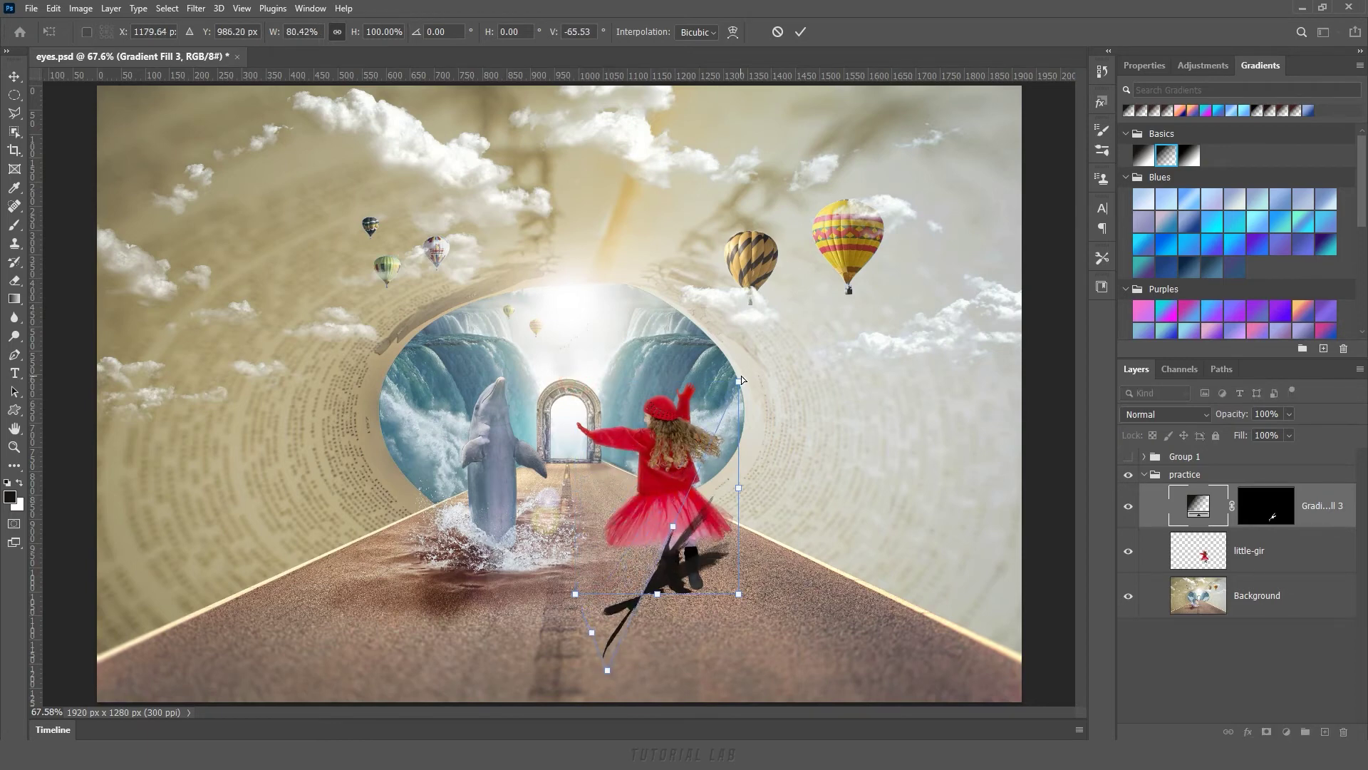
drag(738, 381, 806, 671)
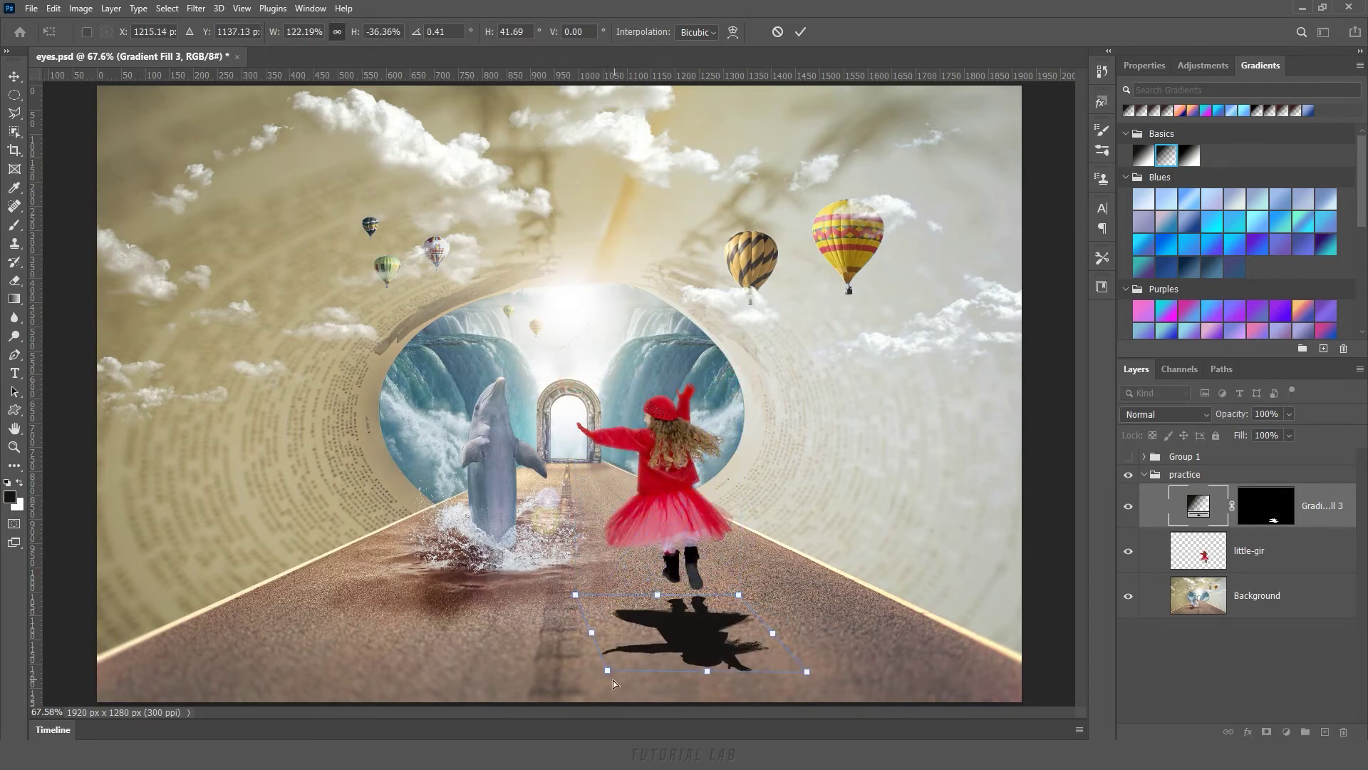
drag(617, 685, 619, 689)
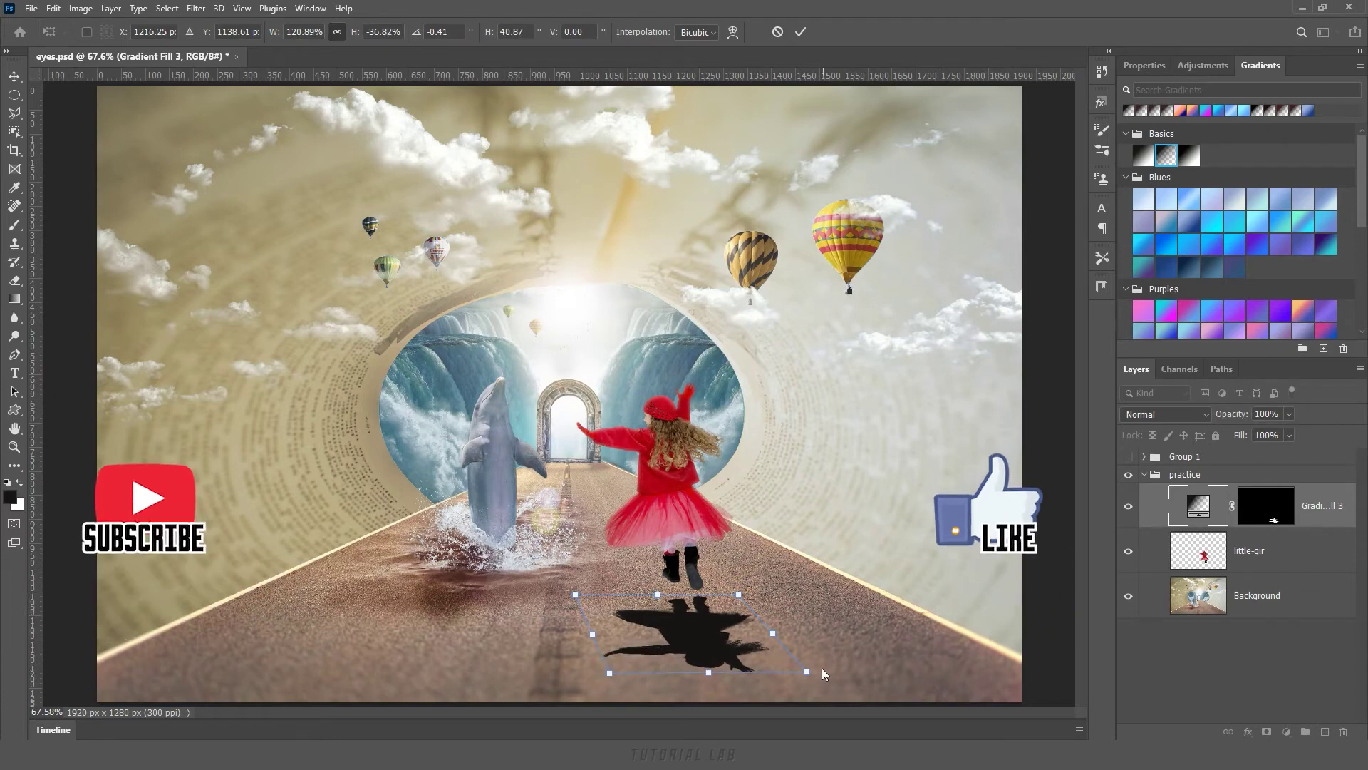
drag(807, 671, 811, 673)
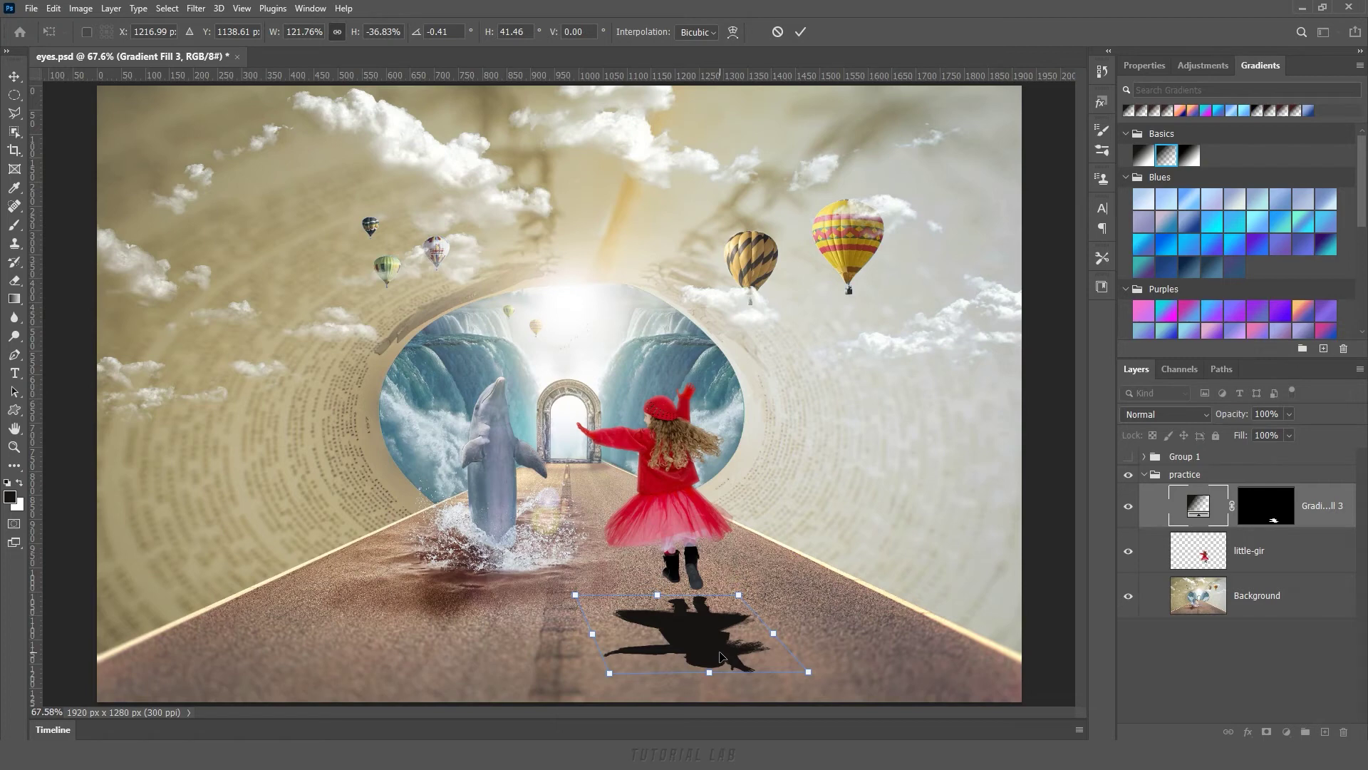
Widen the shadow's base in perspective, commit, and position it under the girl's feet.
right_click(720, 656)
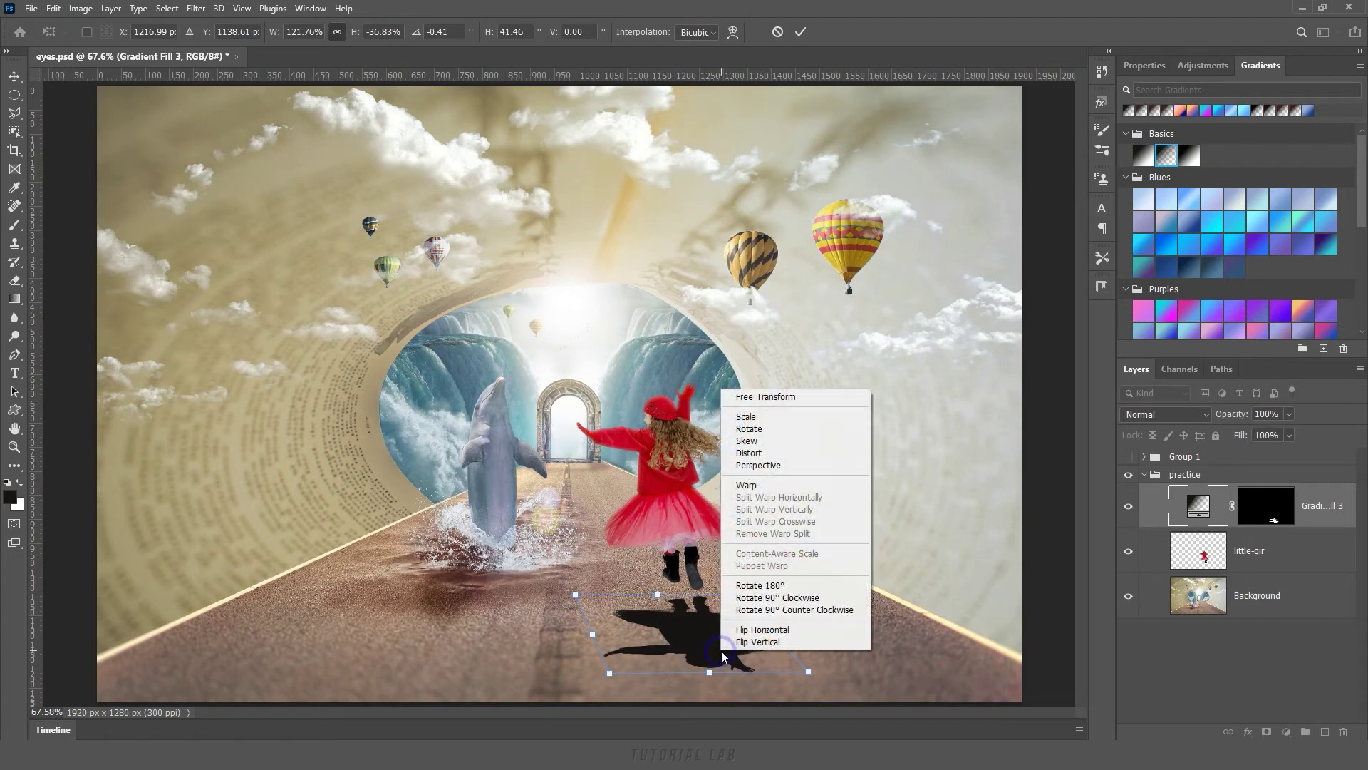
click(784, 467)
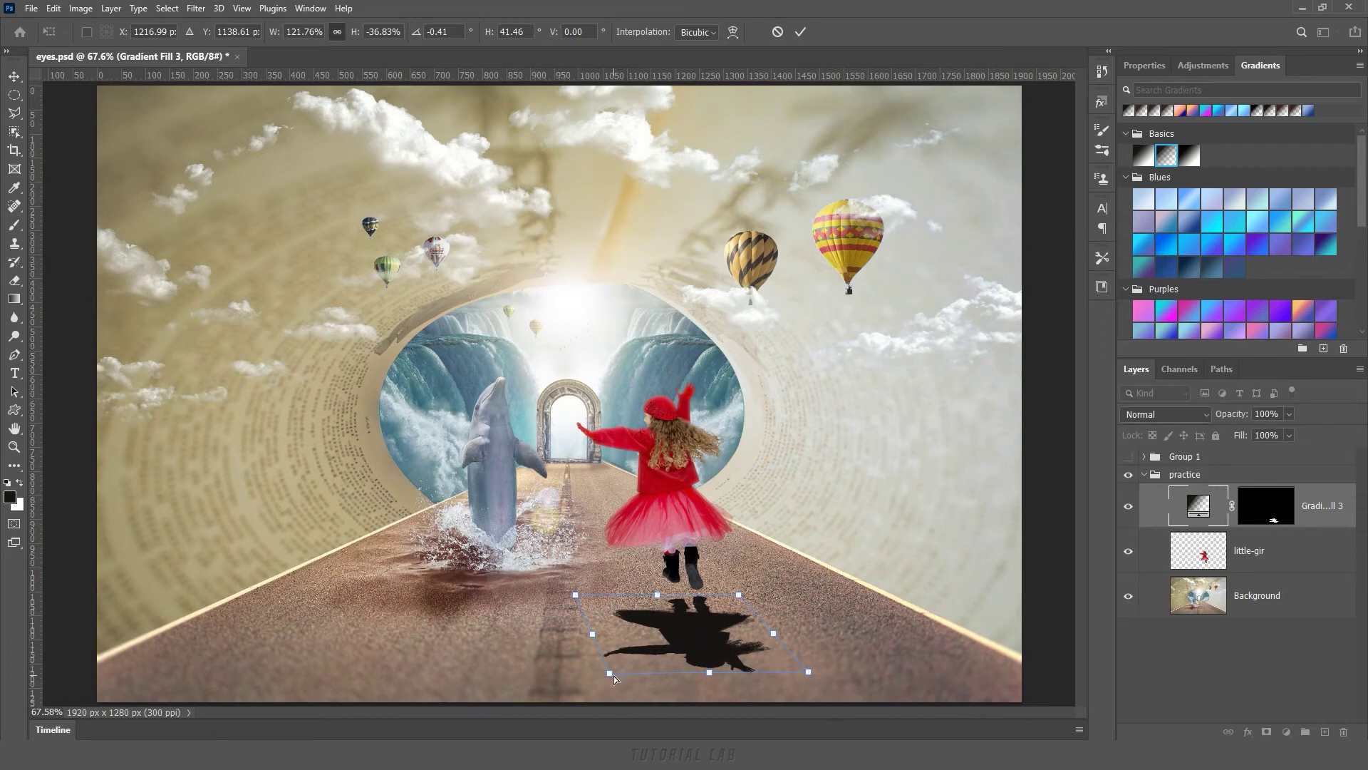
drag(608, 674, 568, 678)
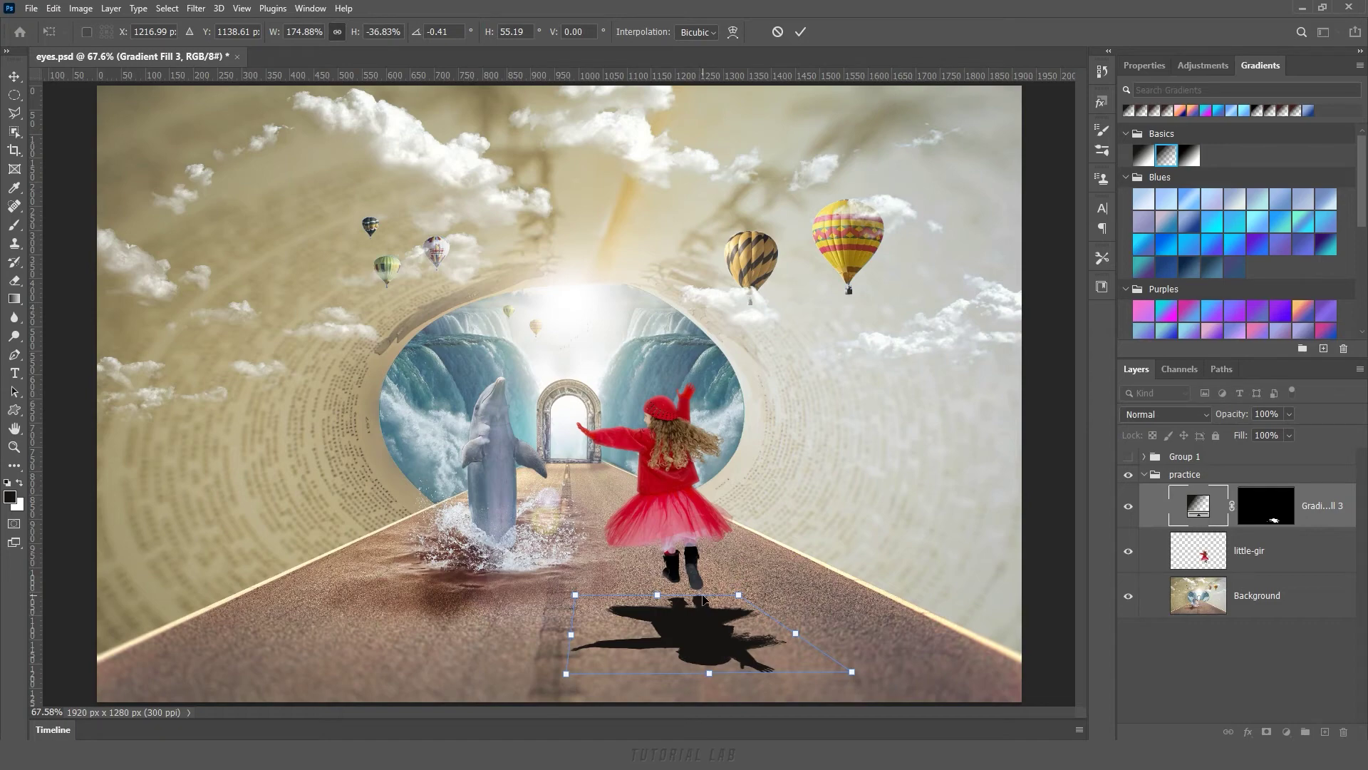
scroll(709, 613, up, 2)
scroll(717, 615, up, 2)
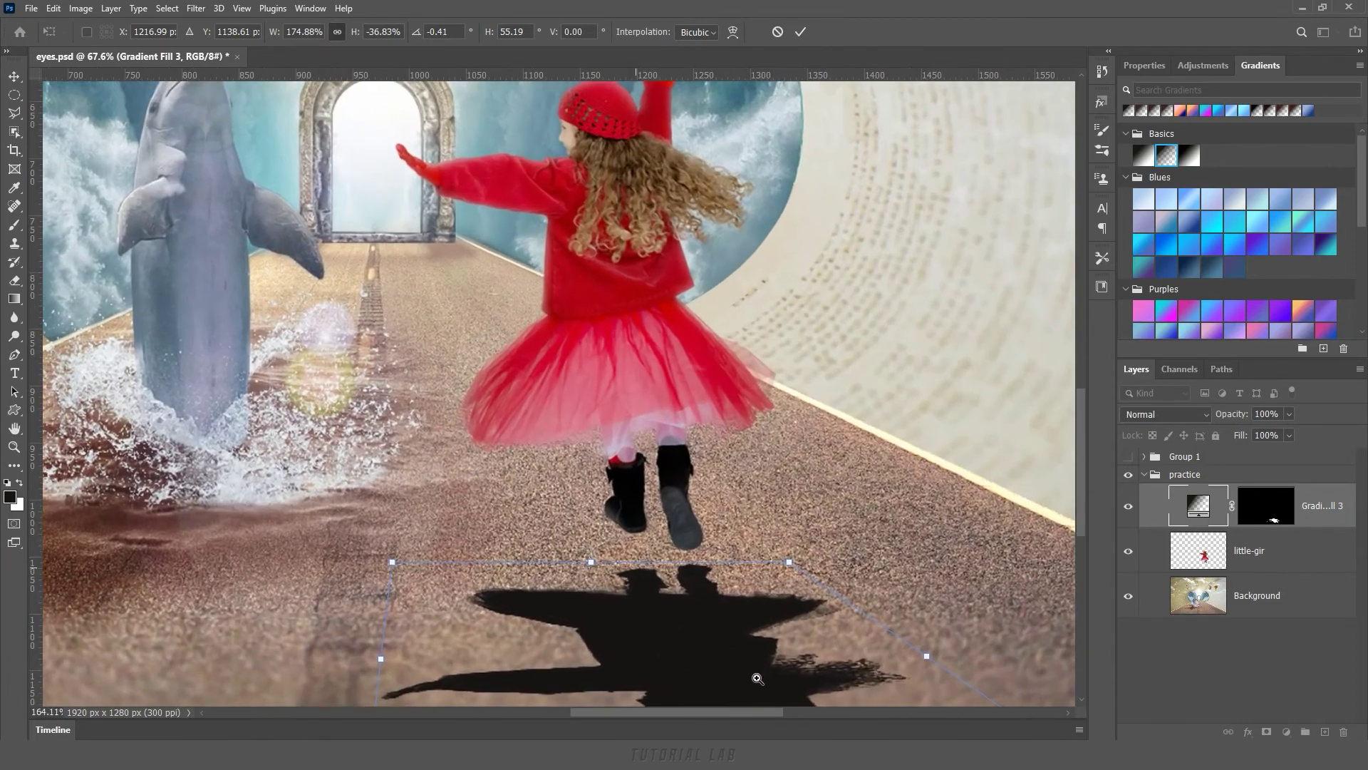
scroll(726, 618, up, 2)
drag(704, 622, 701, 605)
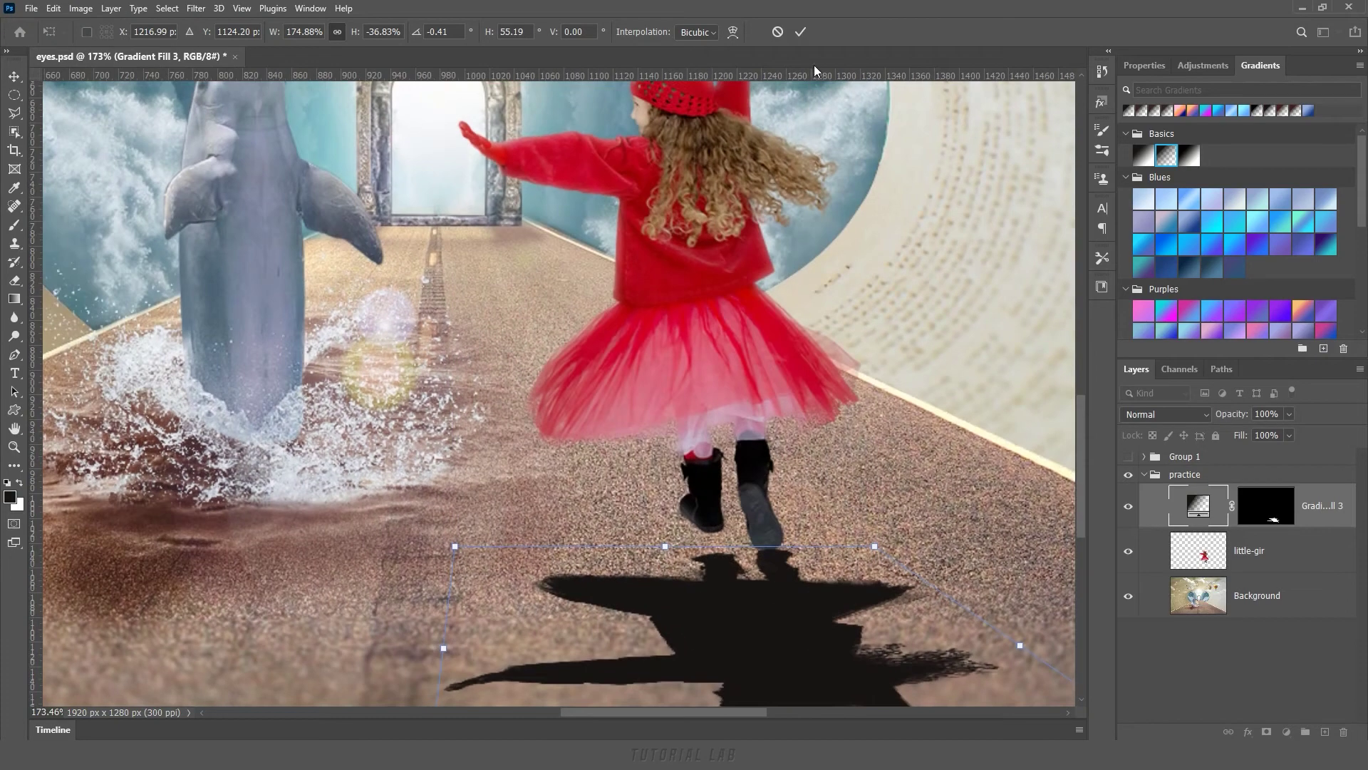
click(801, 32)
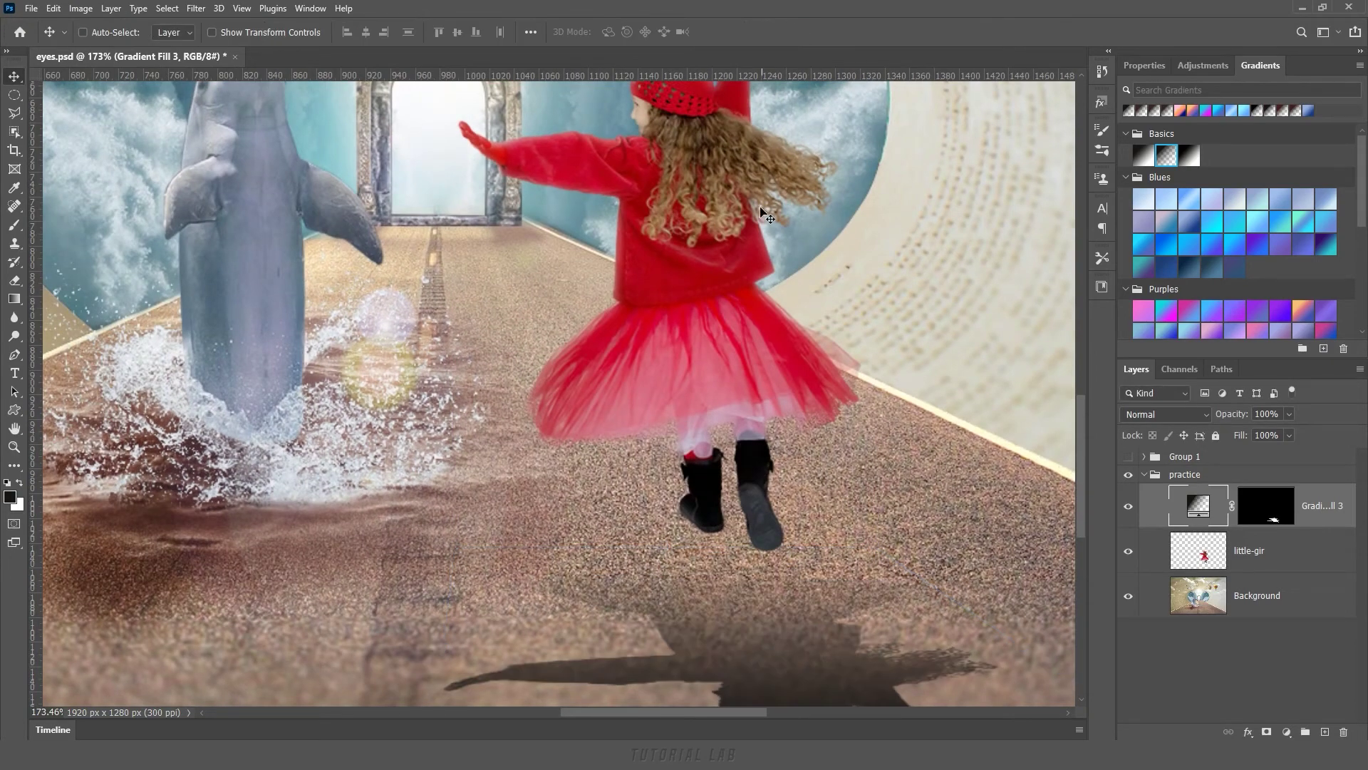
drag(811, 518, 850, 535)
scroll(841, 523, down, 5)
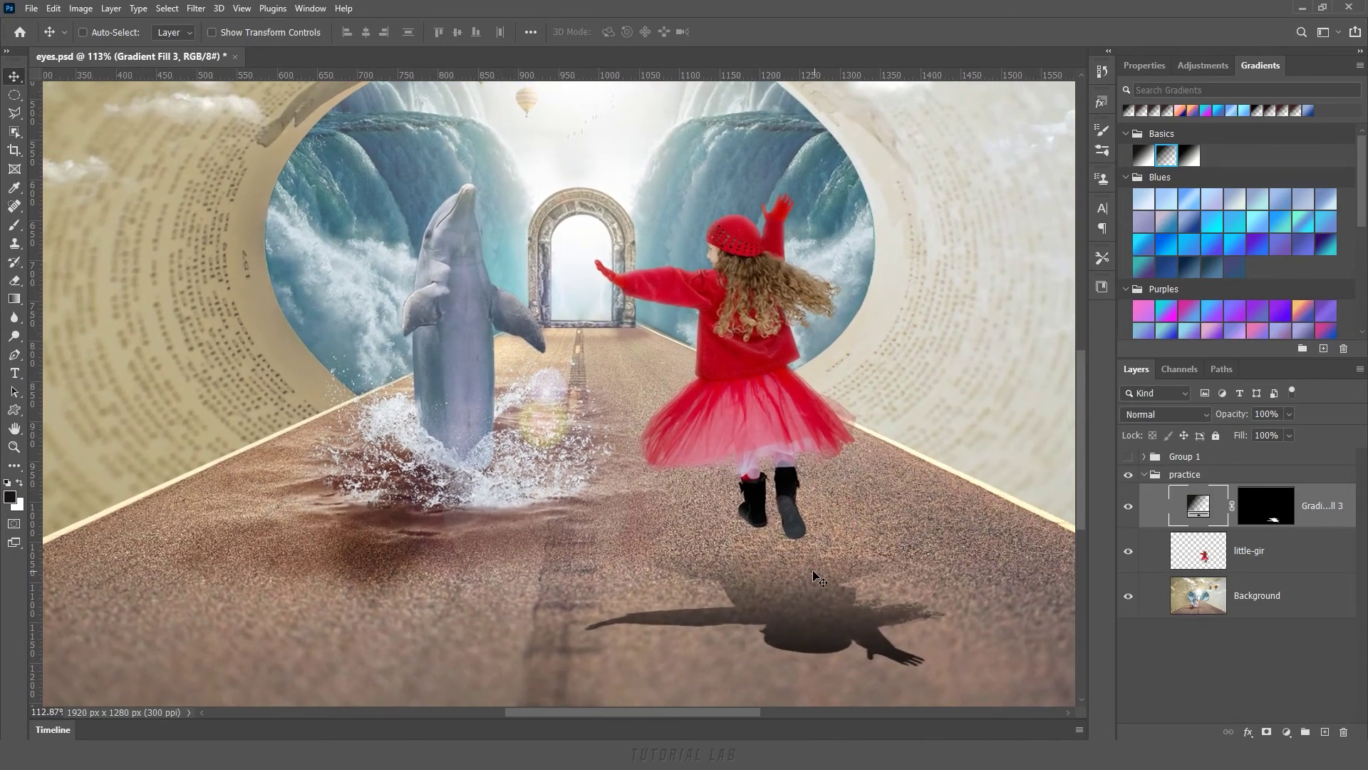
double_click(1200, 507)
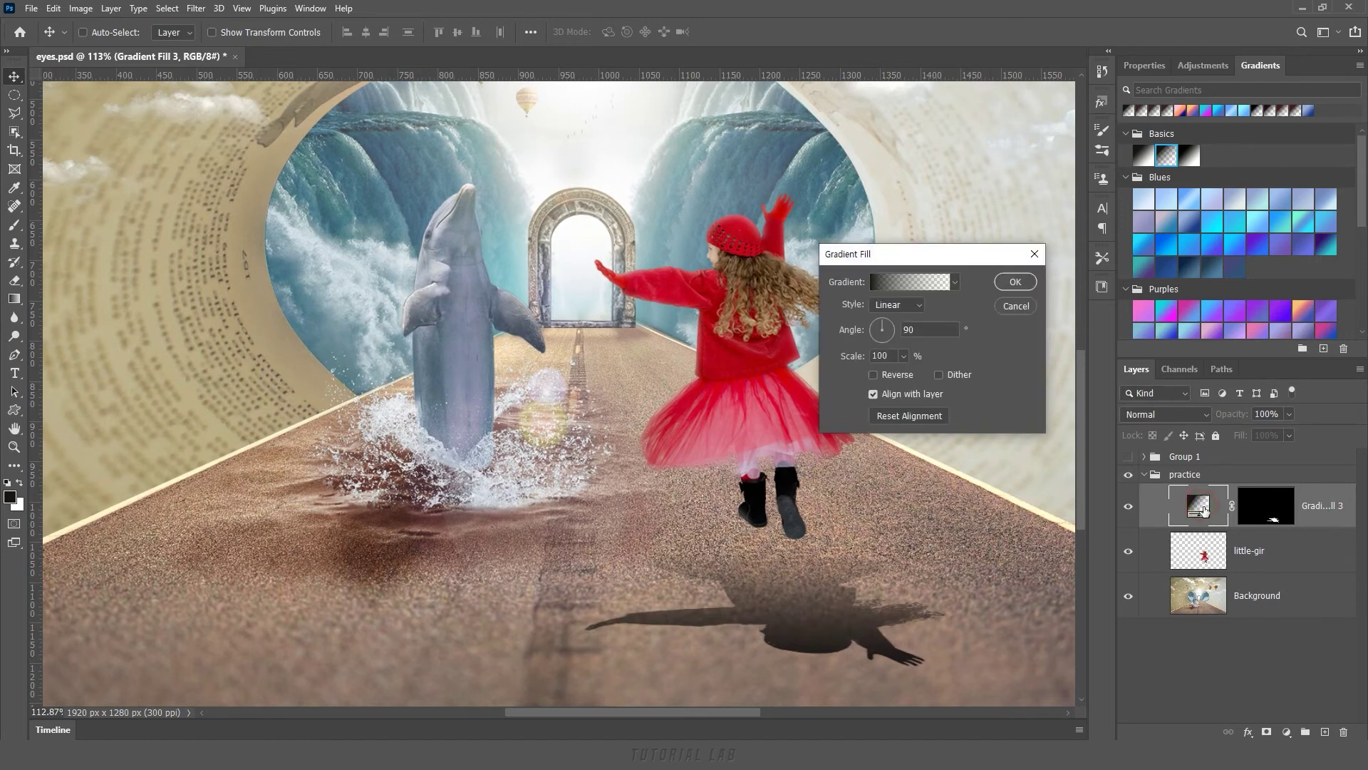
Reverse the shadow gradient and set its dark stop to reddish brown 46272a sampled from the road.
click(875, 374)
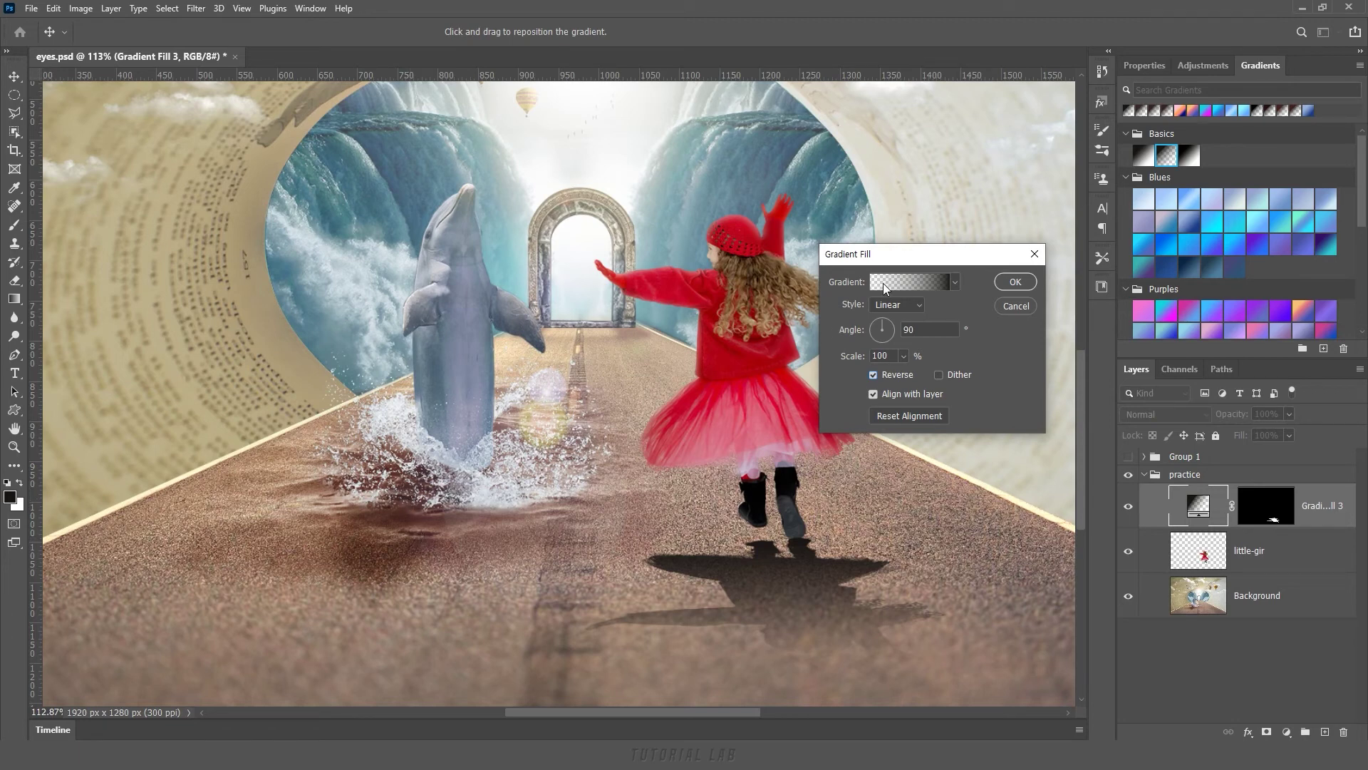
click(905, 283)
click(456, 358)
click(532, 417)
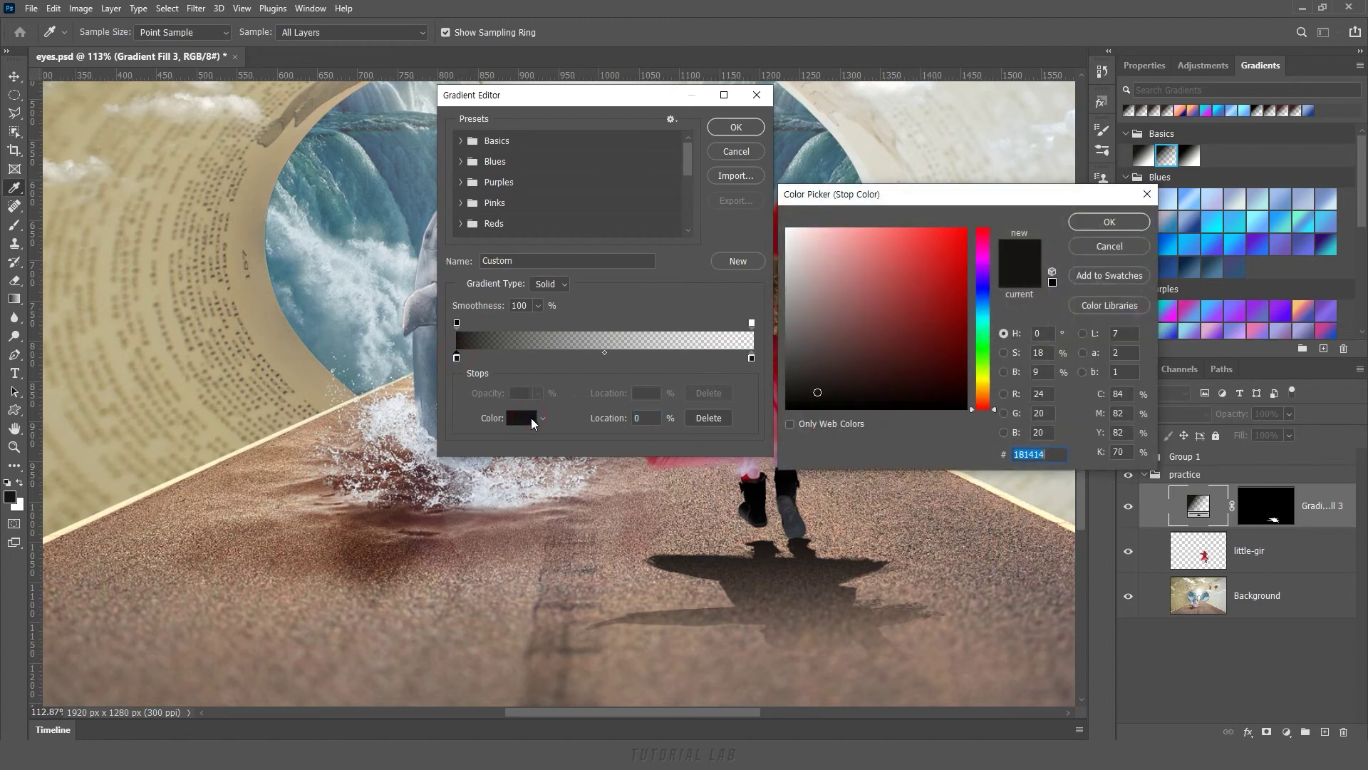
click(427, 532)
drag(428, 530, 430, 527)
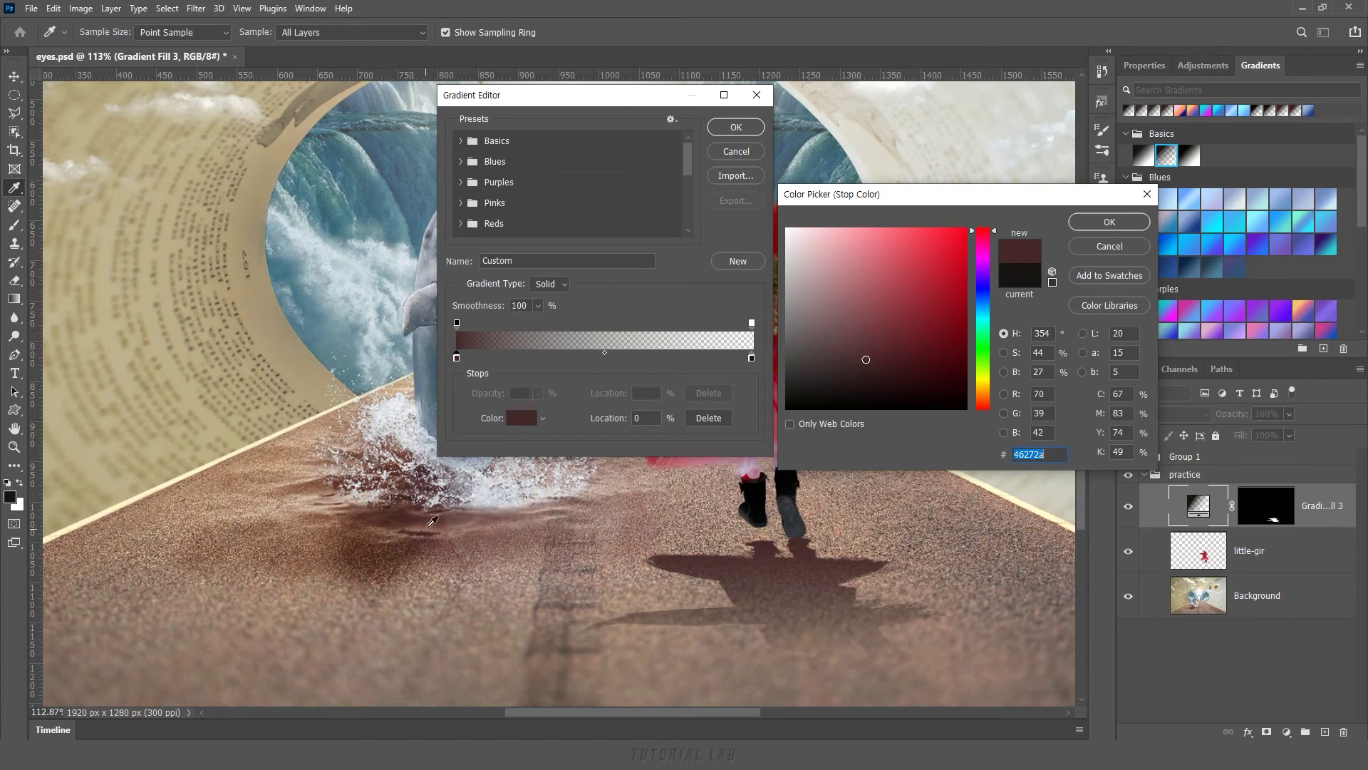
click(1105, 222)
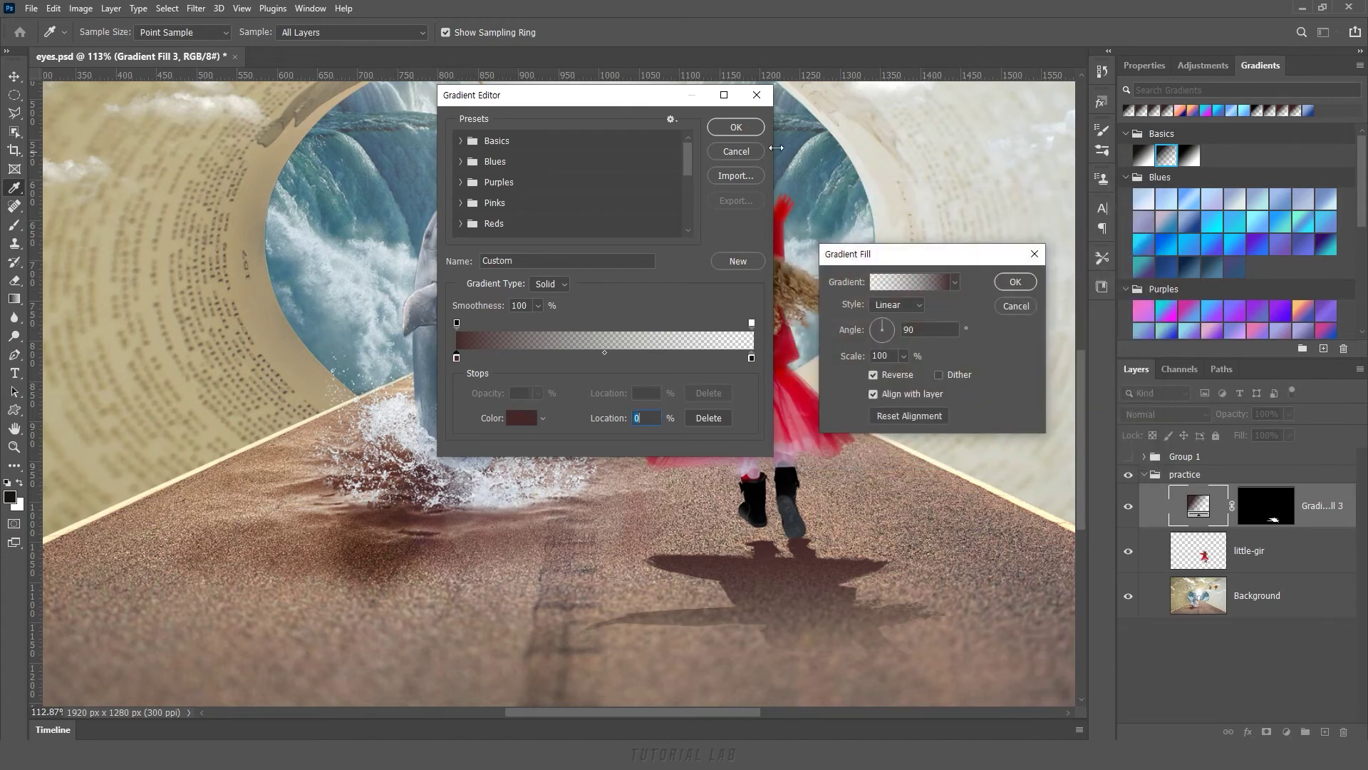
click(742, 129)
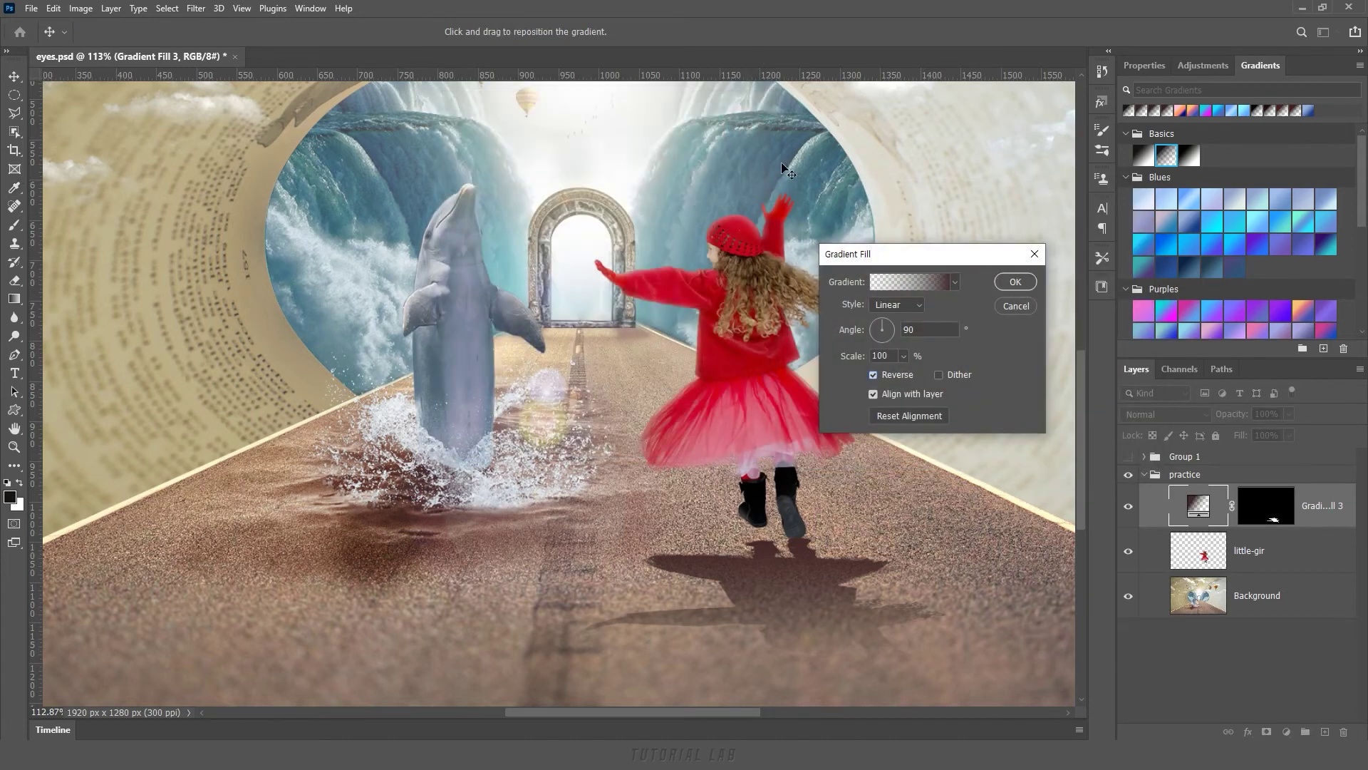
click(1017, 283)
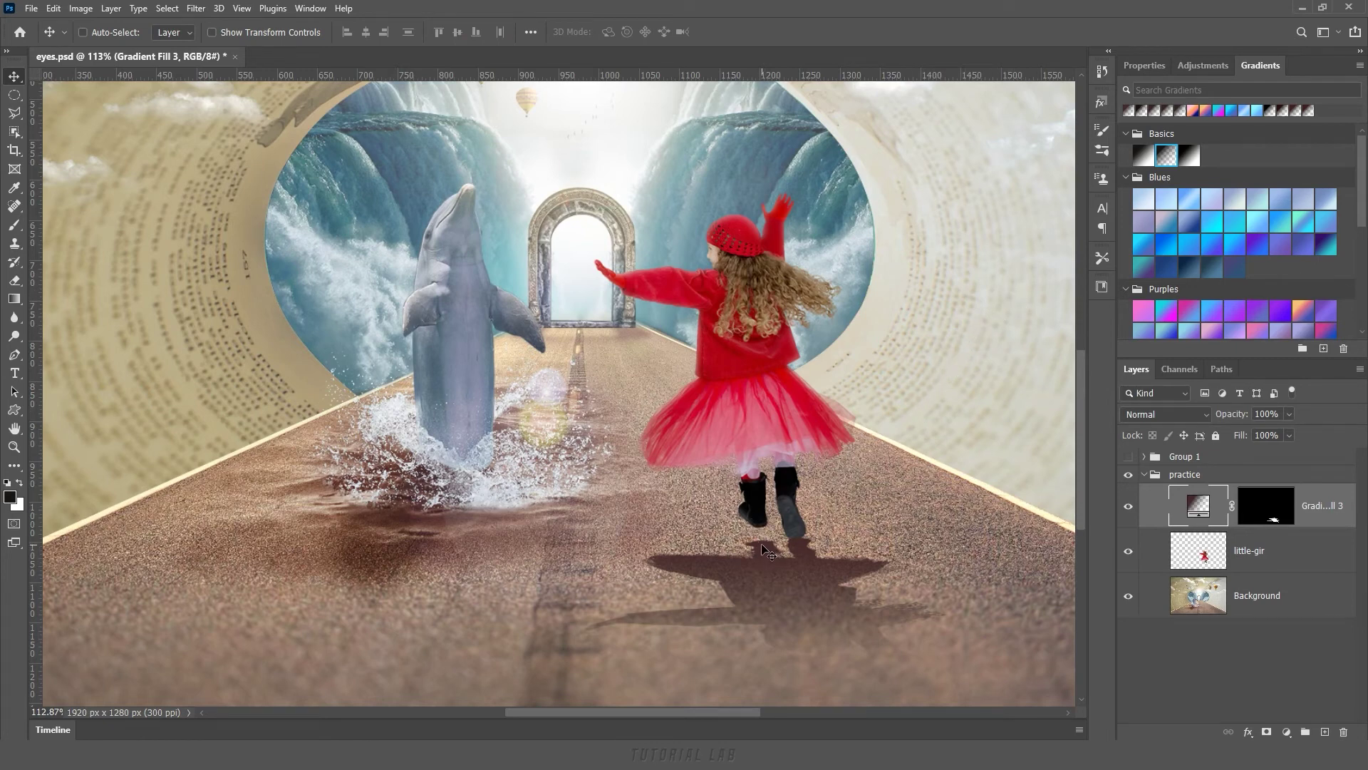
Start Puppet Warp on the shadow and pin it along its top and lower edges.
click(54, 9)
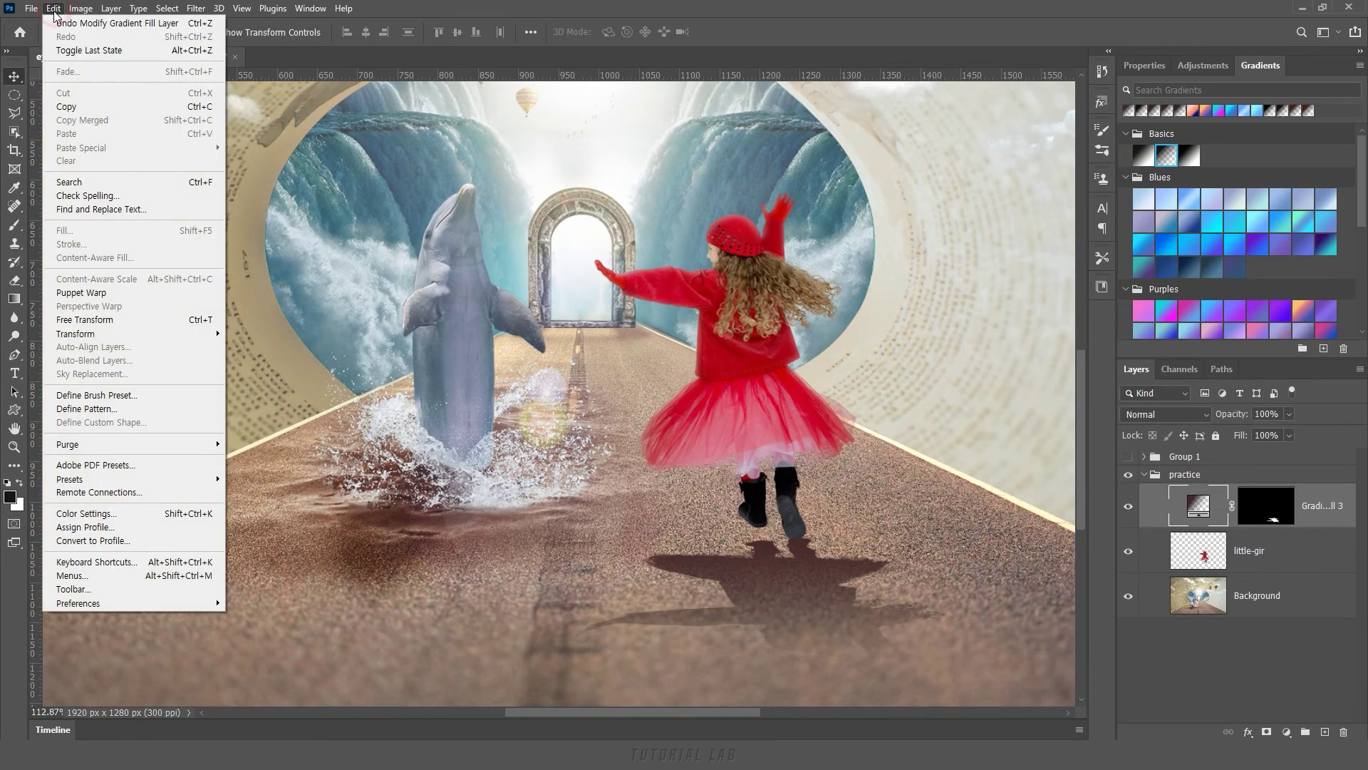
click(95, 298)
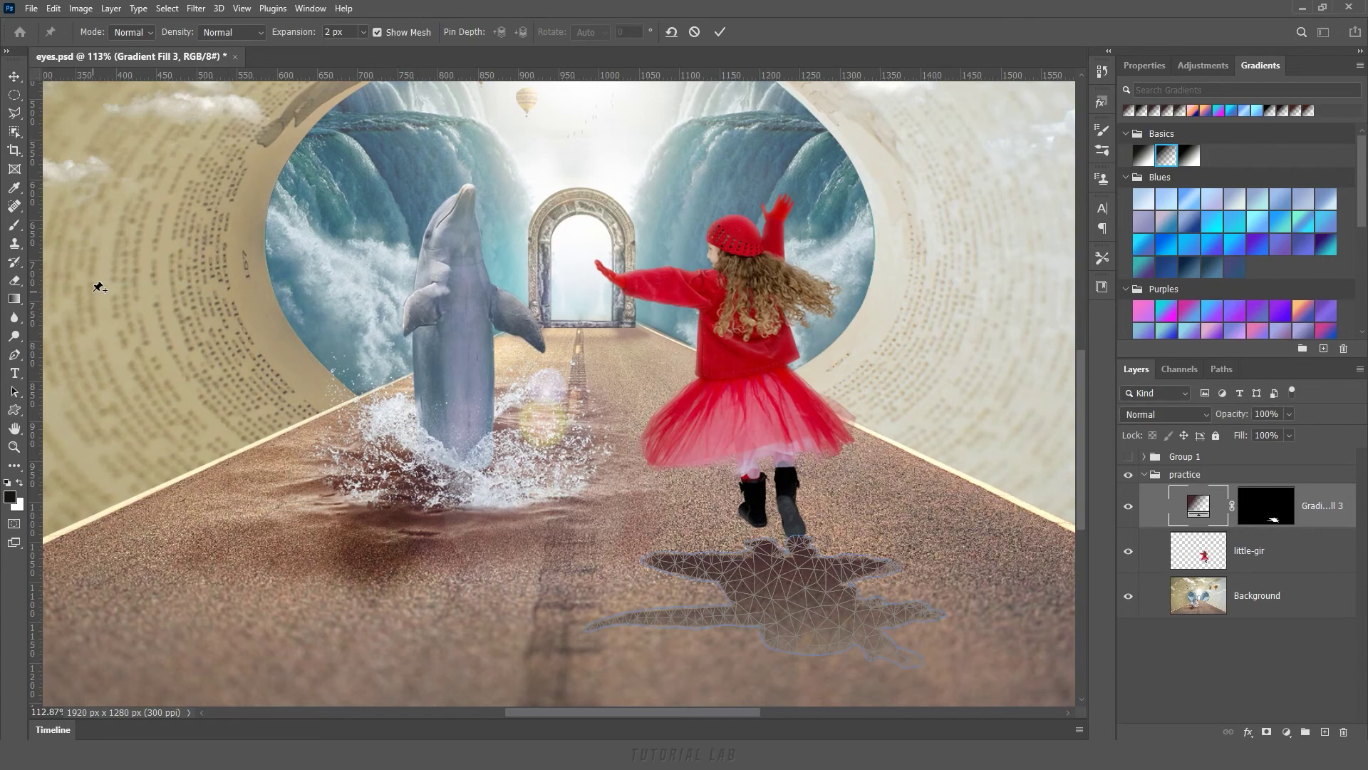
scroll(670, 508, up, 3)
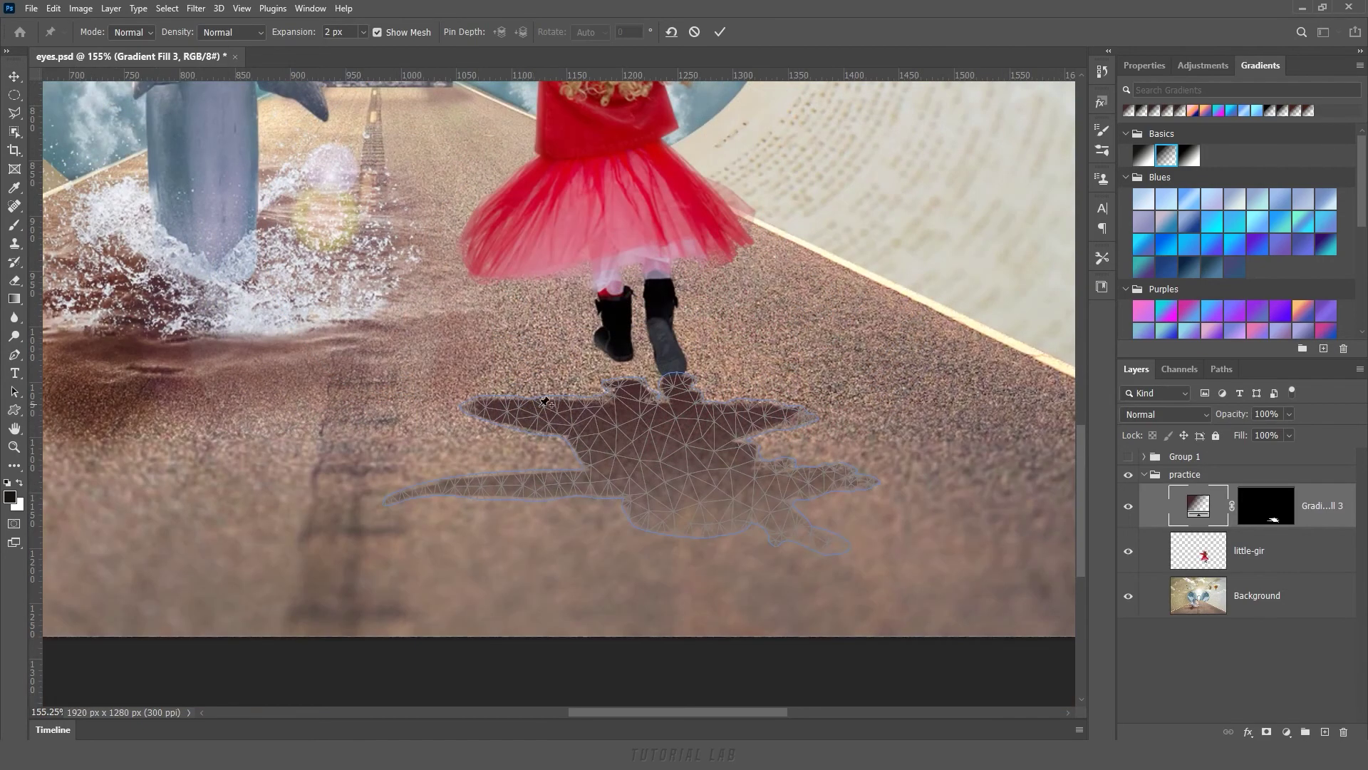
click(486, 407)
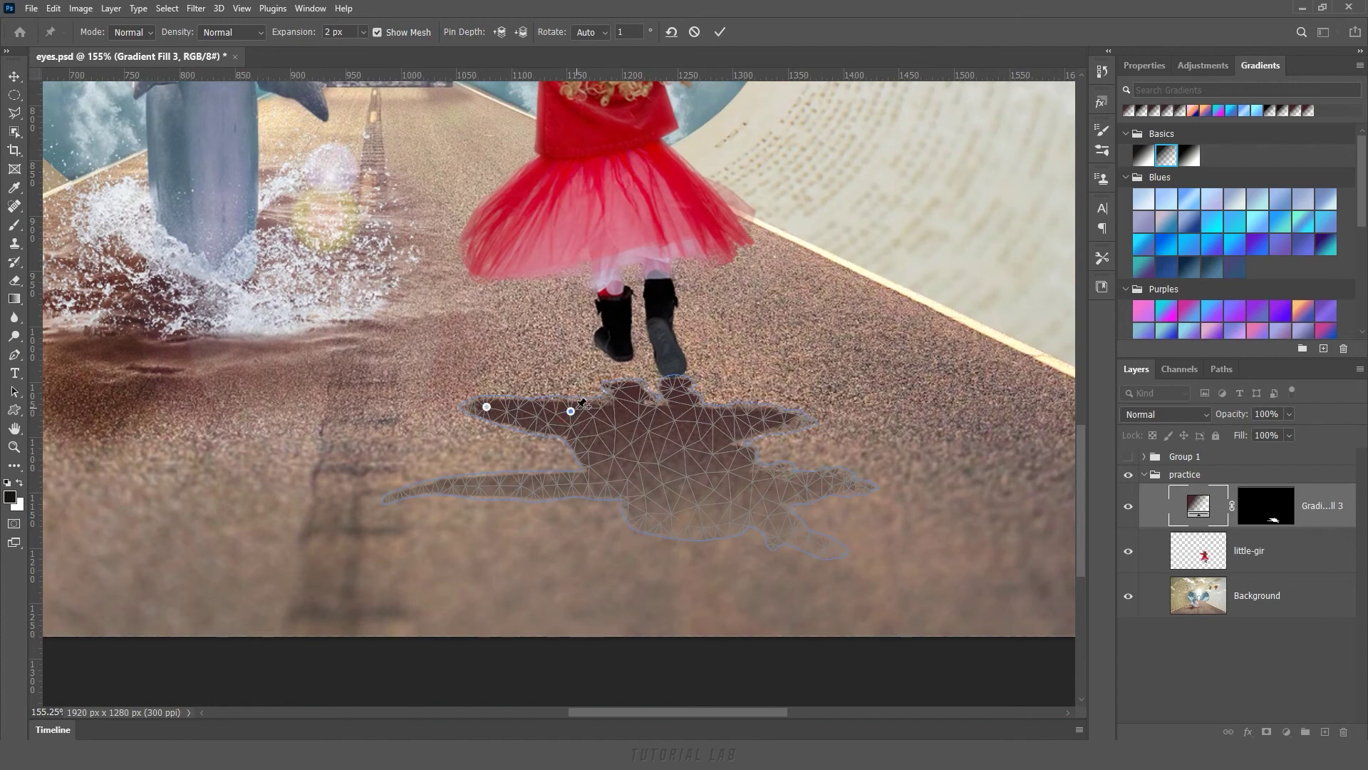
click(573, 411)
click(643, 417)
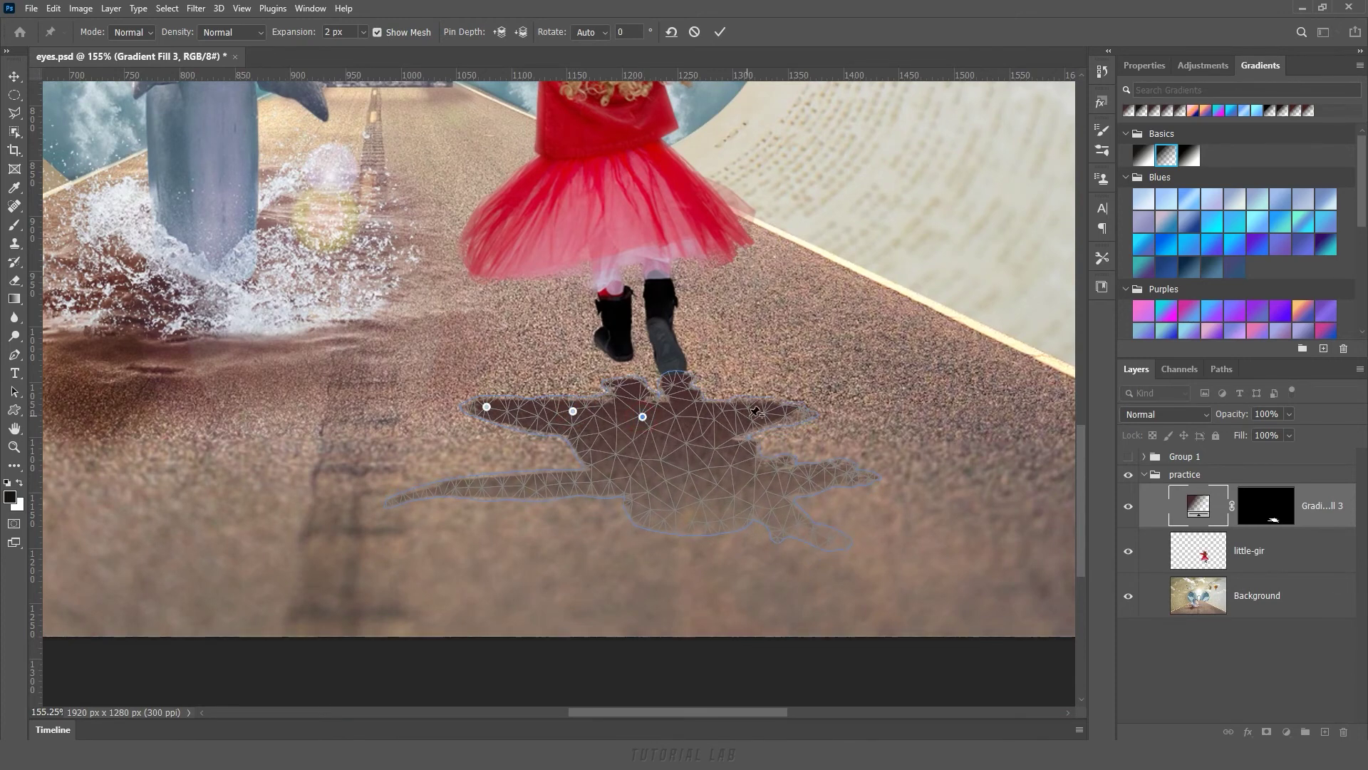
key(ctrl+z)
click(635, 413)
click(704, 419)
click(766, 419)
click(421, 491)
click(517, 487)
click(613, 479)
click(692, 478)
click(797, 487)
click(853, 481)
click(824, 543)
click(669, 399)
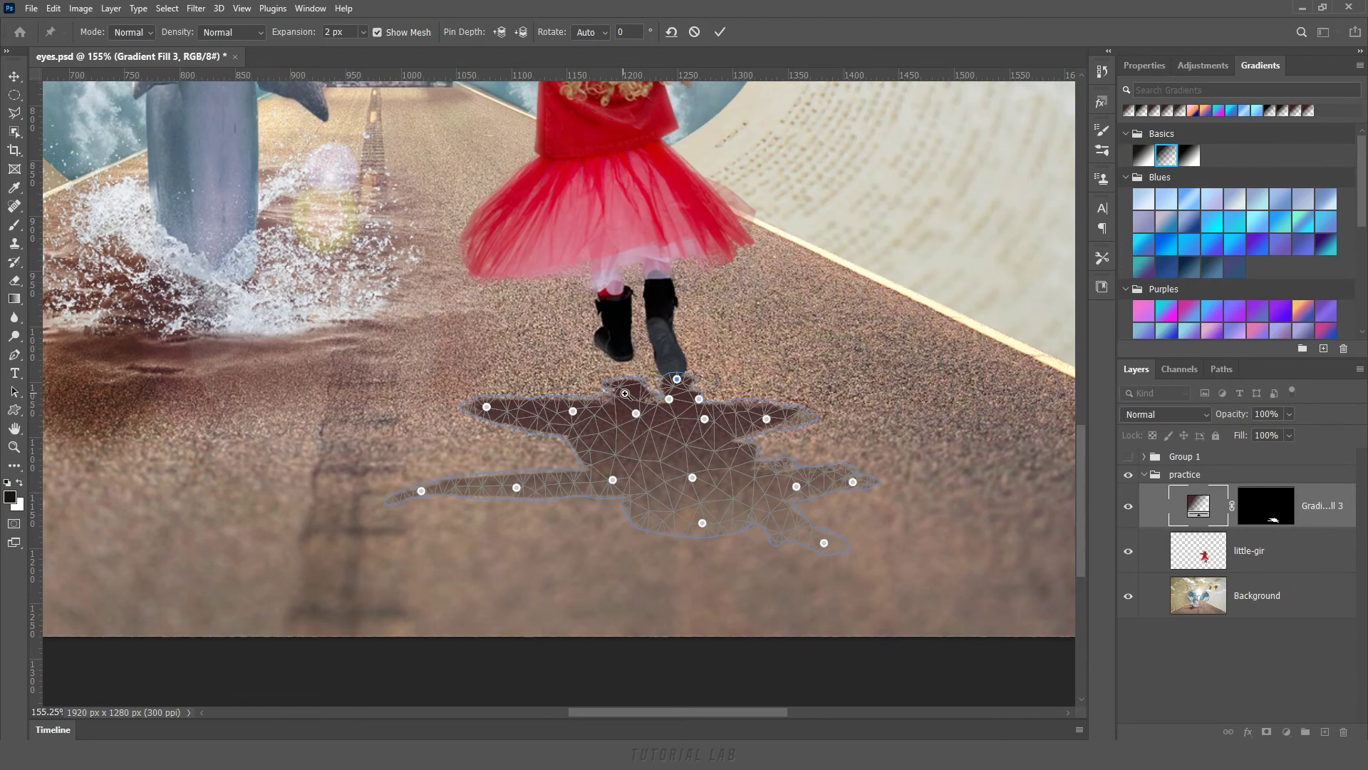
scroll(630, 393, up, 5)
click(587, 415)
click(657, 419)
Drag the top pins up to meet both boots and commit the warp.
drag(642, 392, 605, 316)
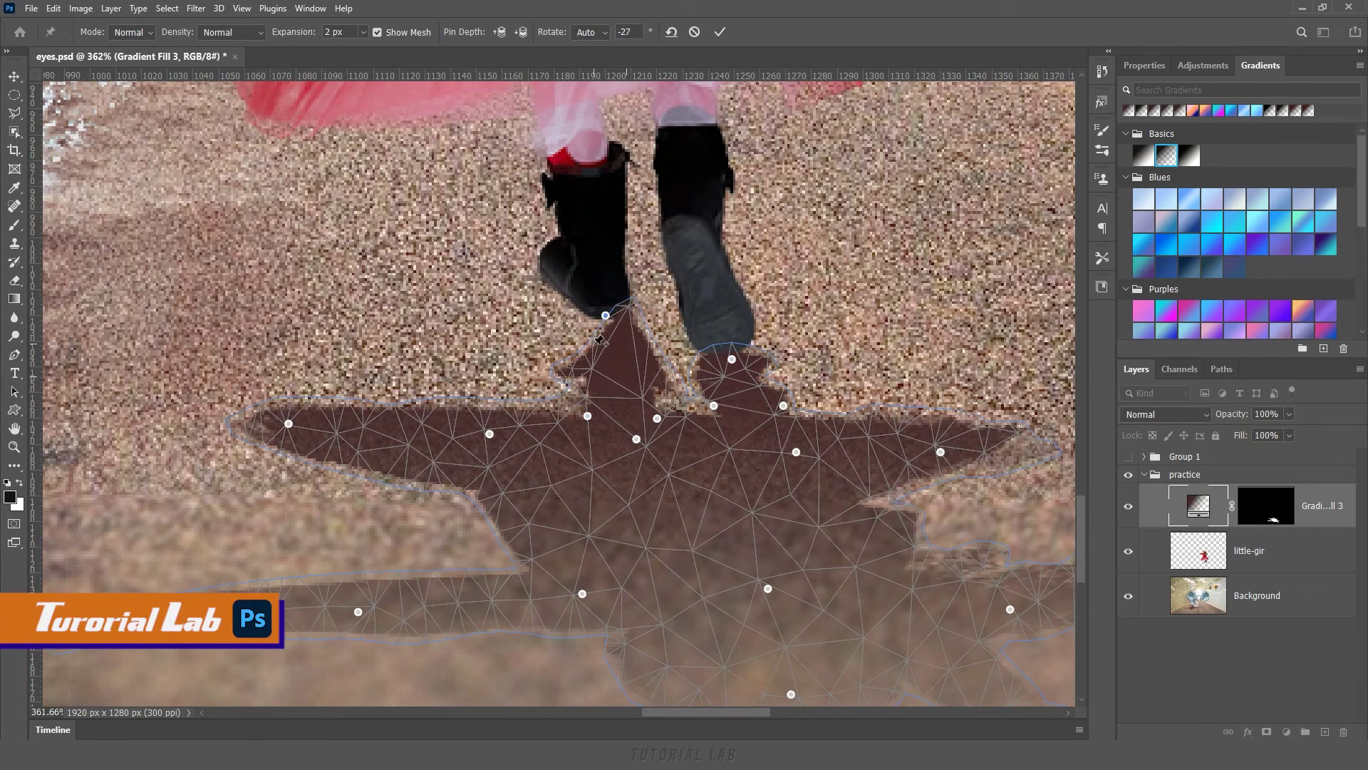
drag(574, 360, 546, 256)
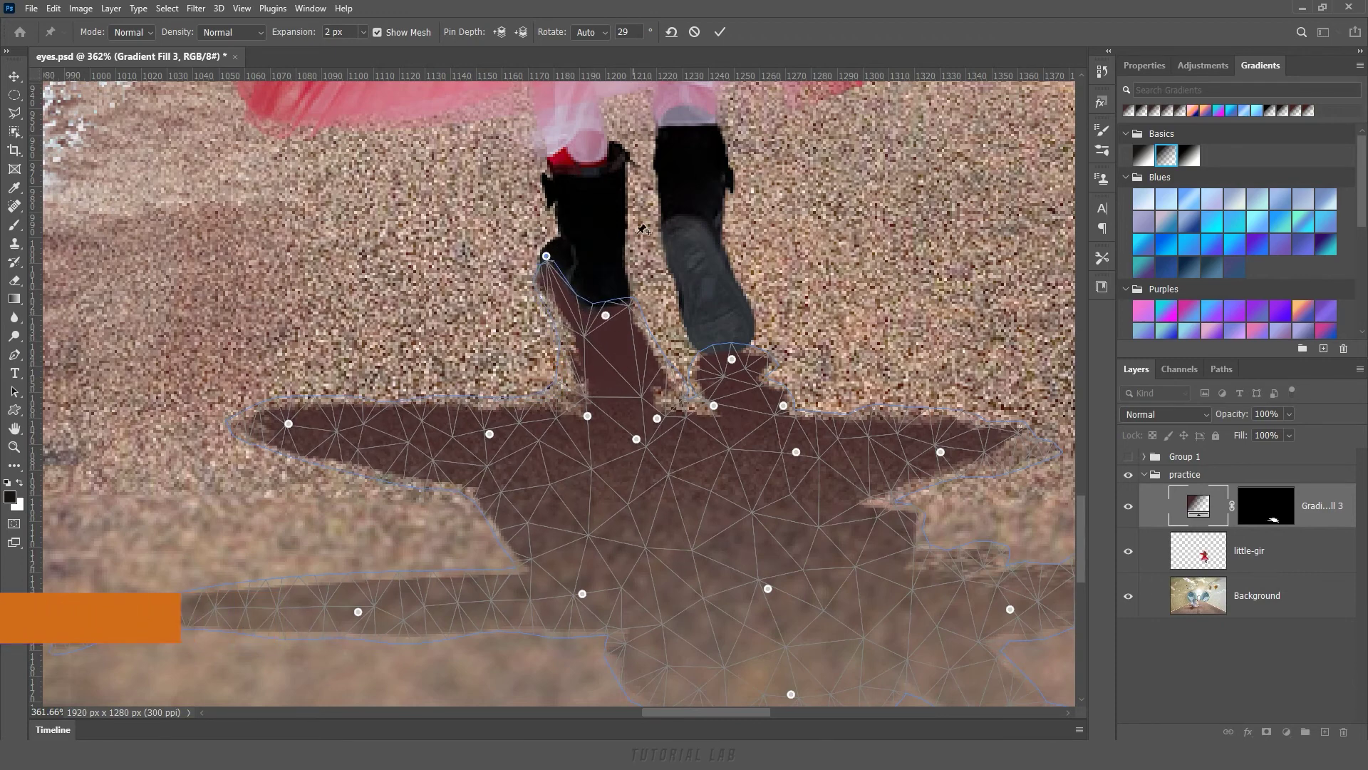
click(721, 32)
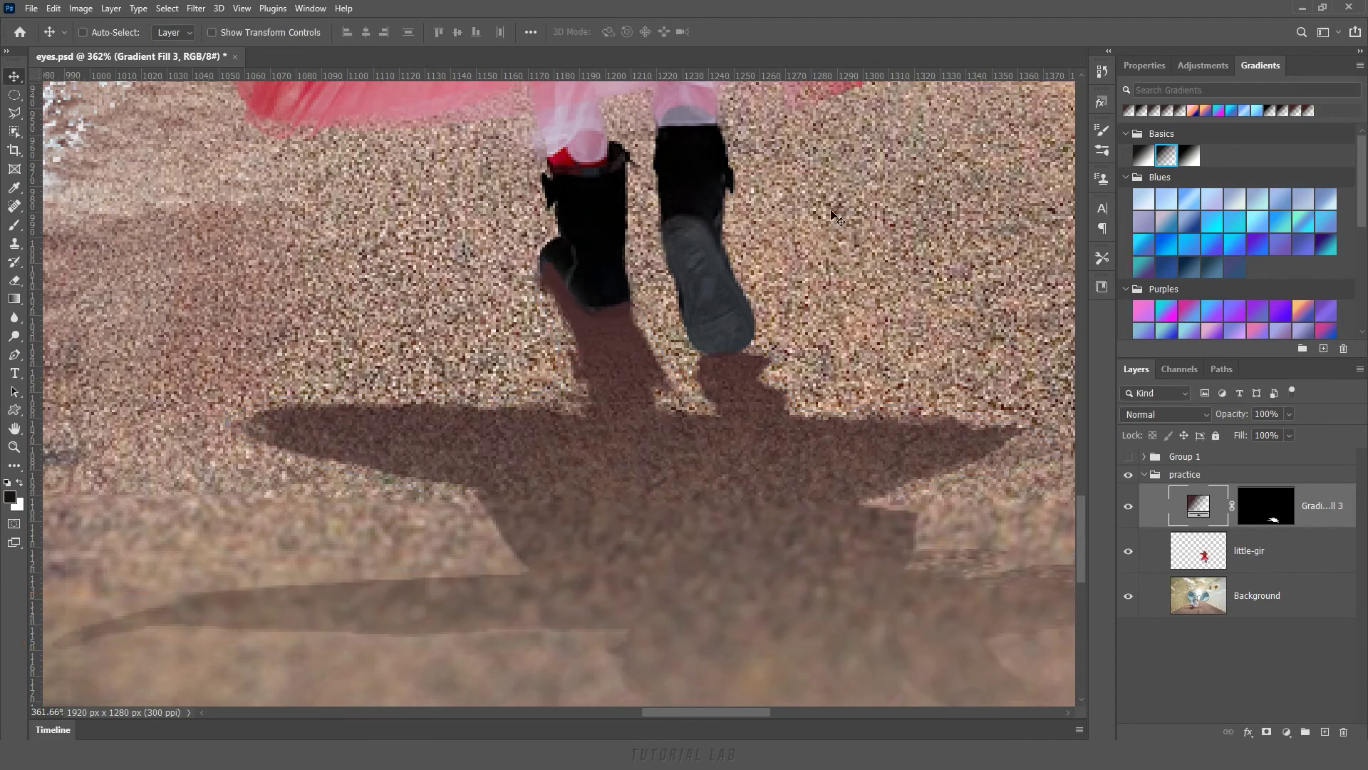
Move the shadow below the girl and brush #171414 contact shading under her boots on a new layer.
drag(1320, 519, 1311, 570)
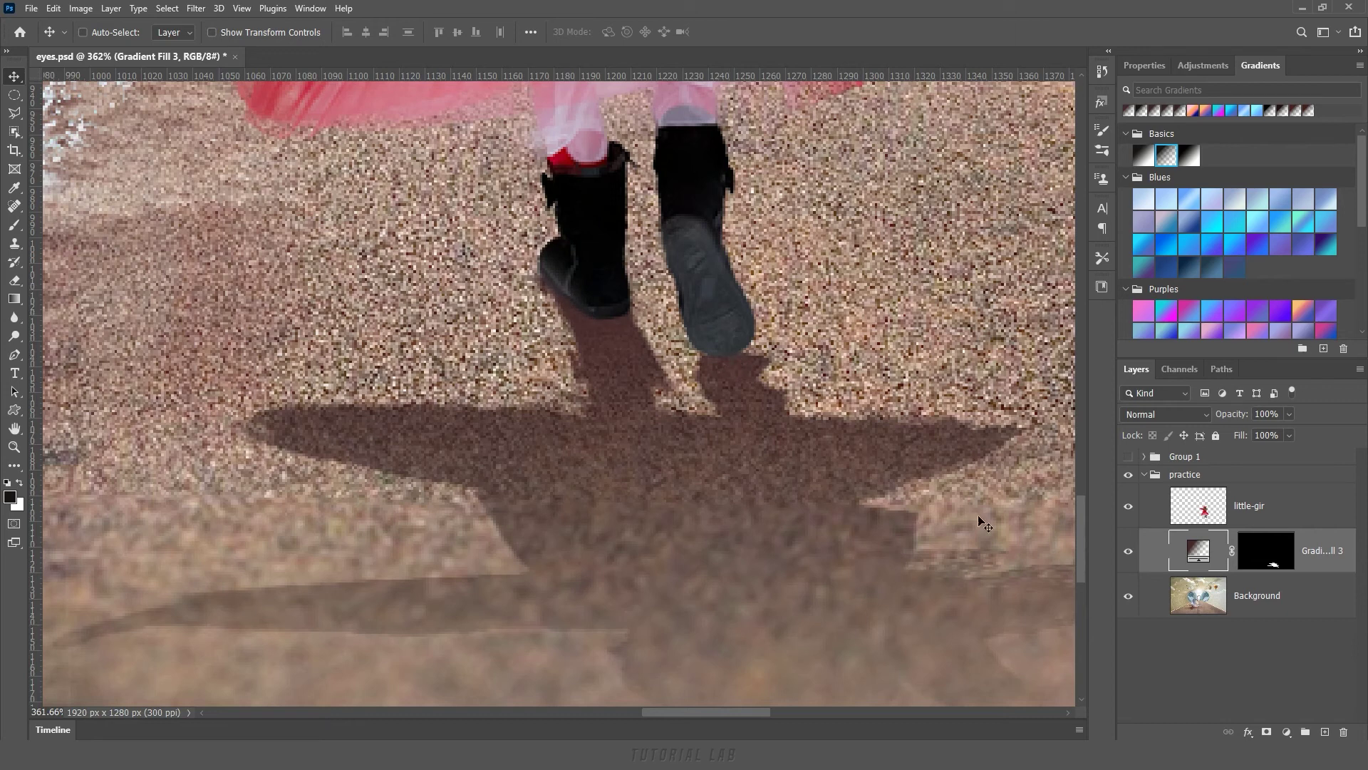
click(1325, 732)
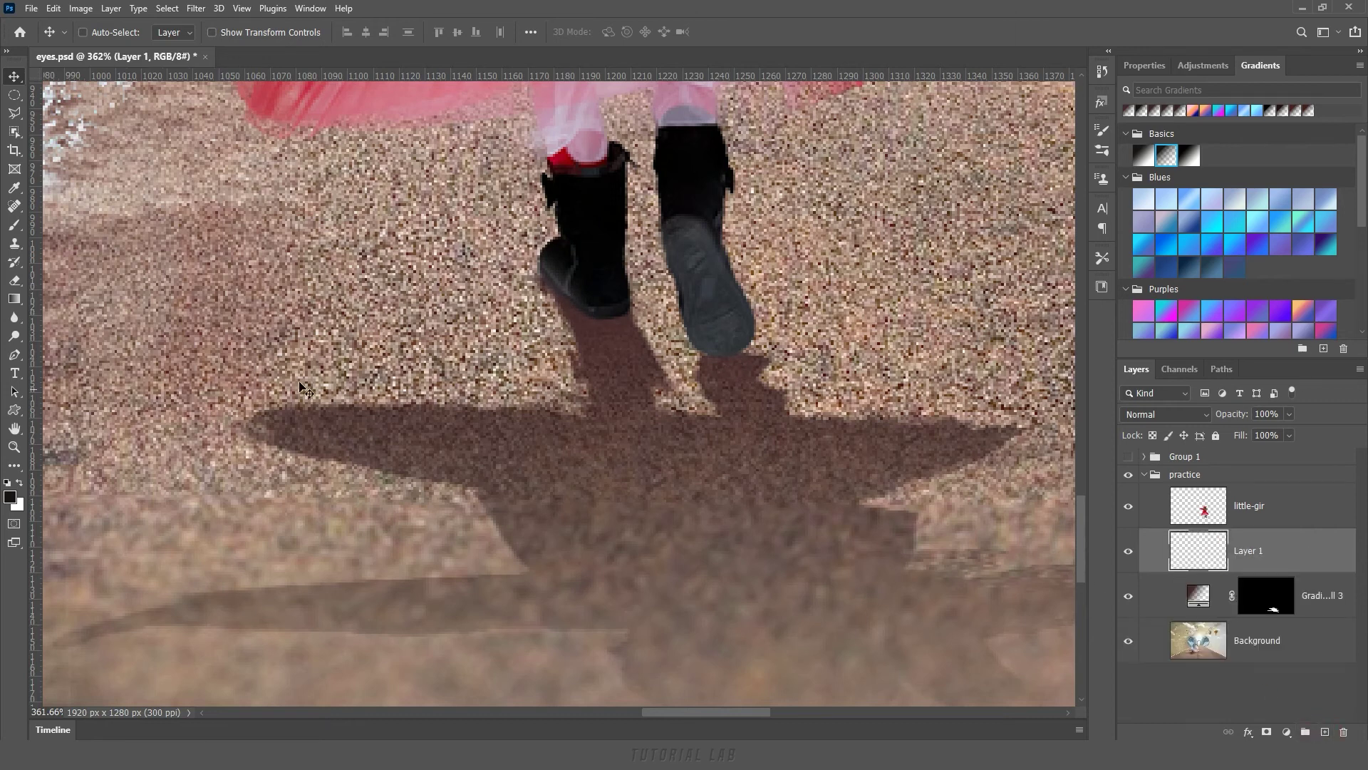
key(b)
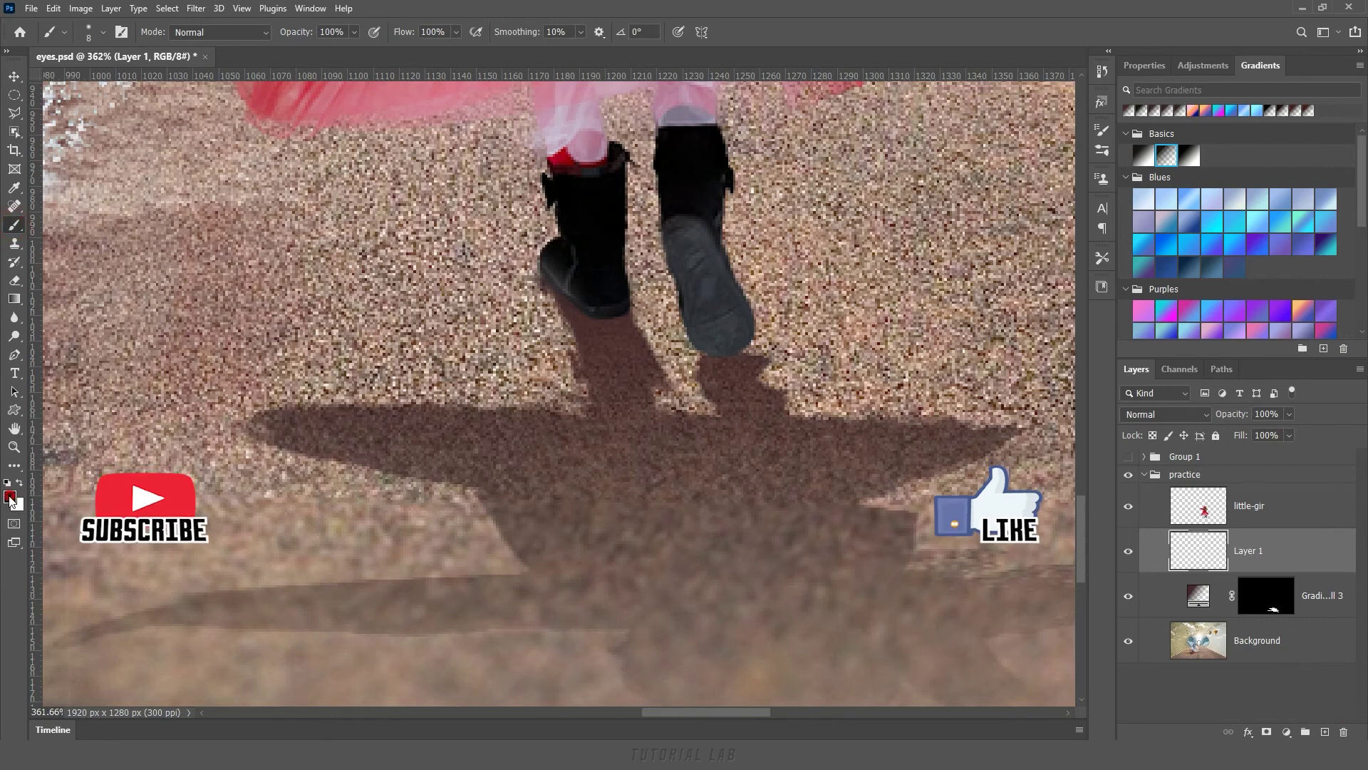
click(10, 497)
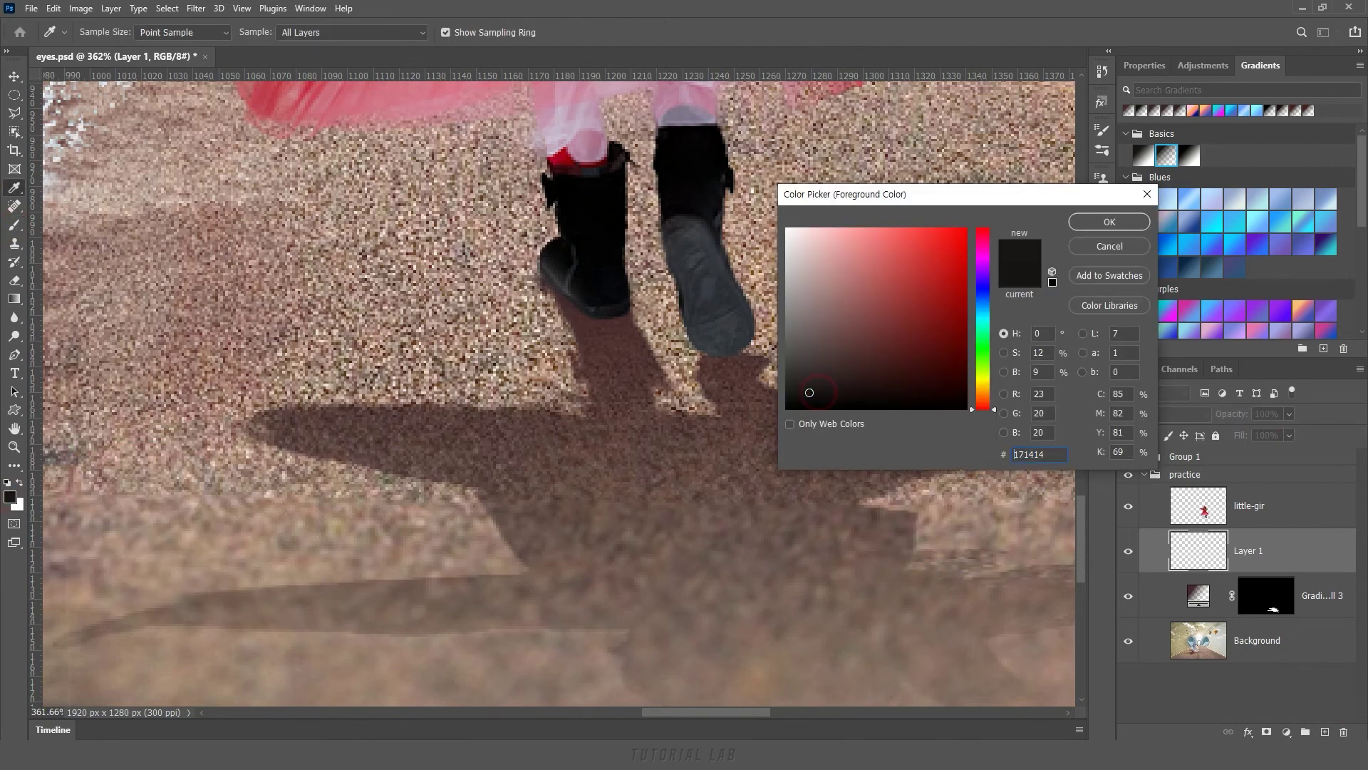
click(1110, 222)
drag(567, 272, 619, 311)
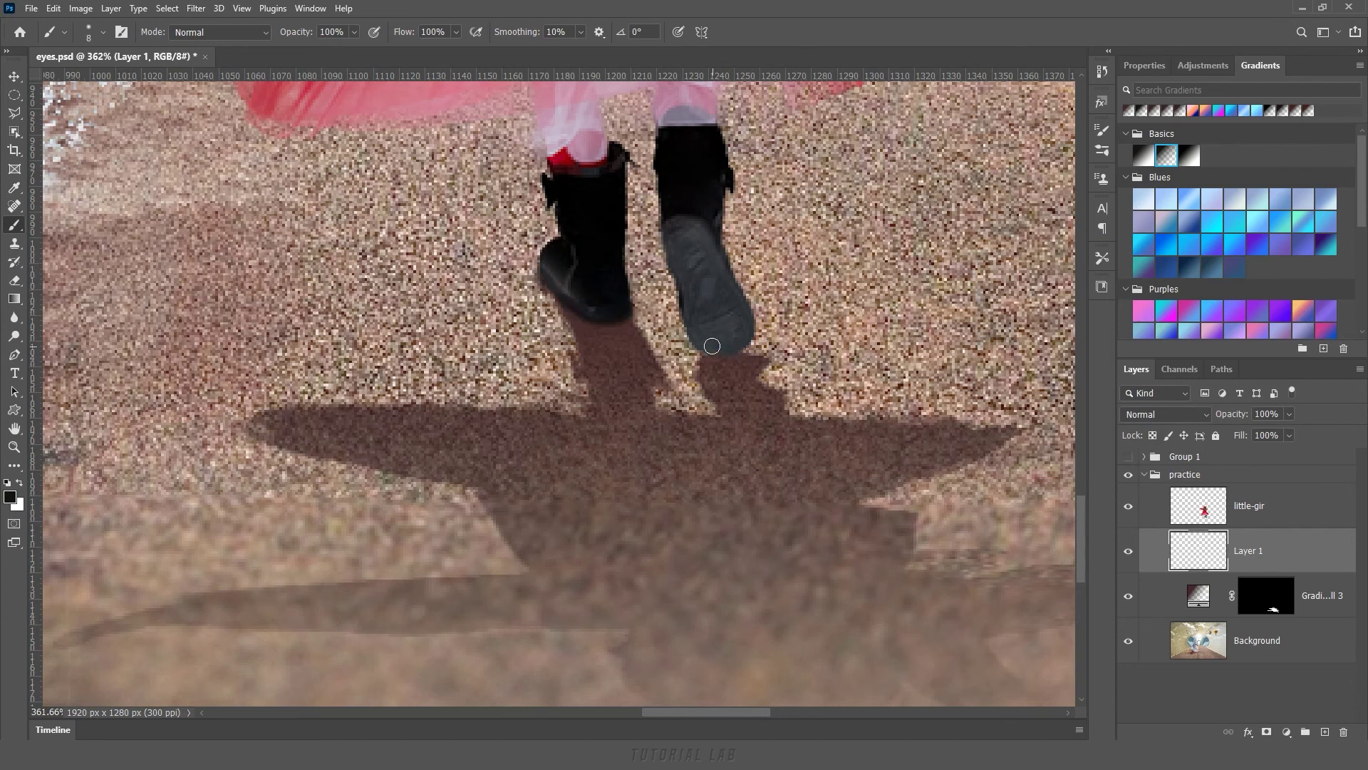
drag(734, 346, 729, 320)
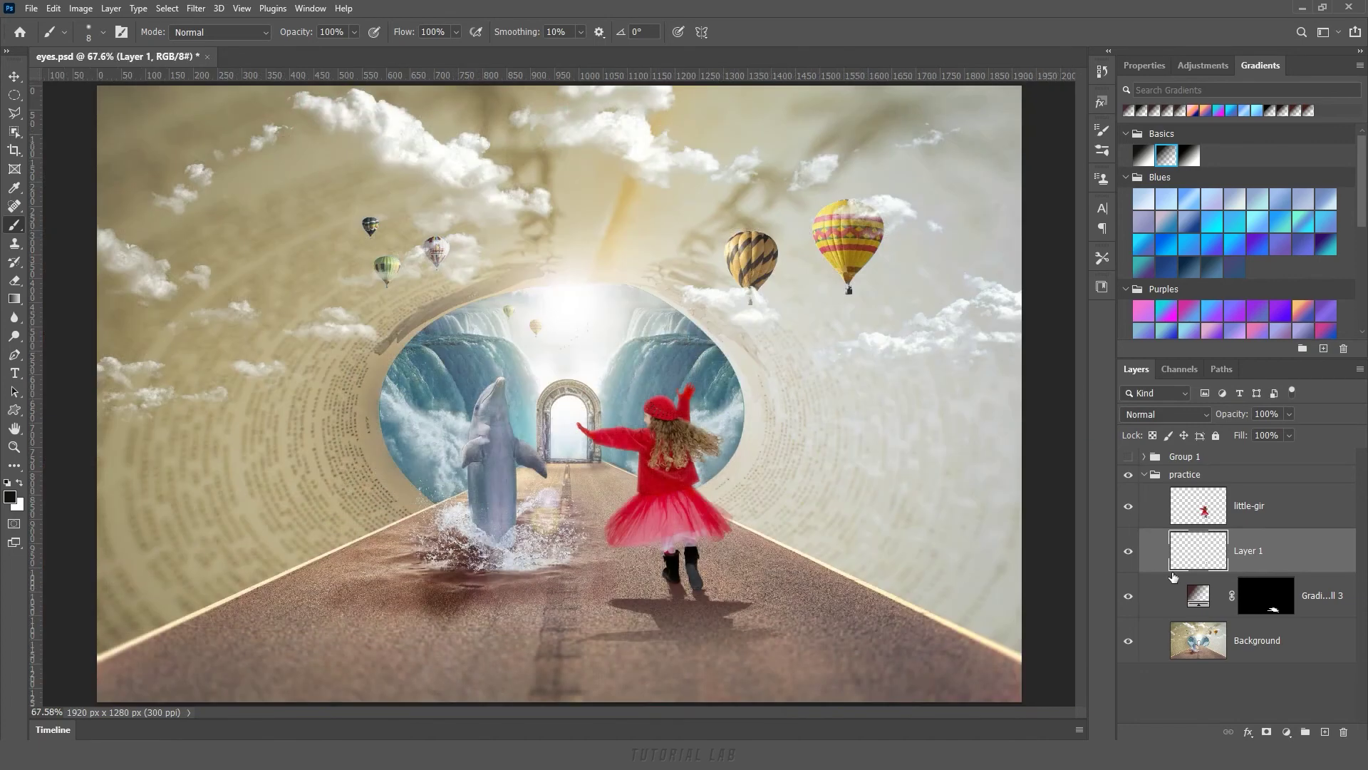
Shift the Gradient Fill 3 gradient so the shadow is darker near the feet.
double_click(1200, 597)
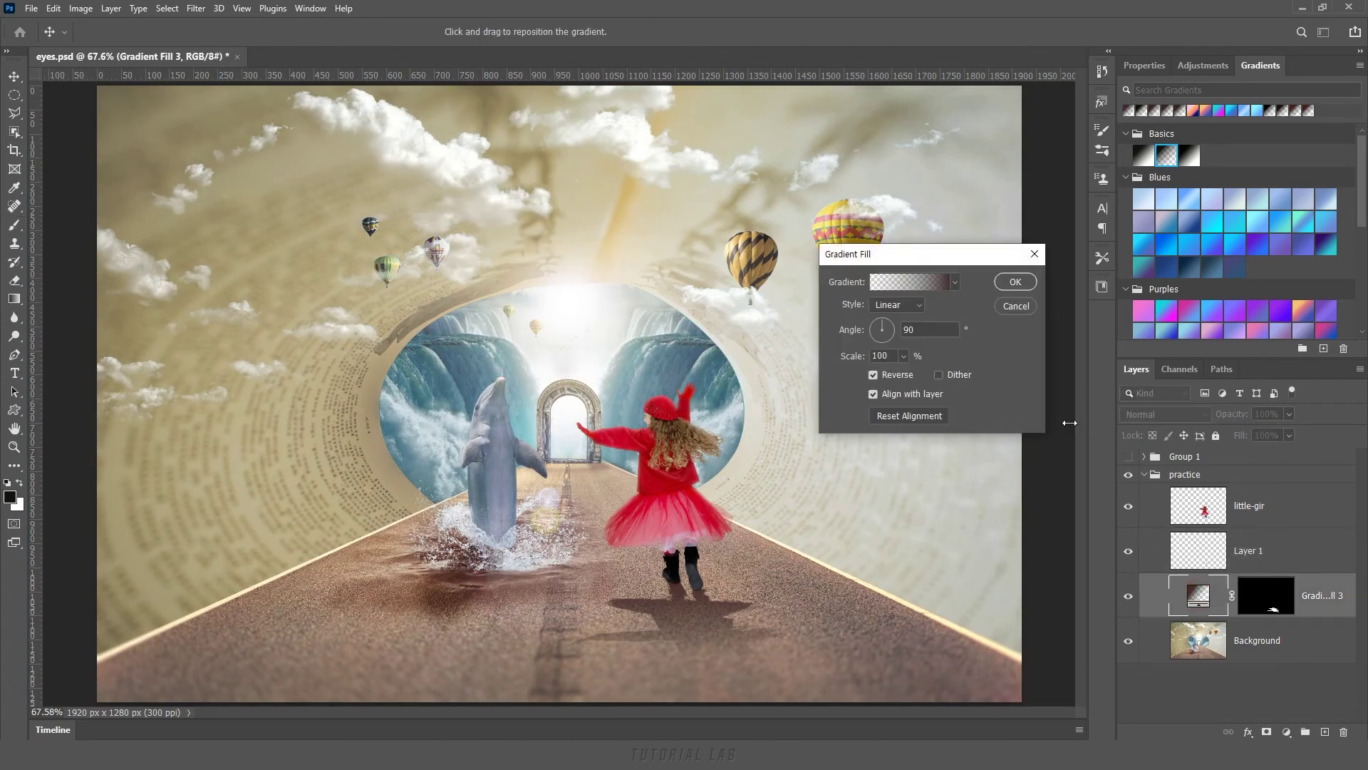
drag(696, 611, 702, 625)
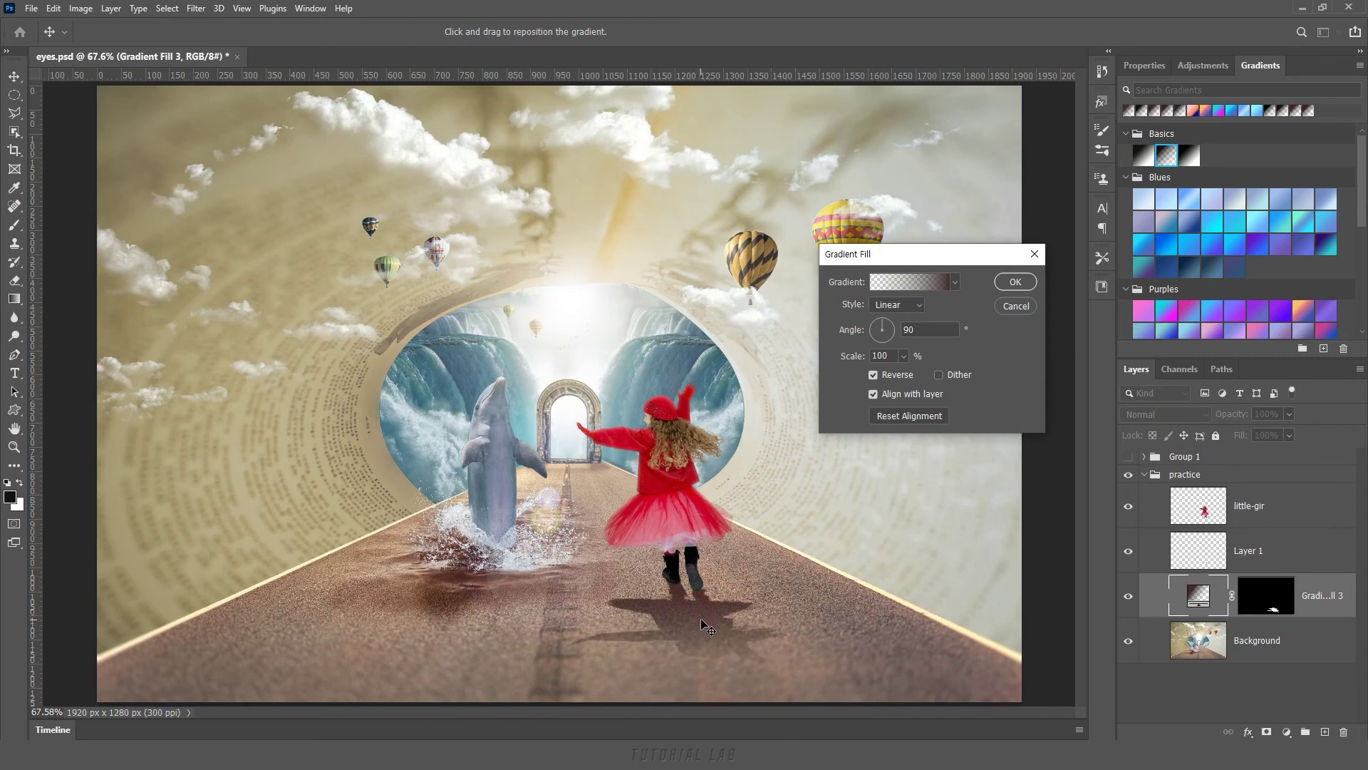
drag(700, 617, 702, 623)
key(b)
click(1020, 287)
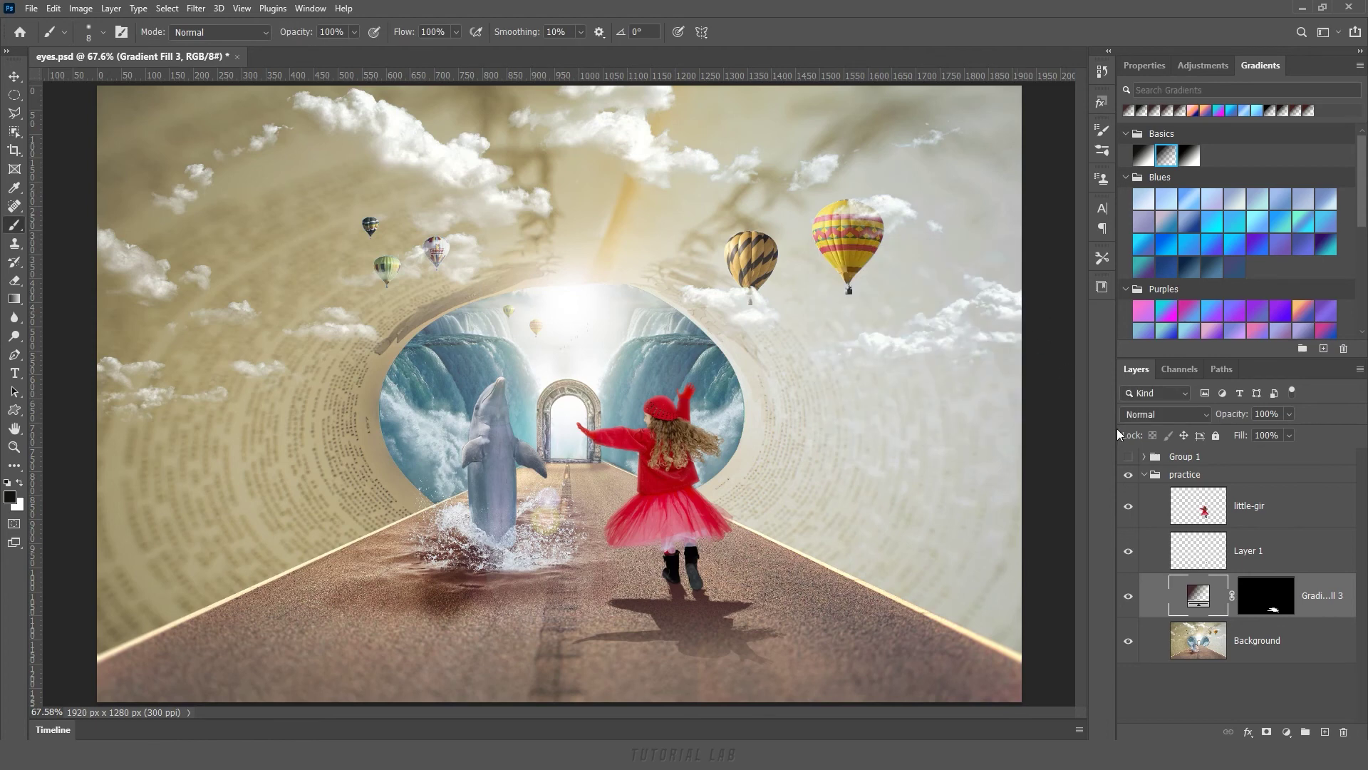
Combine the painted layer and shadow into one smart object named 'shadow'.
shift+click(1308, 558)
right_click(1309, 559)
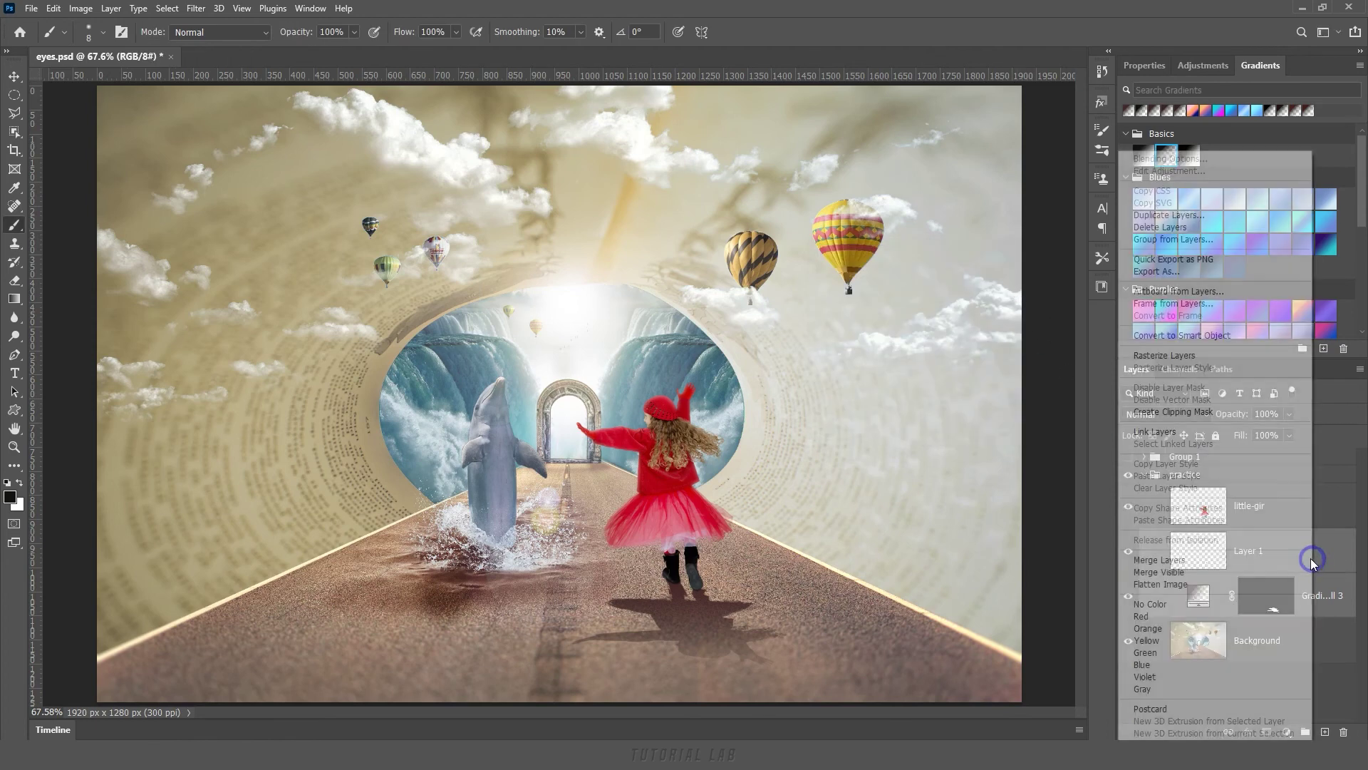
click(1214, 336)
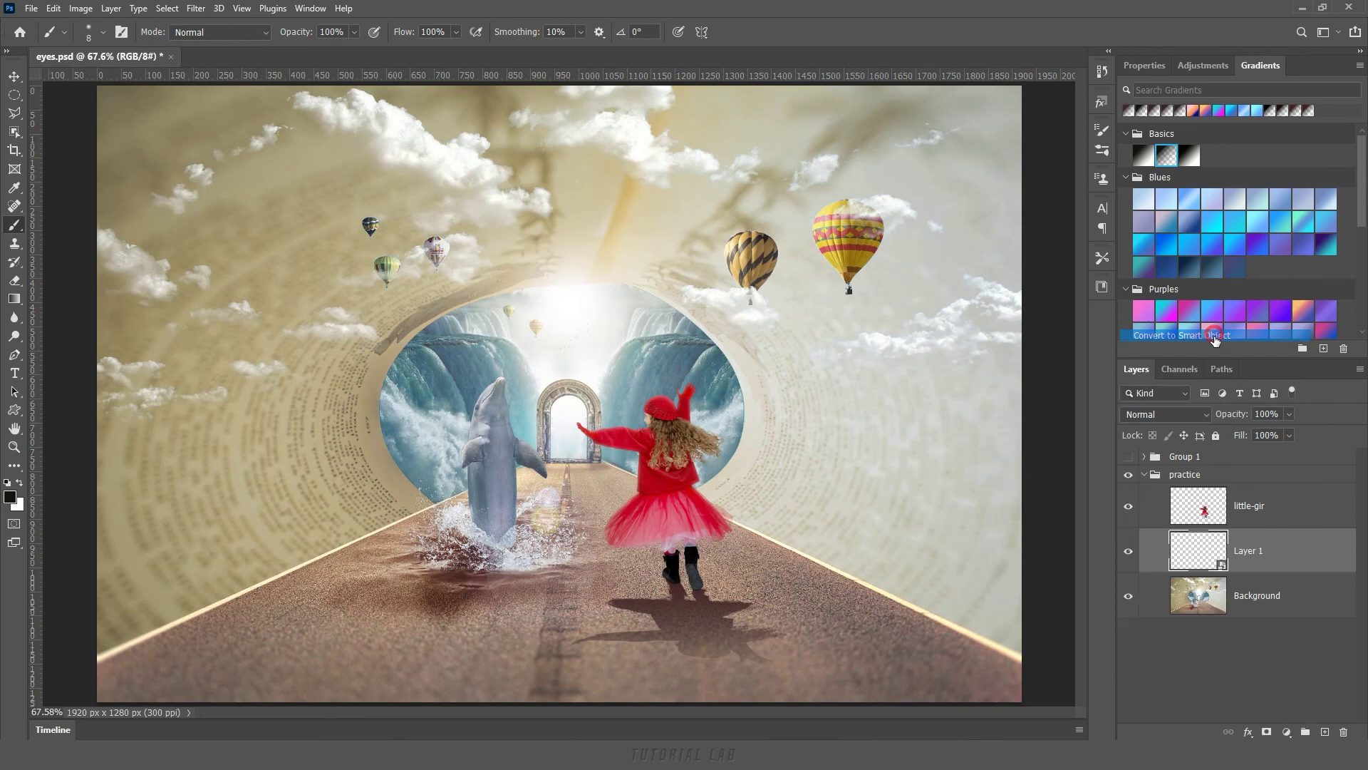
double_click(1253, 551)
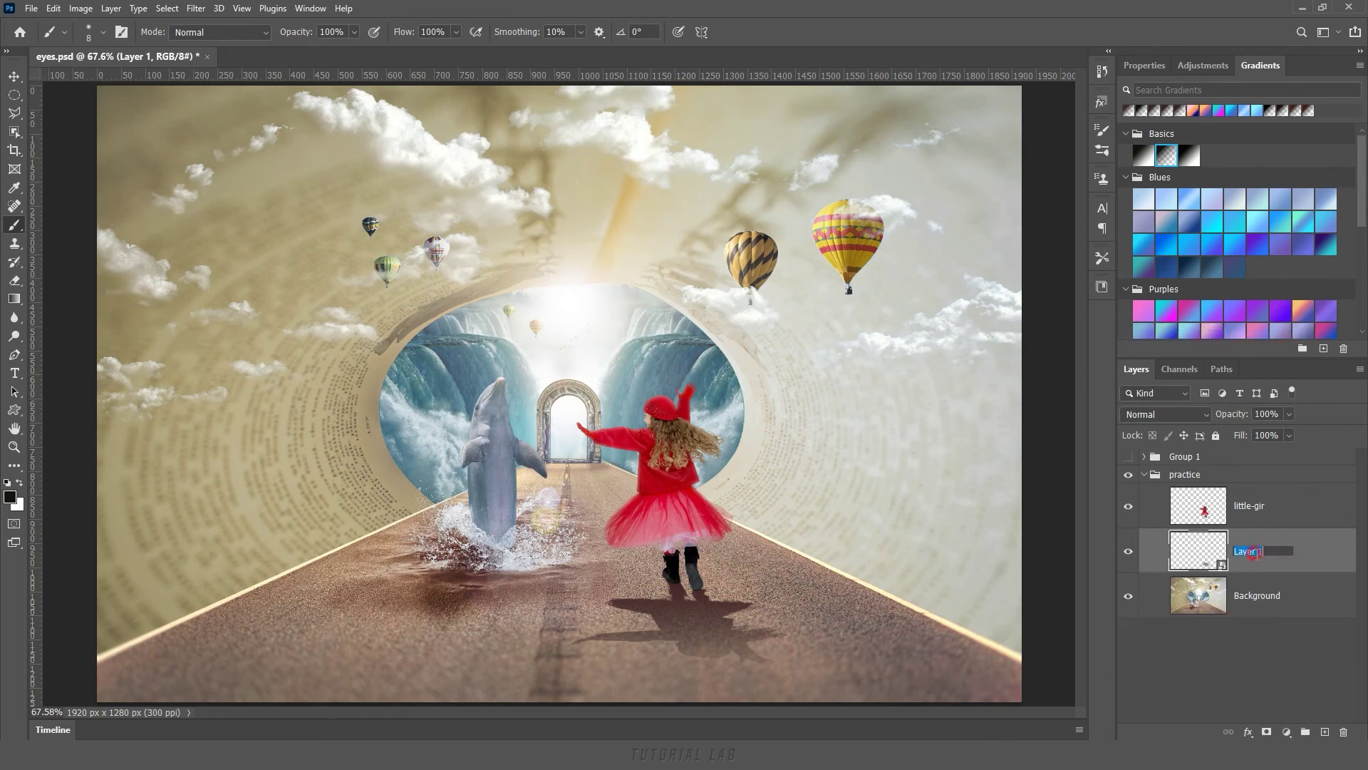
text(shadow)
key(Return)
click(195, 9)
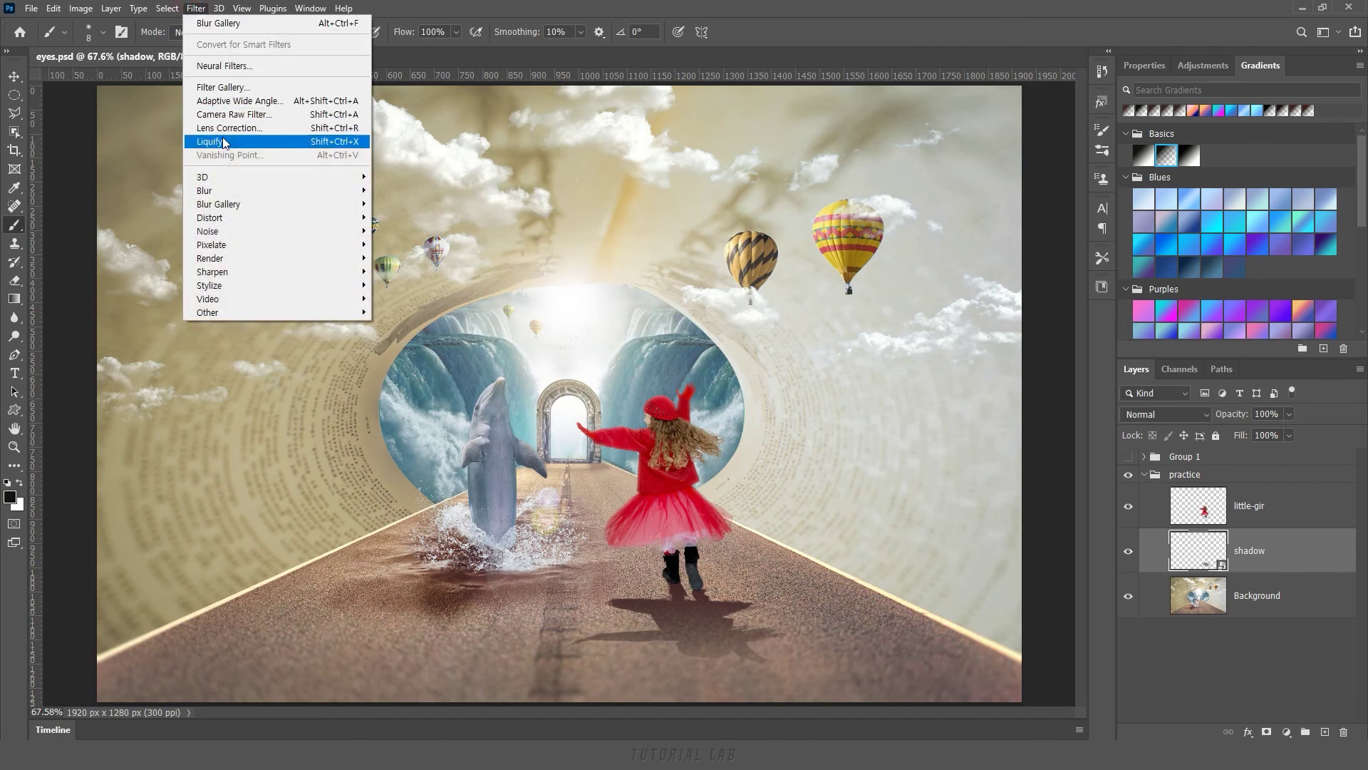
mouse_move(219, 203)
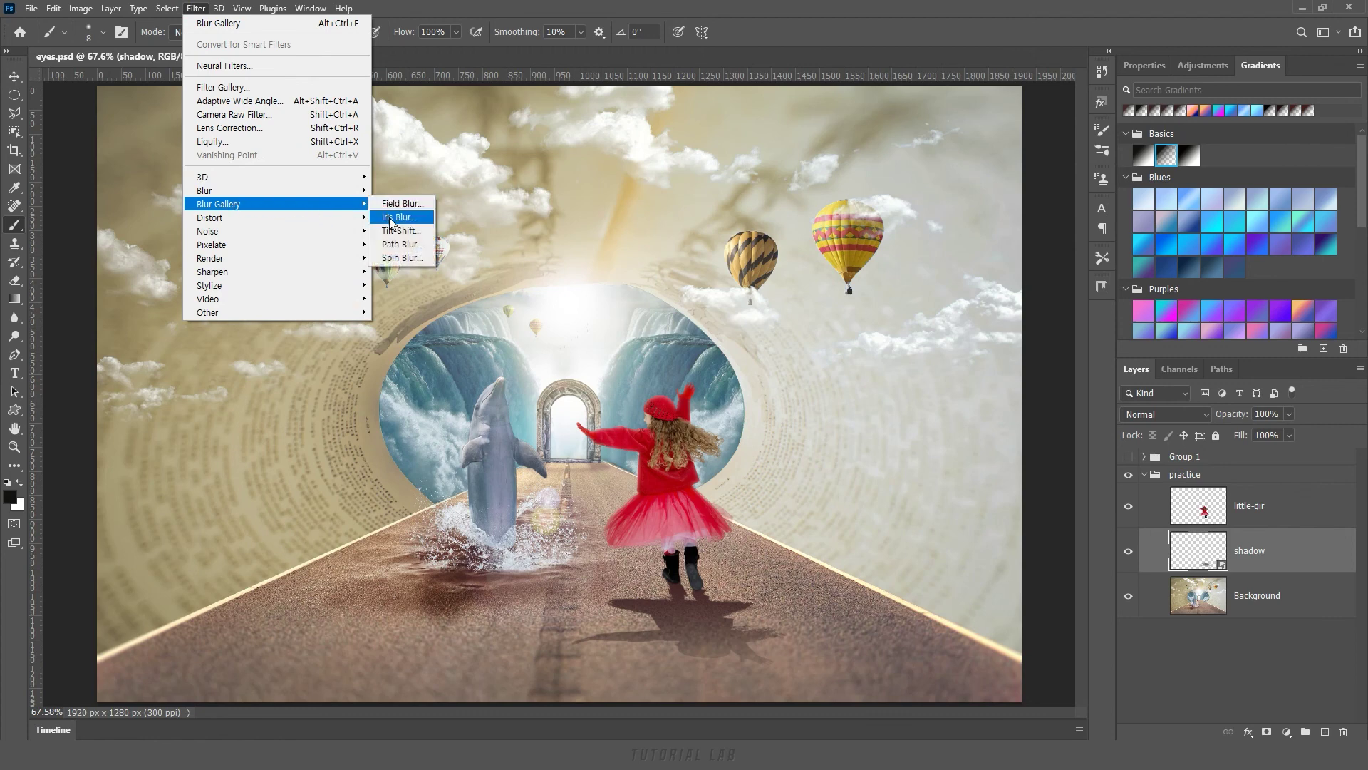
Apply a 13 px Iris Blur with its ellipse centred tightly on the girl's feet.
click(396, 218)
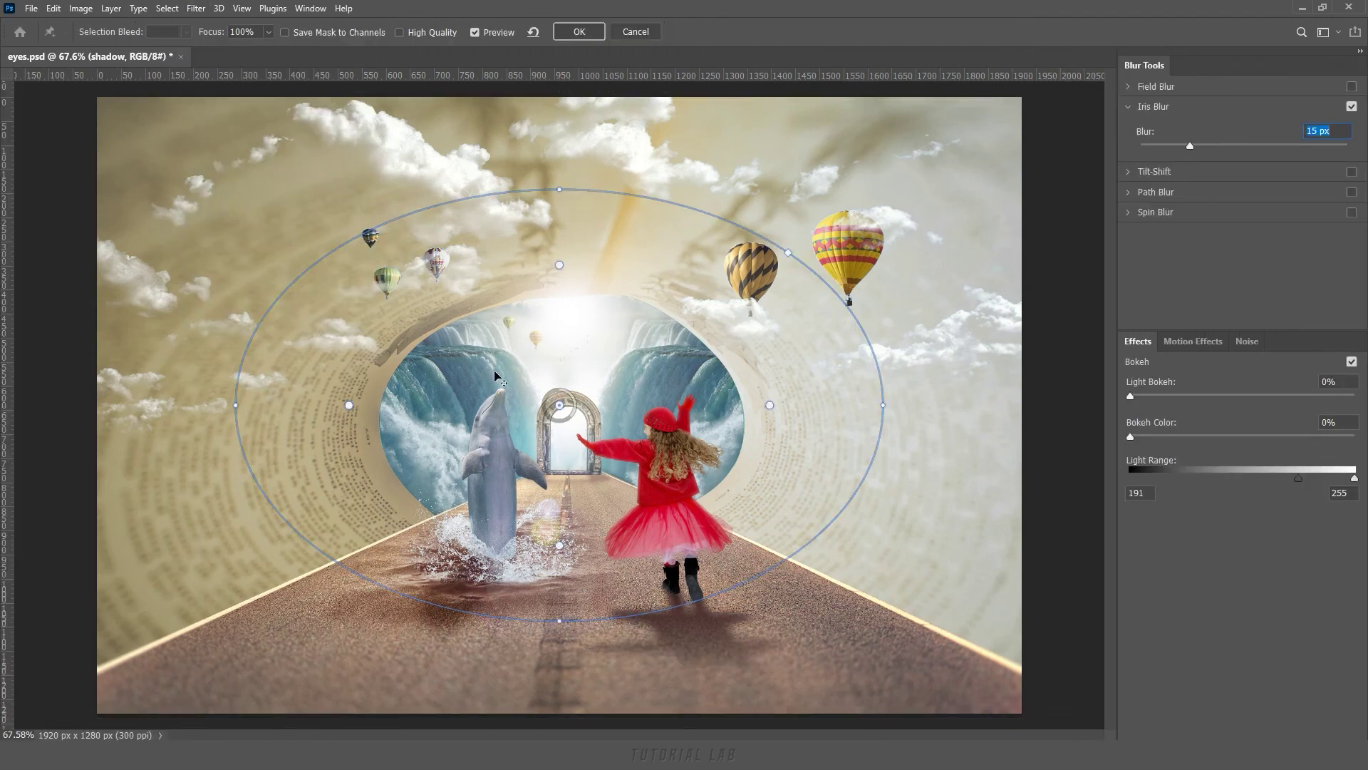
mouse_move(580, 426)
mouse_down()
mouse_move(670, 585)
mouse_move(710, 624)
mouse_up()
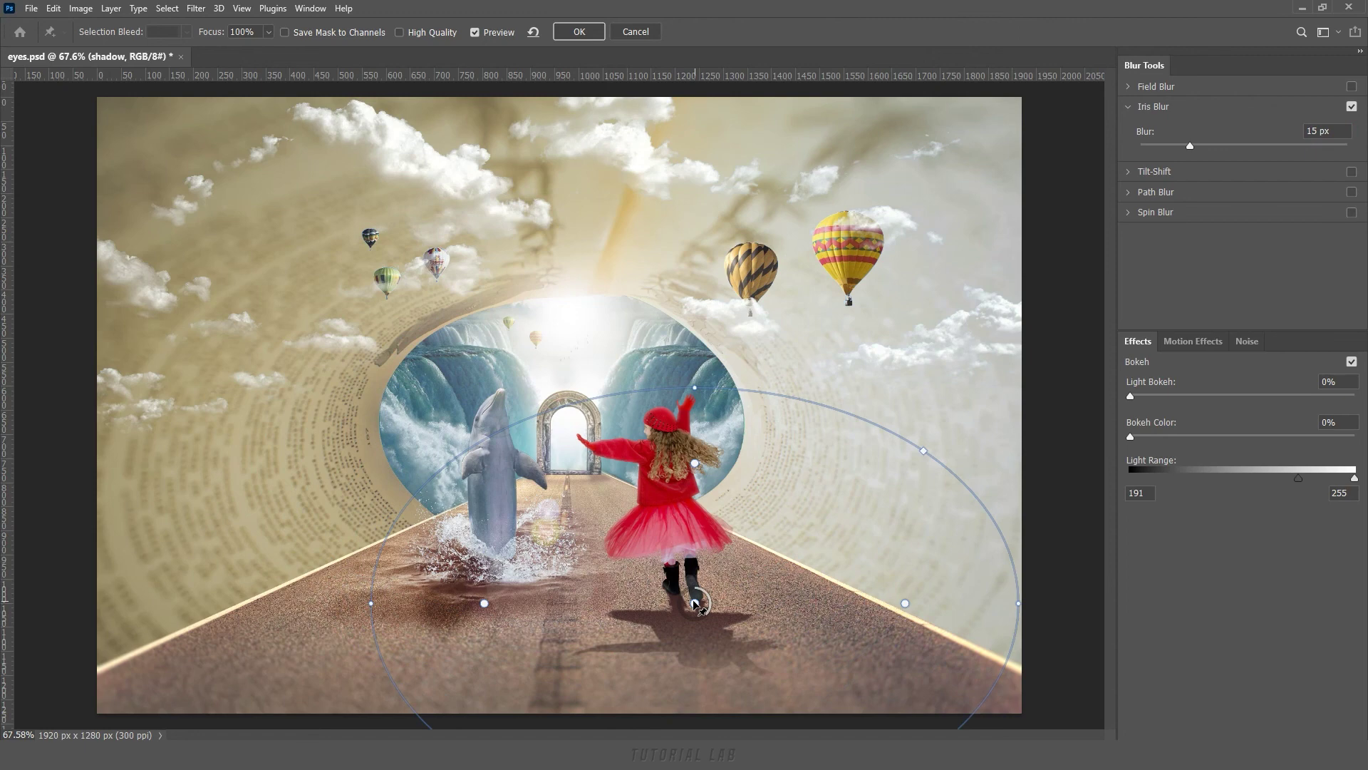
drag(860, 420, 802, 536)
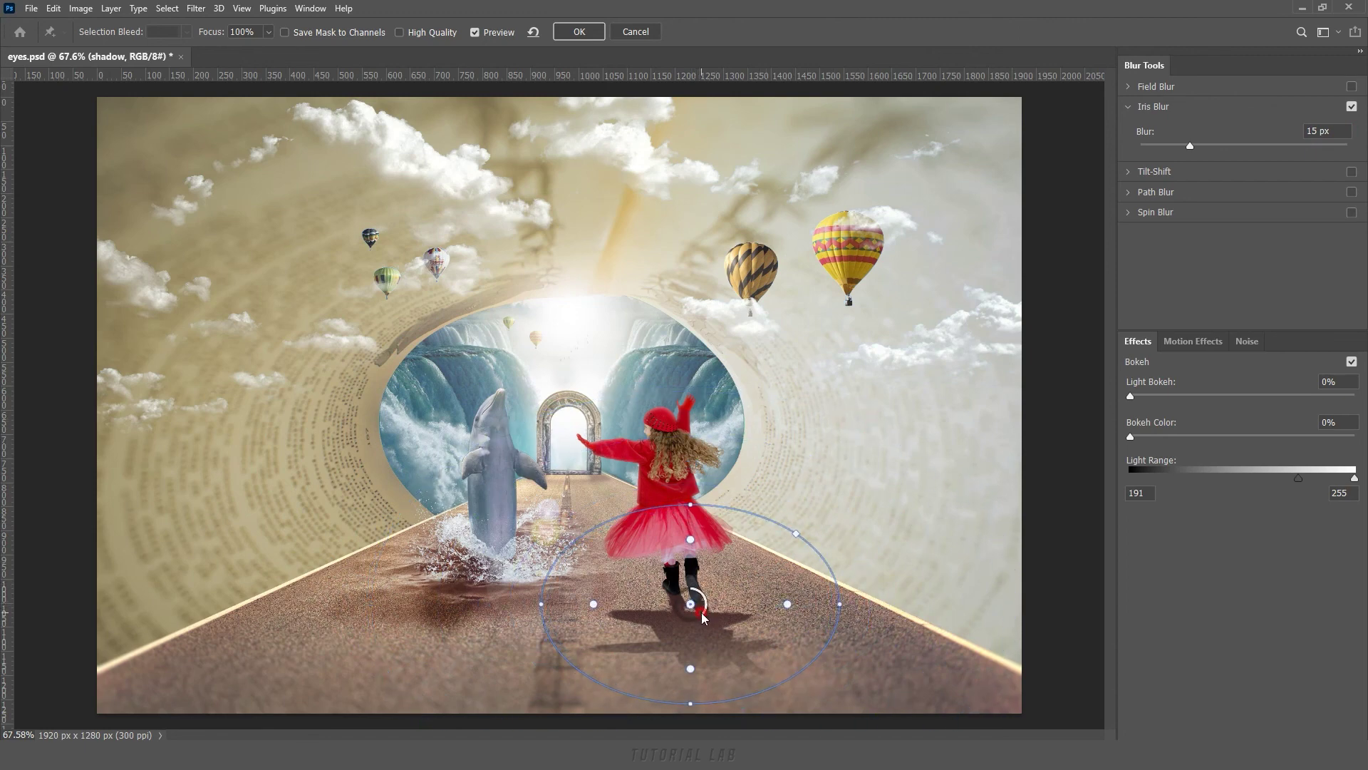
drag(705, 606, 706, 611)
drag(788, 604, 766, 604)
drag(795, 533, 772, 532)
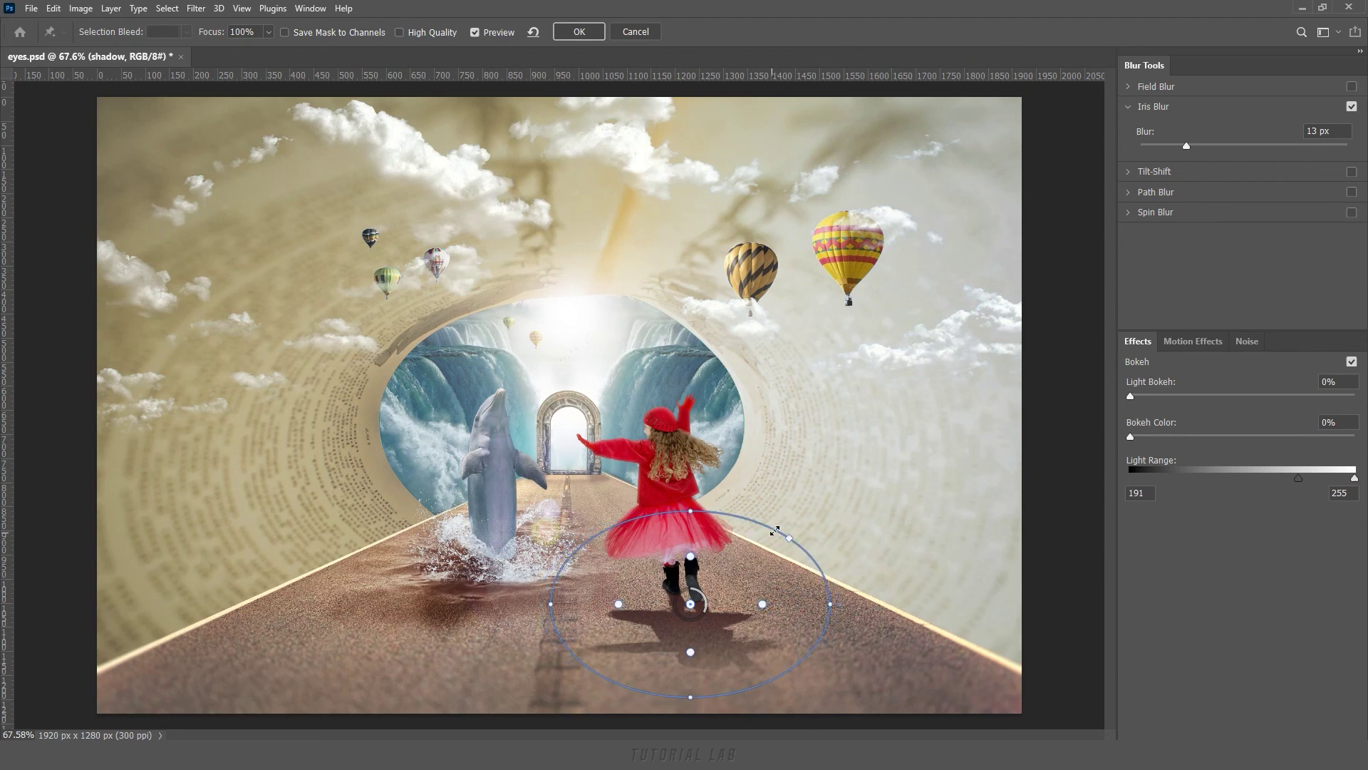
click(584, 33)
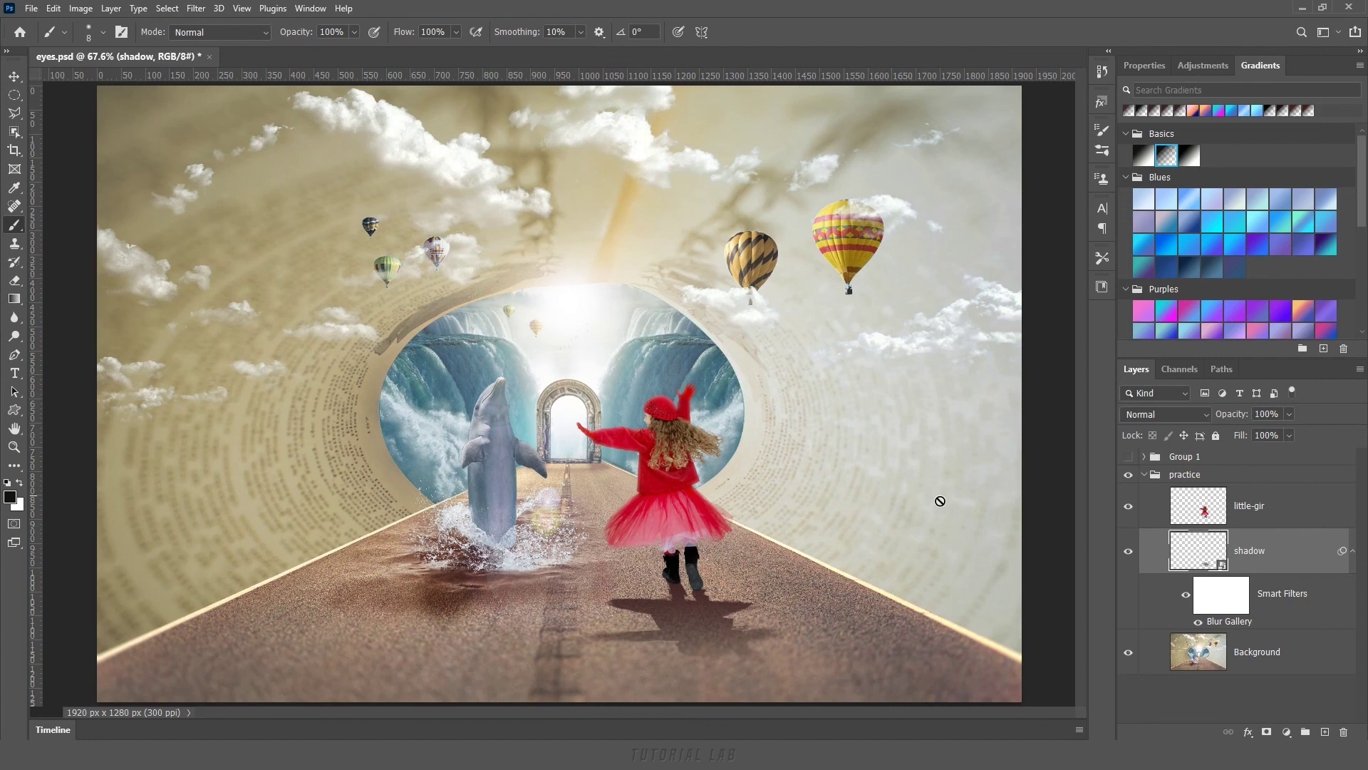
click(1129, 553)
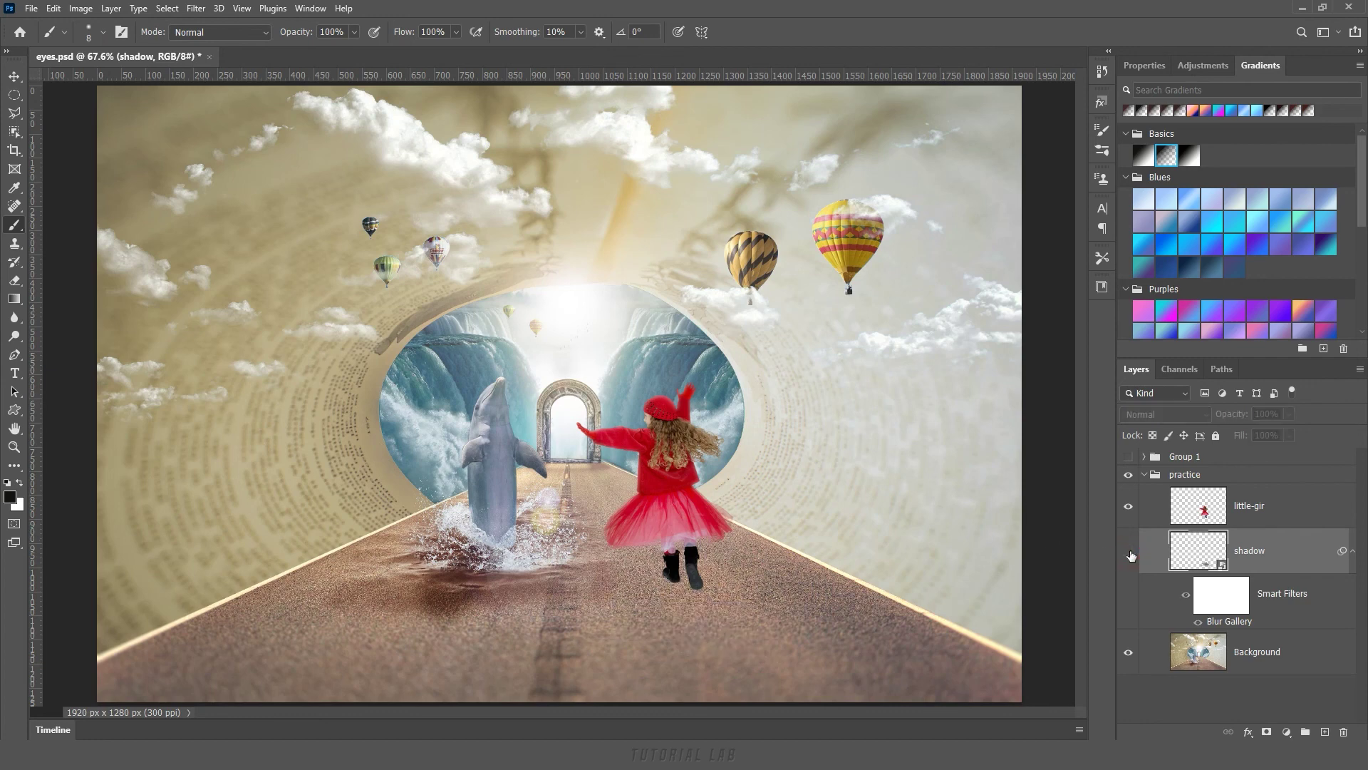
click(1129, 552)
click(1129, 552)
click(1128, 552)
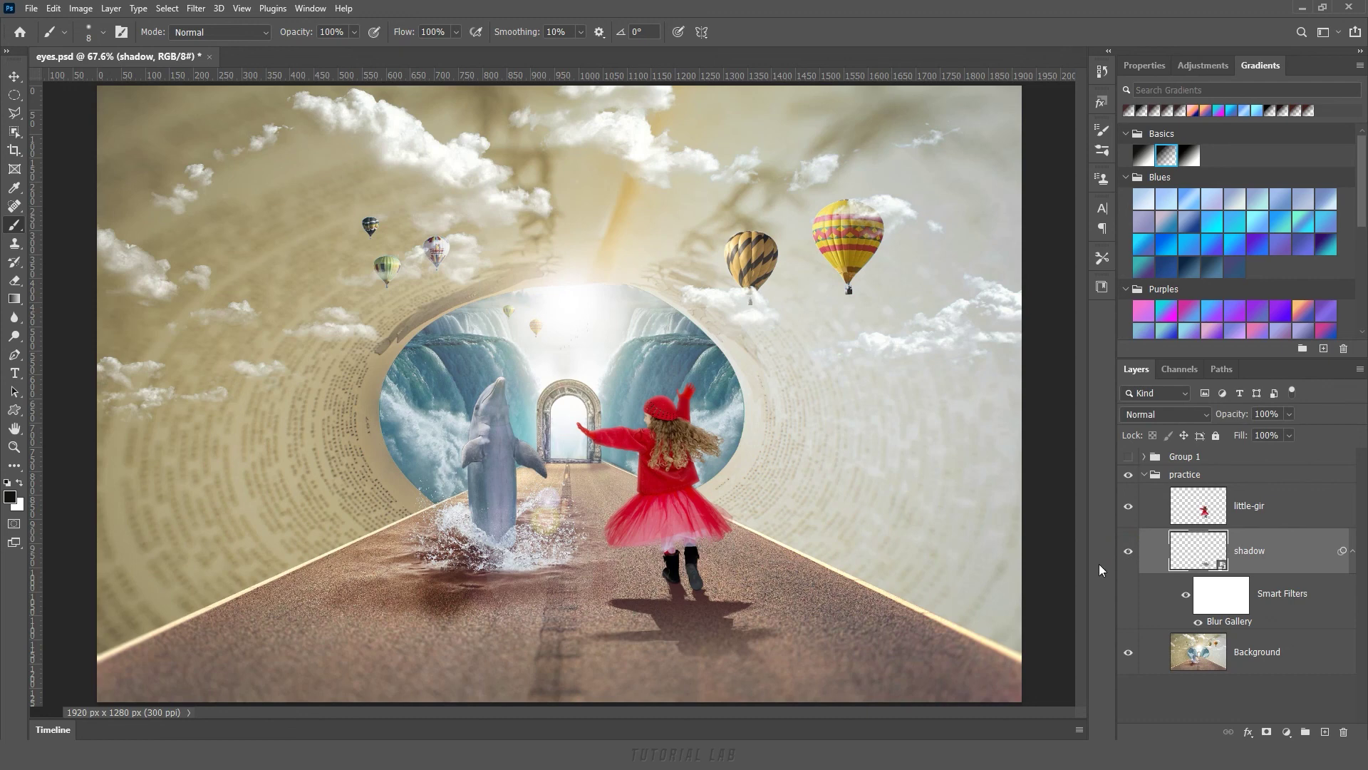